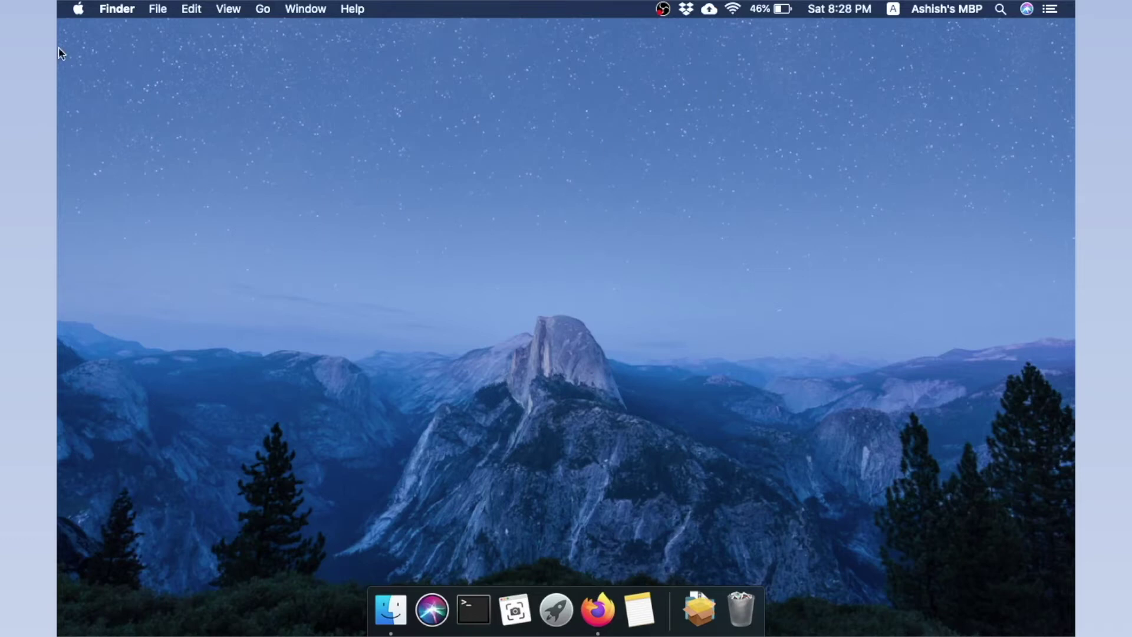
Check the installed macOS version in the Mac's system overview, and close the overview.
click(79, 11)
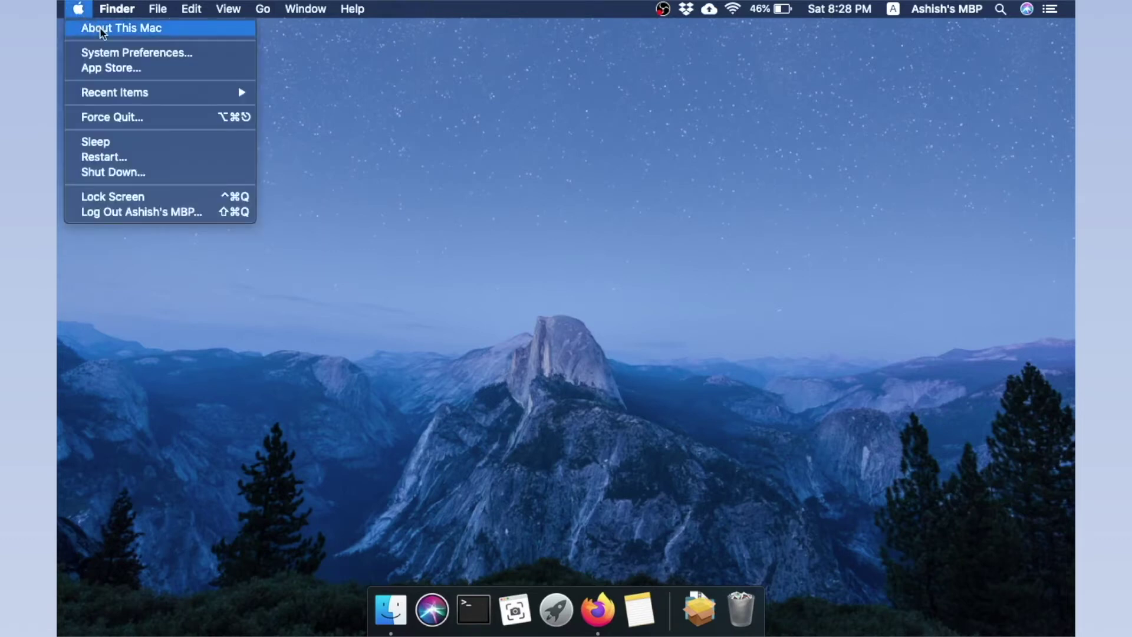
click(101, 28)
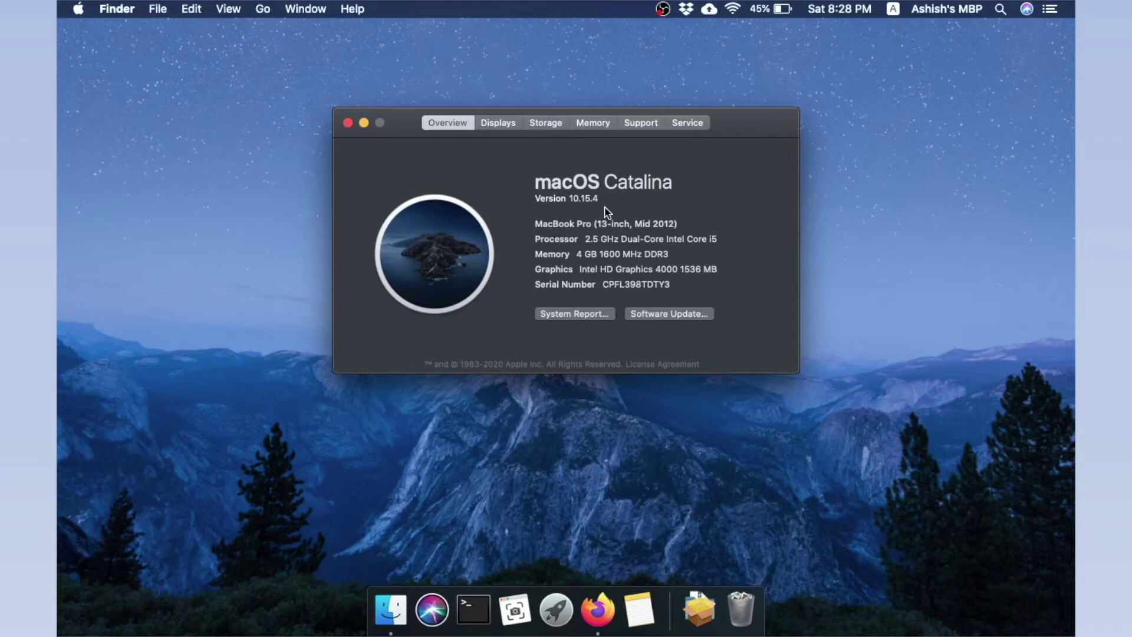
click(348, 122)
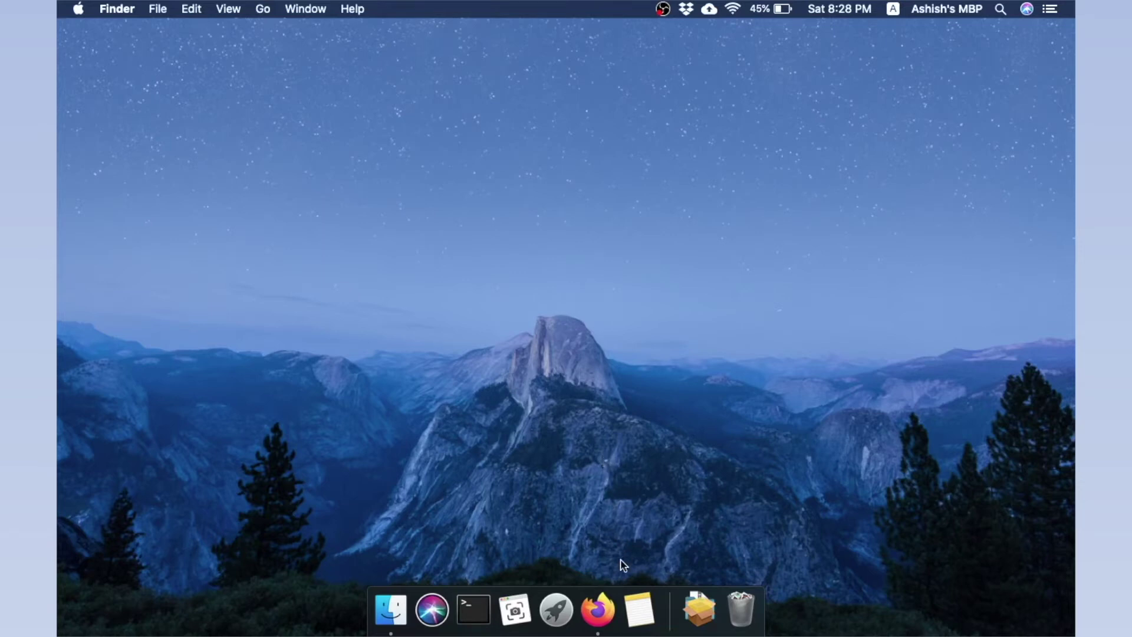
Switch to Firefox and open the utorrent.com website.
click(610, 613)
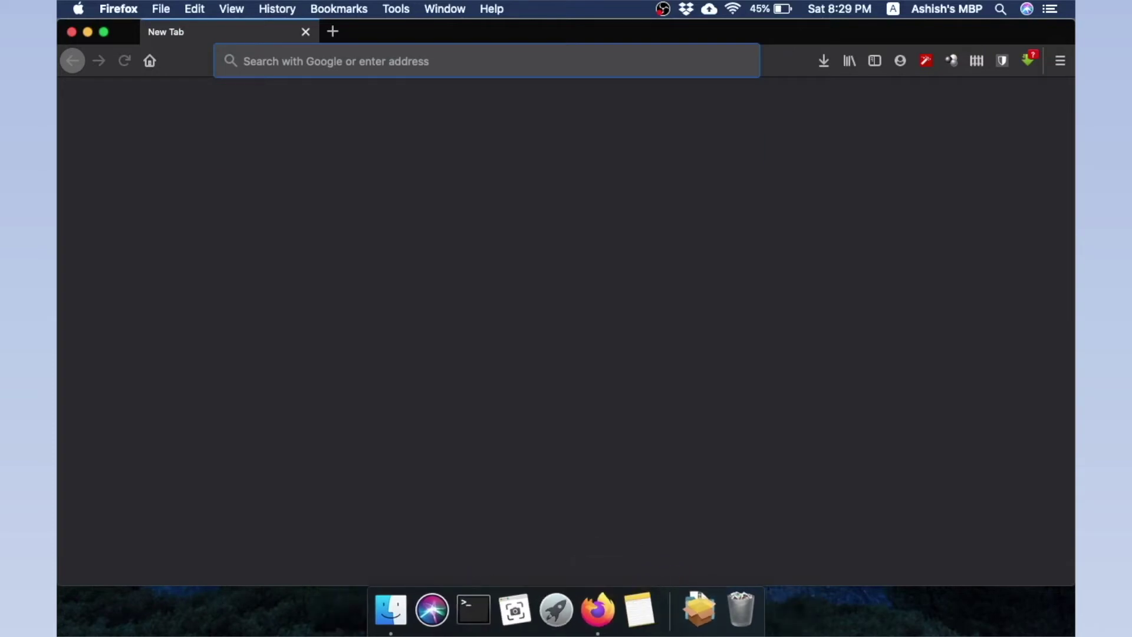
text(utorre)
key(BackSpace)
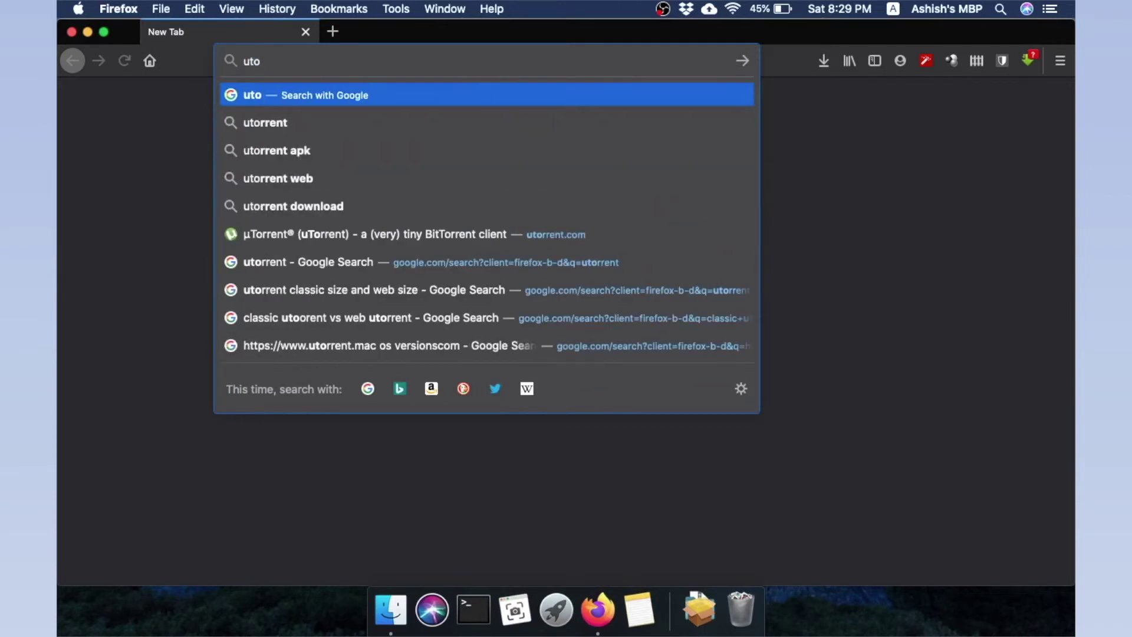
text(rrent.com/)
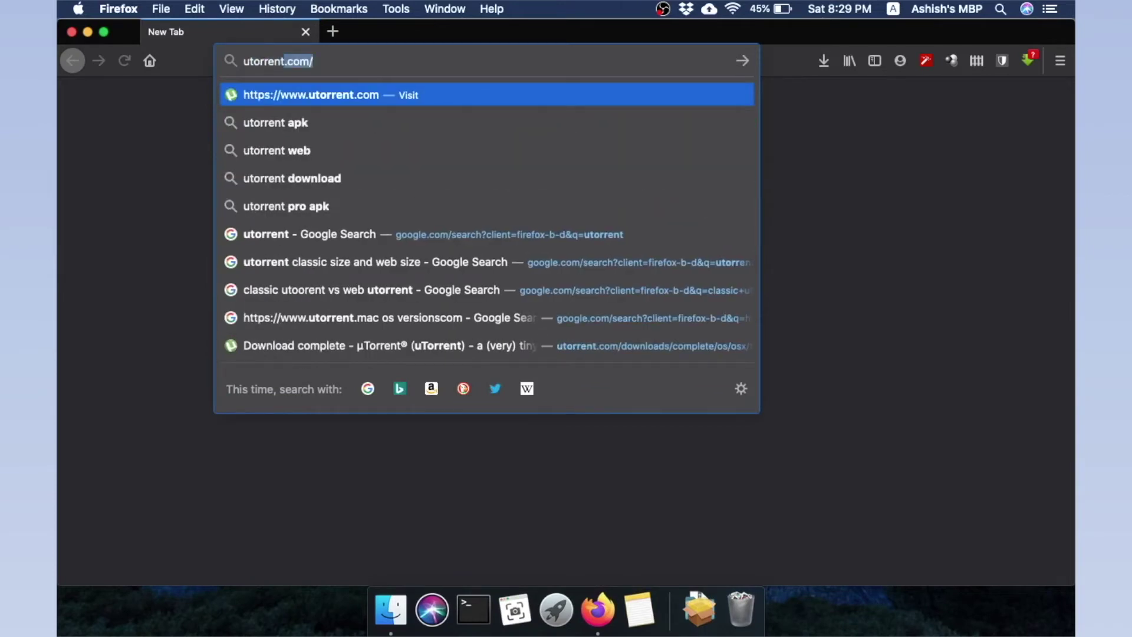
key(Return)
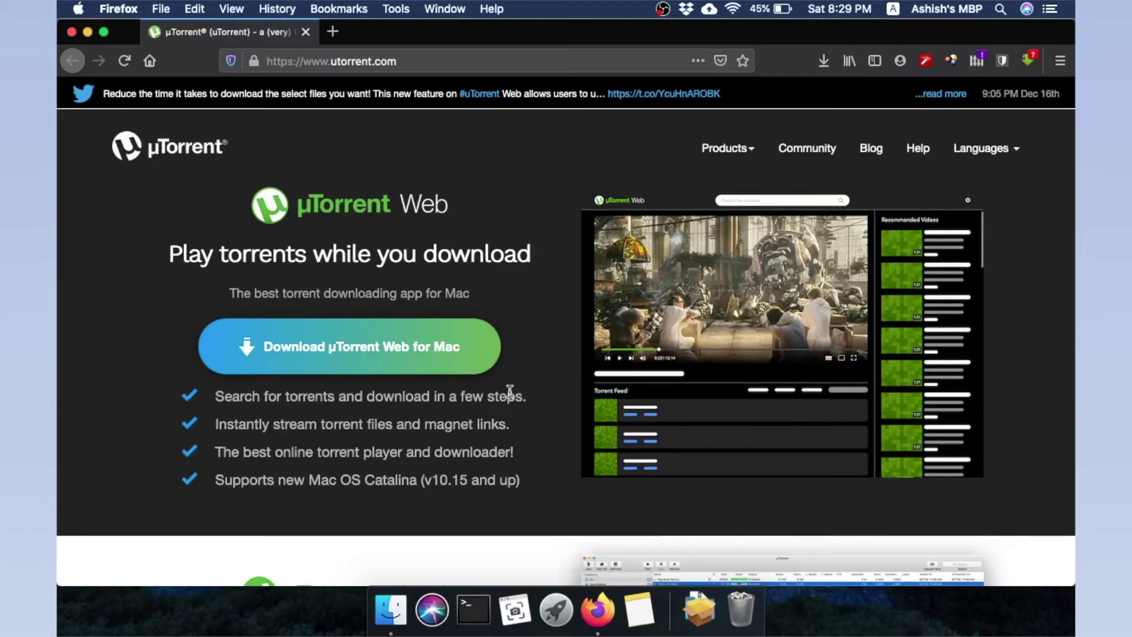
Examine the µTorrent Web and µTorrent Classic descriptions, including the macOS compatibility notes for each version.
scroll(510, 391, down, 10)
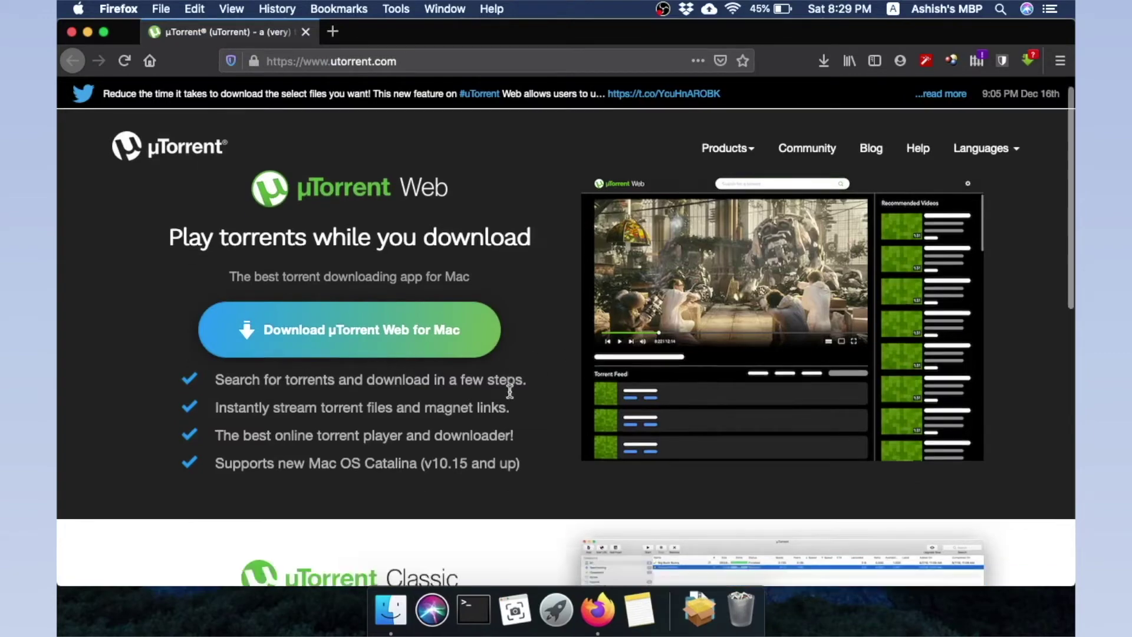
scroll(510, 391, up, 6)
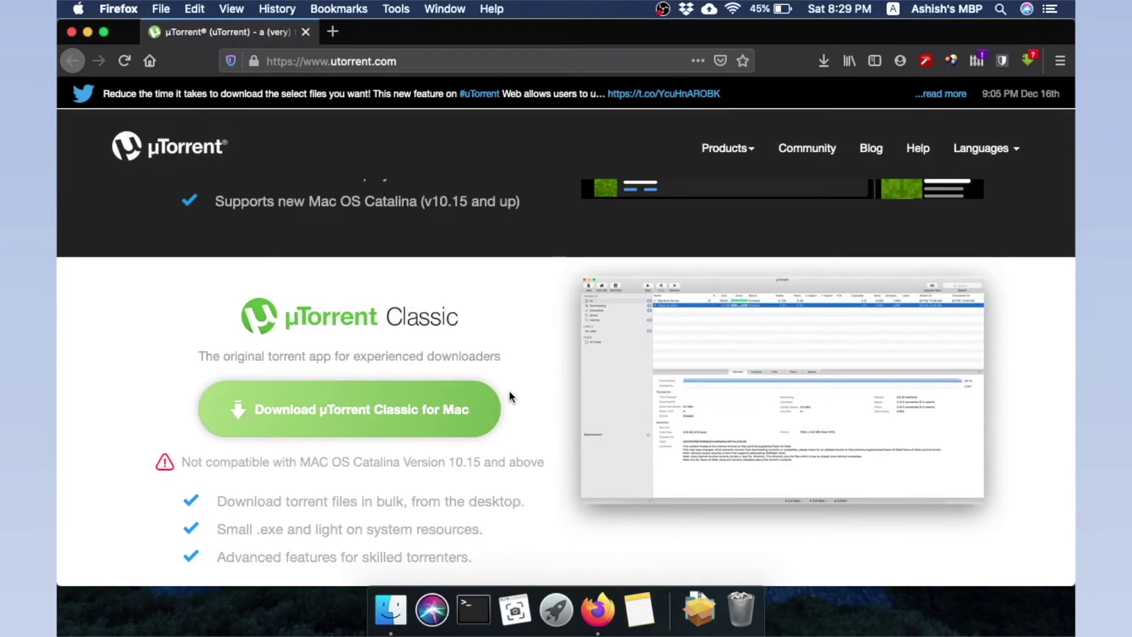
scroll(509, 390, up, 3)
scroll(508, 391, up, 1)
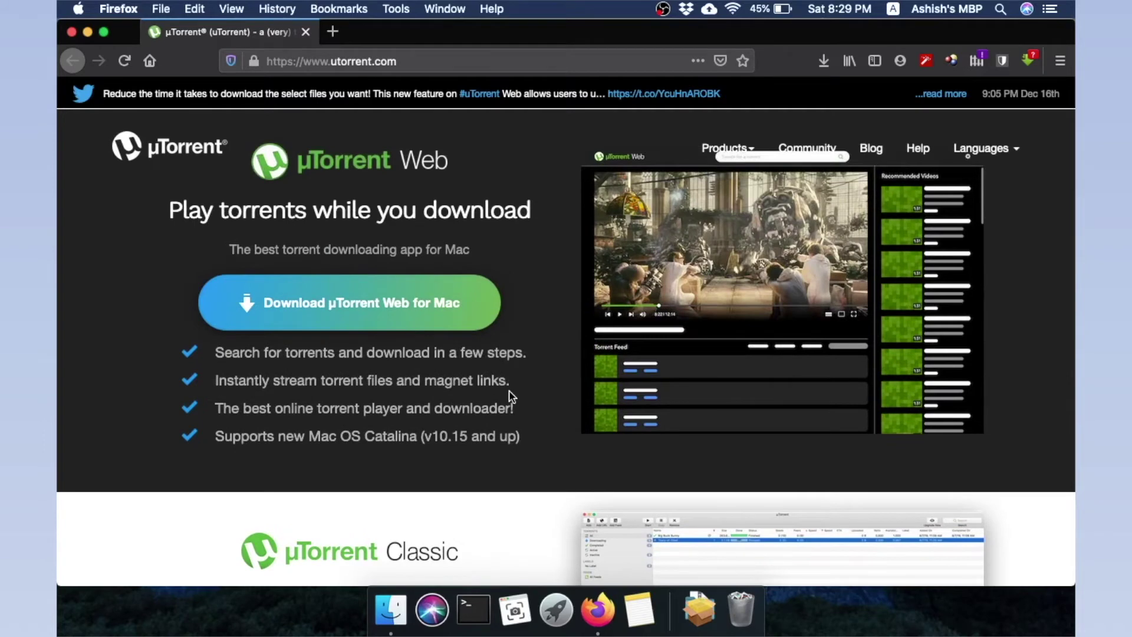
scroll(509, 394, down, 2)
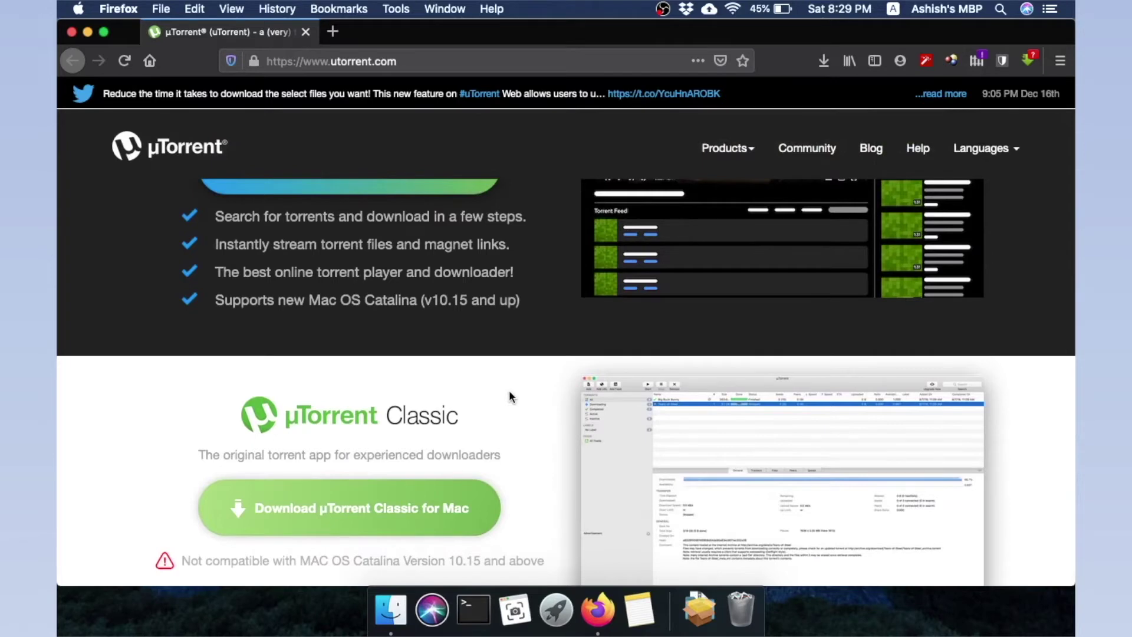
scroll(509, 394, up, 3)
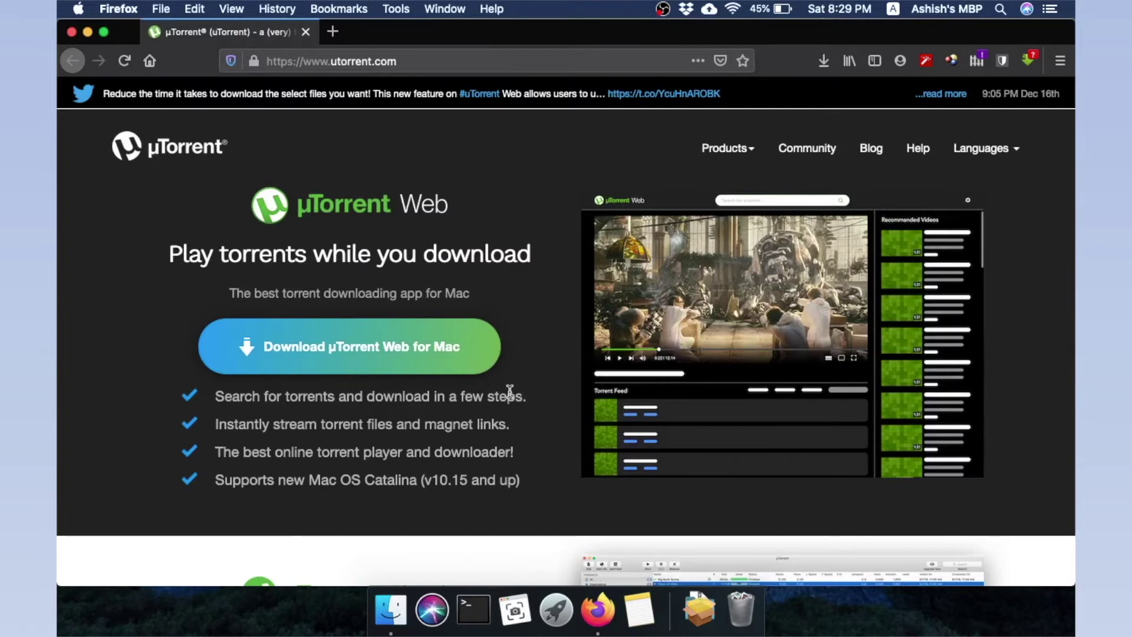
scroll(510, 392, down, 4)
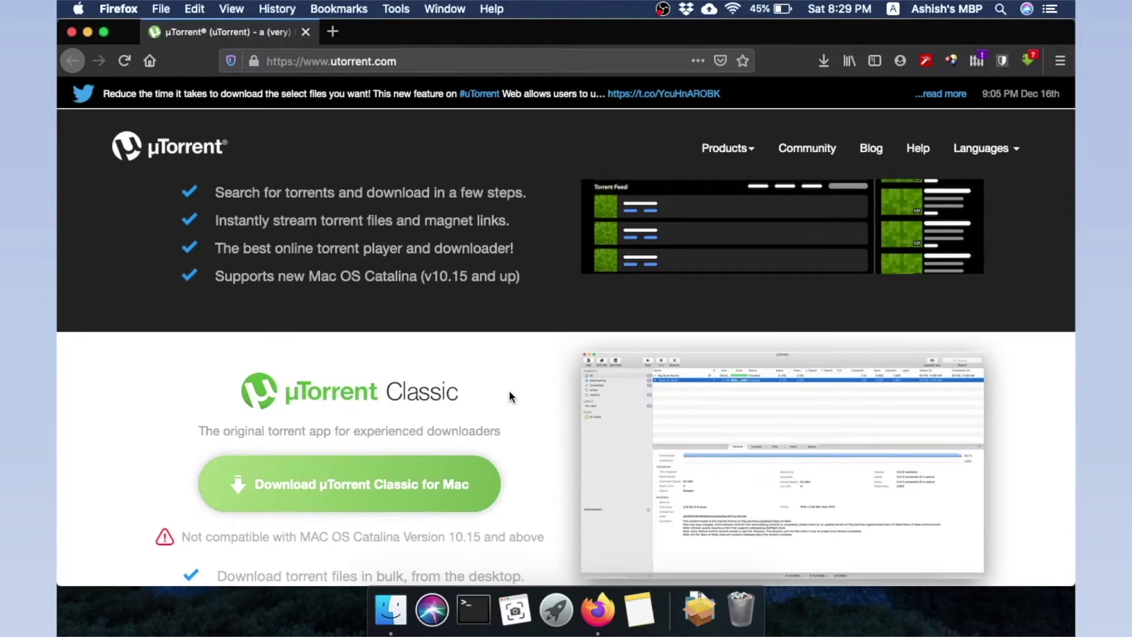
scroll(509, 392, up, 4)
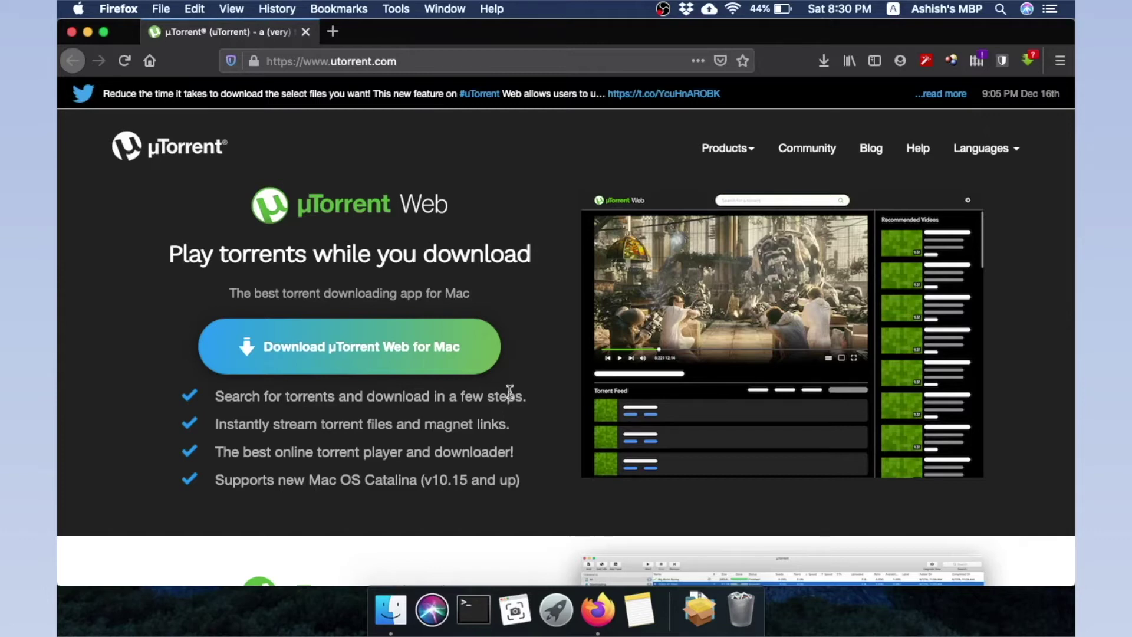
scroll(493, 459, down, 6)
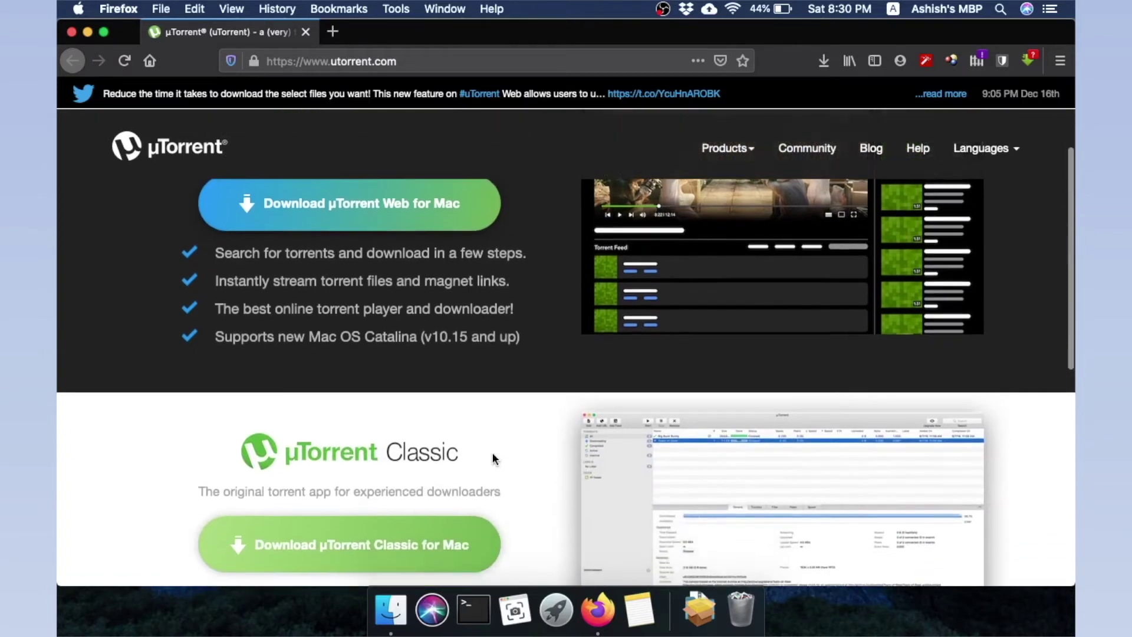
scroll(493, 459, down, 1)
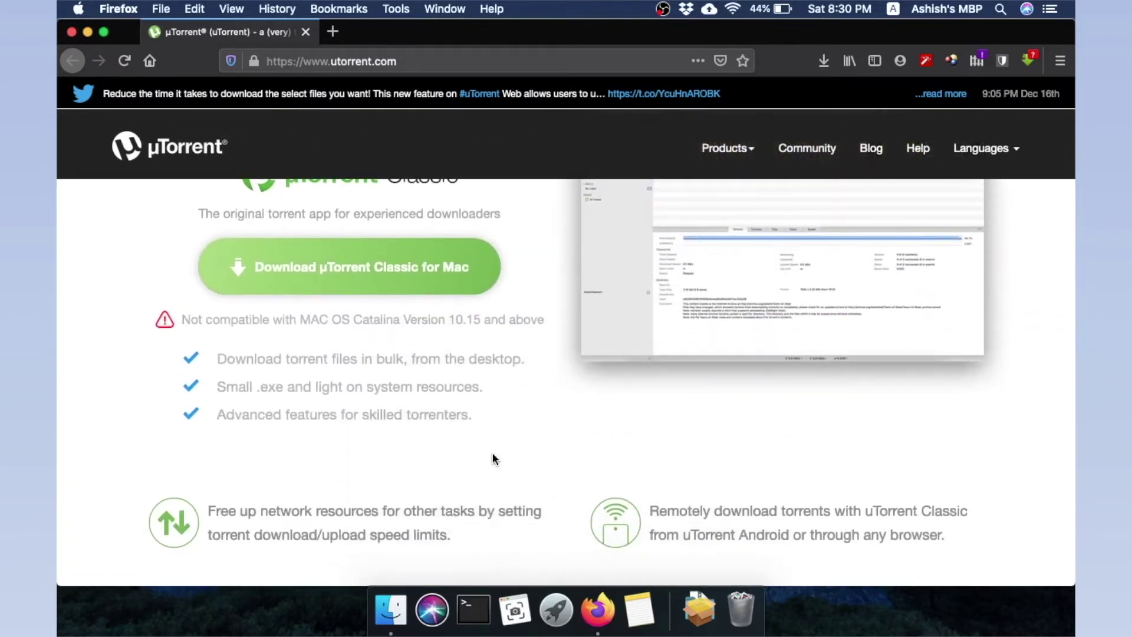
drag(300, 320, 486, 320)
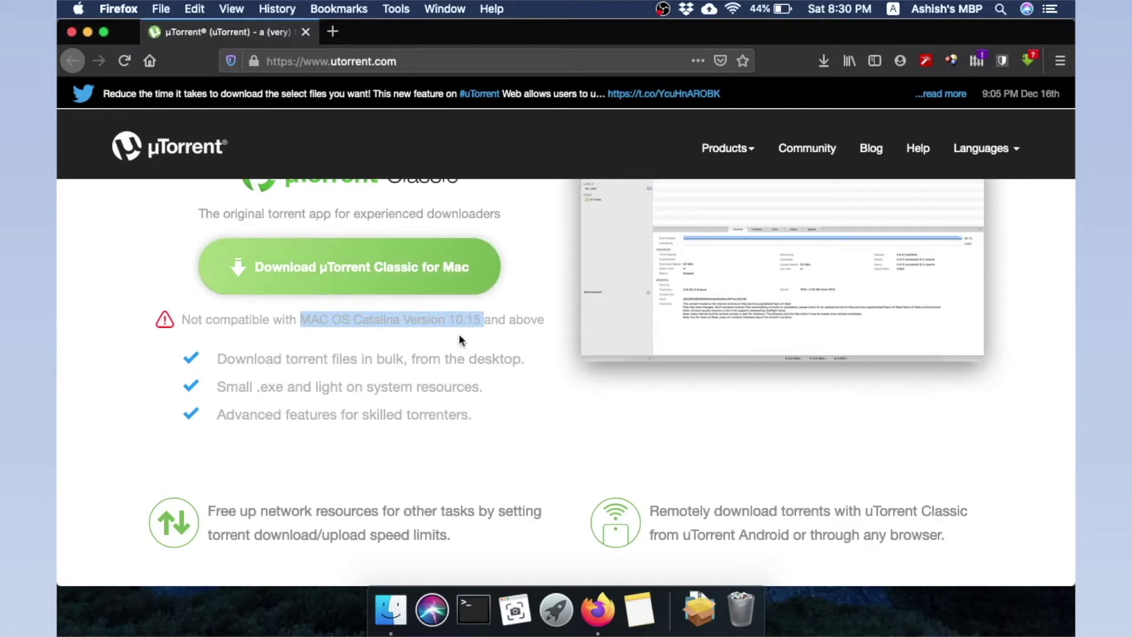
scroll(458, 334, up, 2)
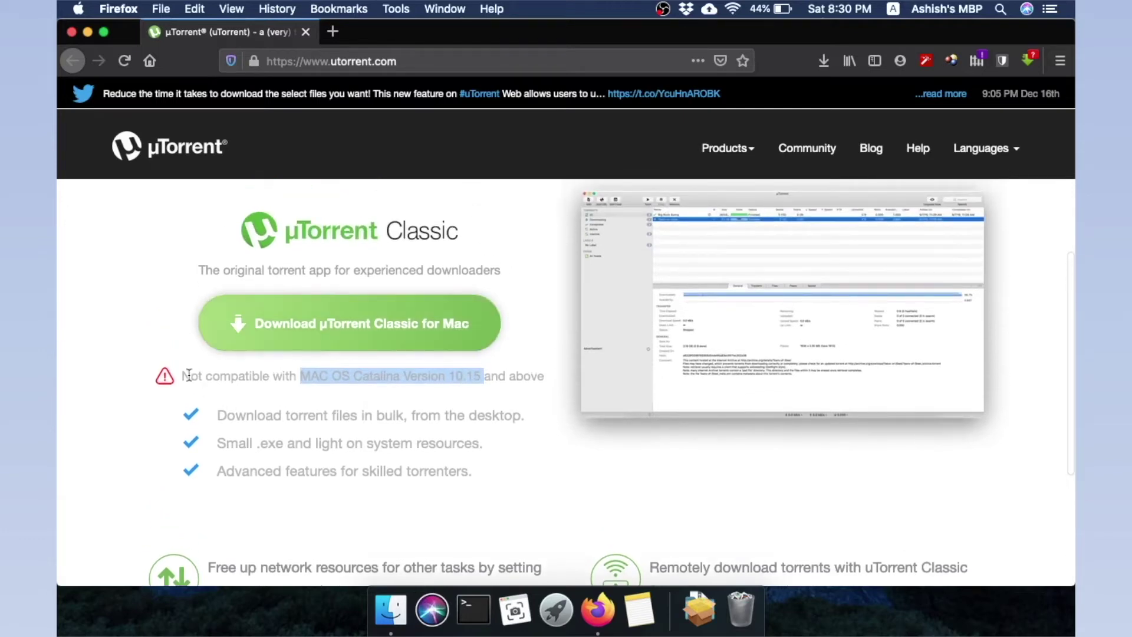
drag(182, 376, 294, 377)
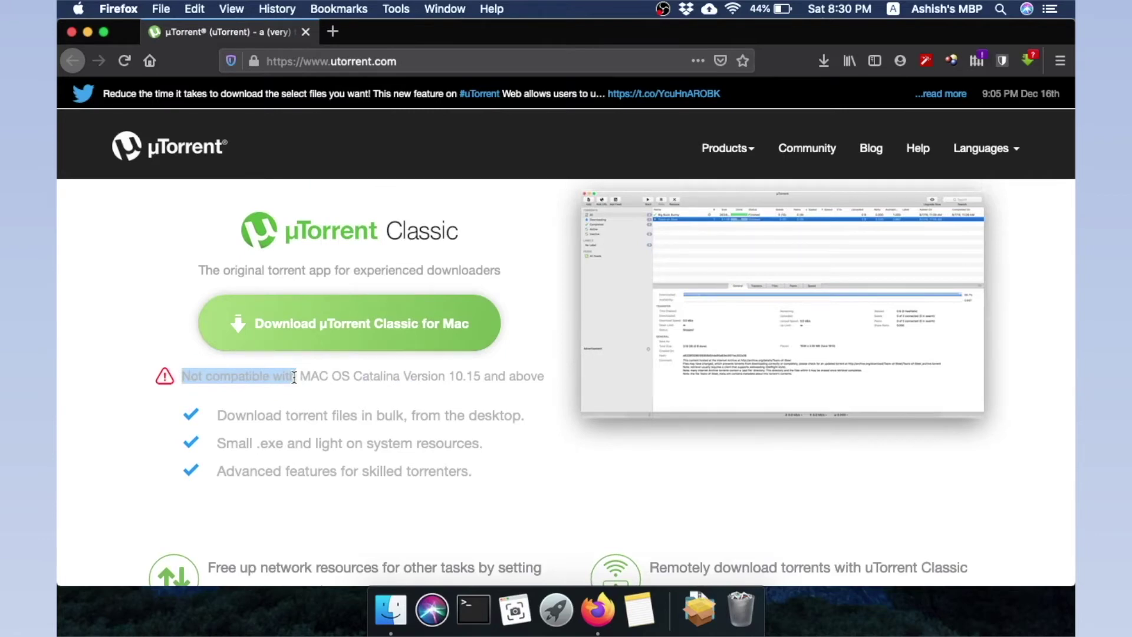
Download µTorrent Web for Mac and open the downloaded uTorrentWebInstaller-1.pkg with Installer.
scroll(294, 378, up, 8)
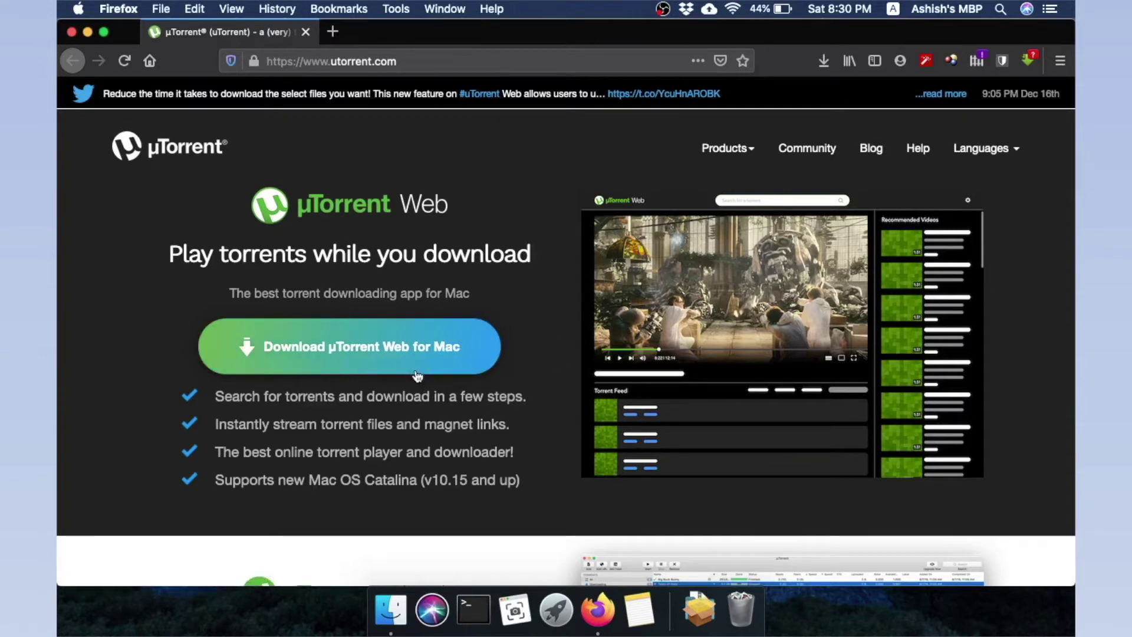
click(365, 354)
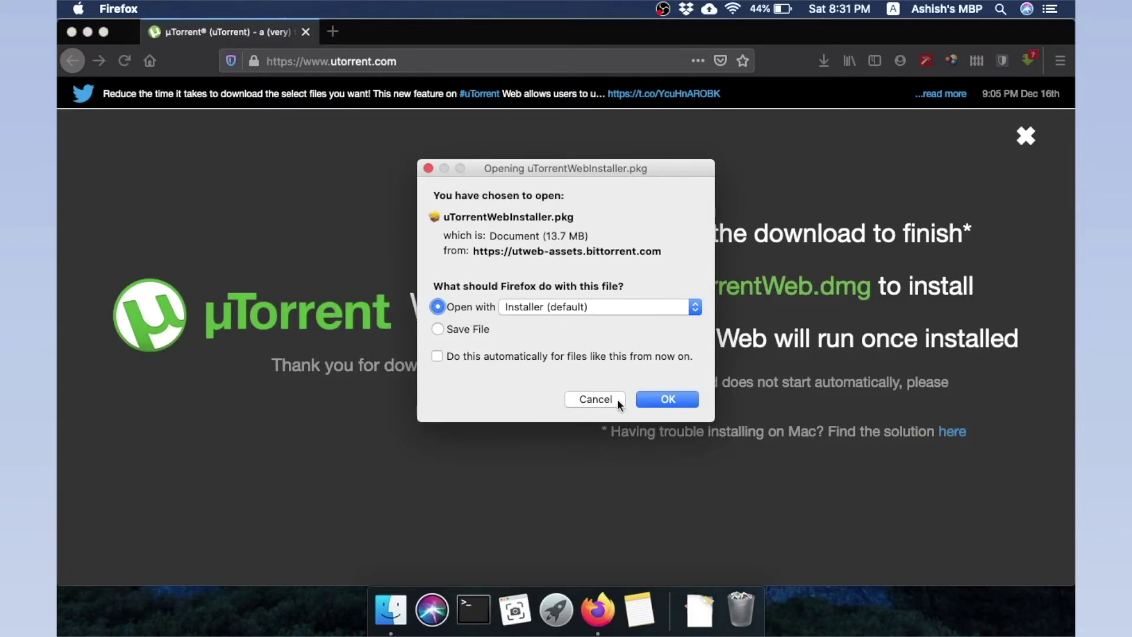
click(667, 401)
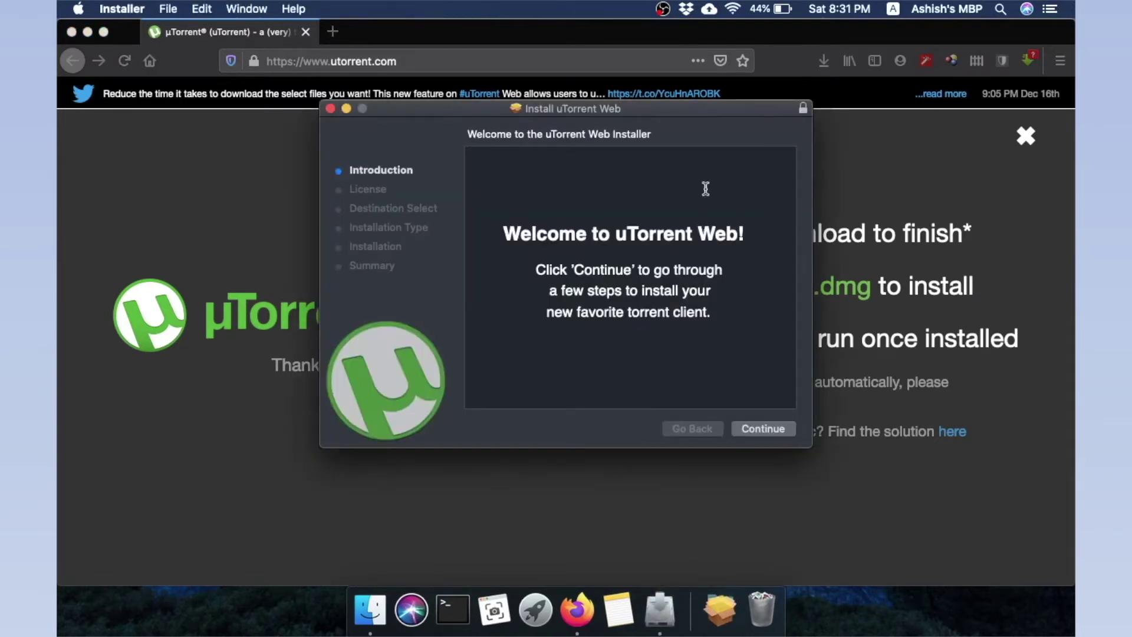
click(824, 62)
click(823, 62)
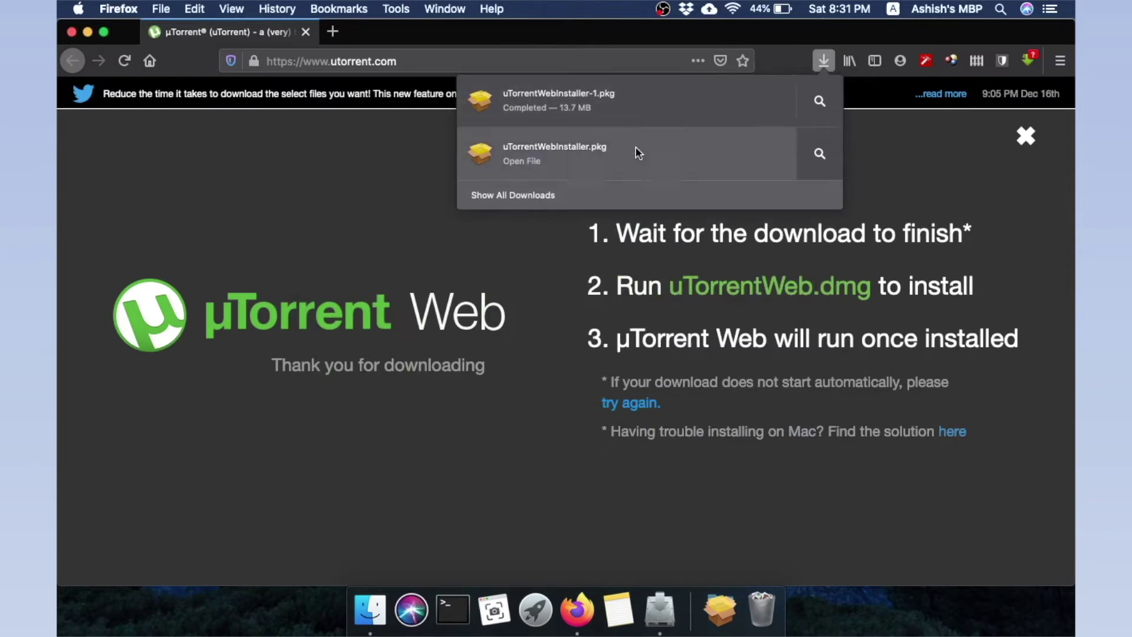
click(633, 120)
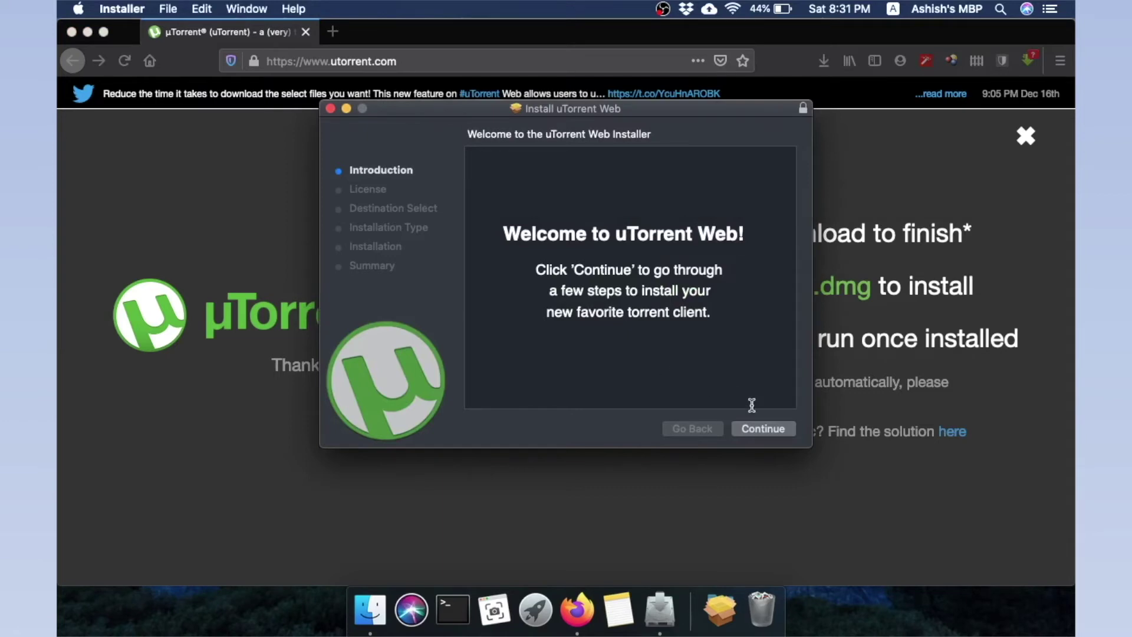
Go past the installer's introduction, read through the license agreement in English and agree to its terms.
click(750, 429)
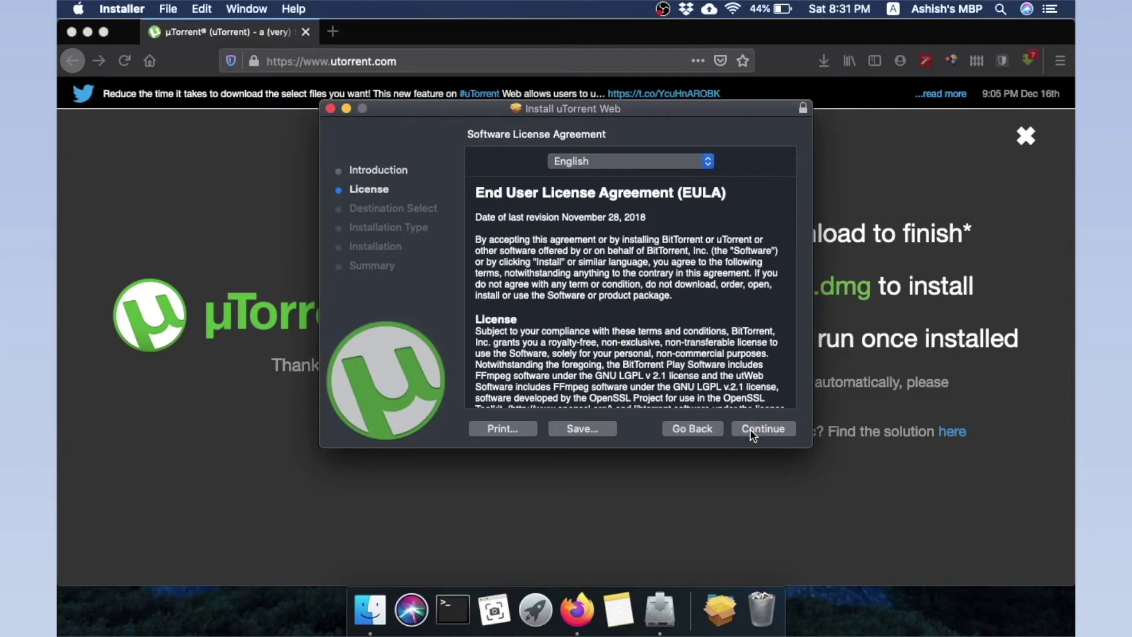
scroll(747, 366, down, 10)
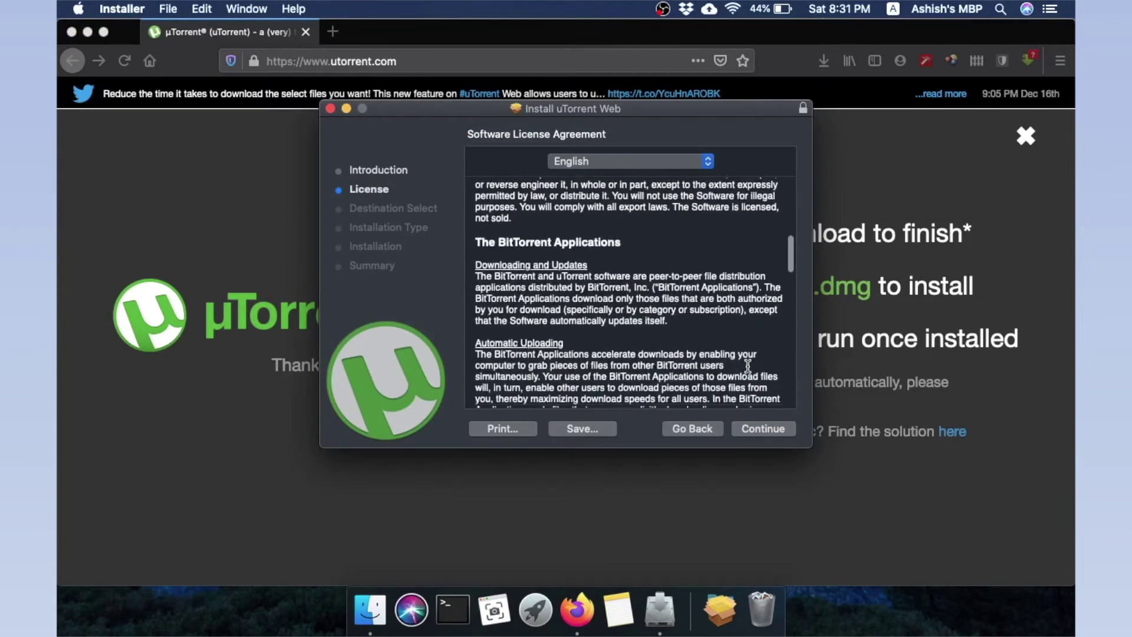
scroll(748, 366, down, 10)
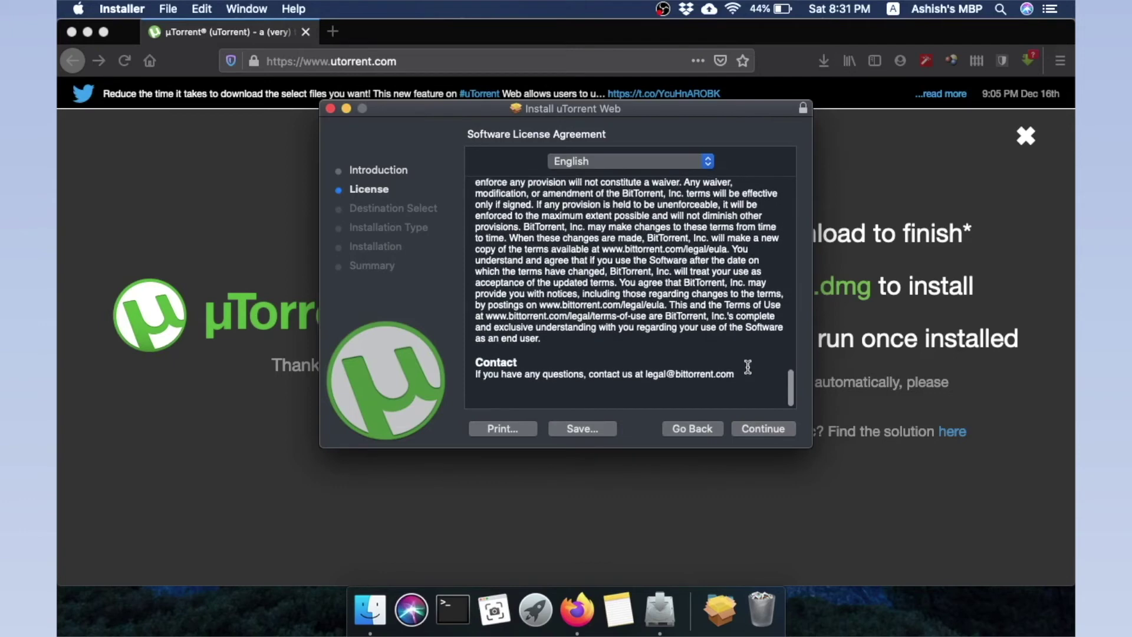
click(766, 428)
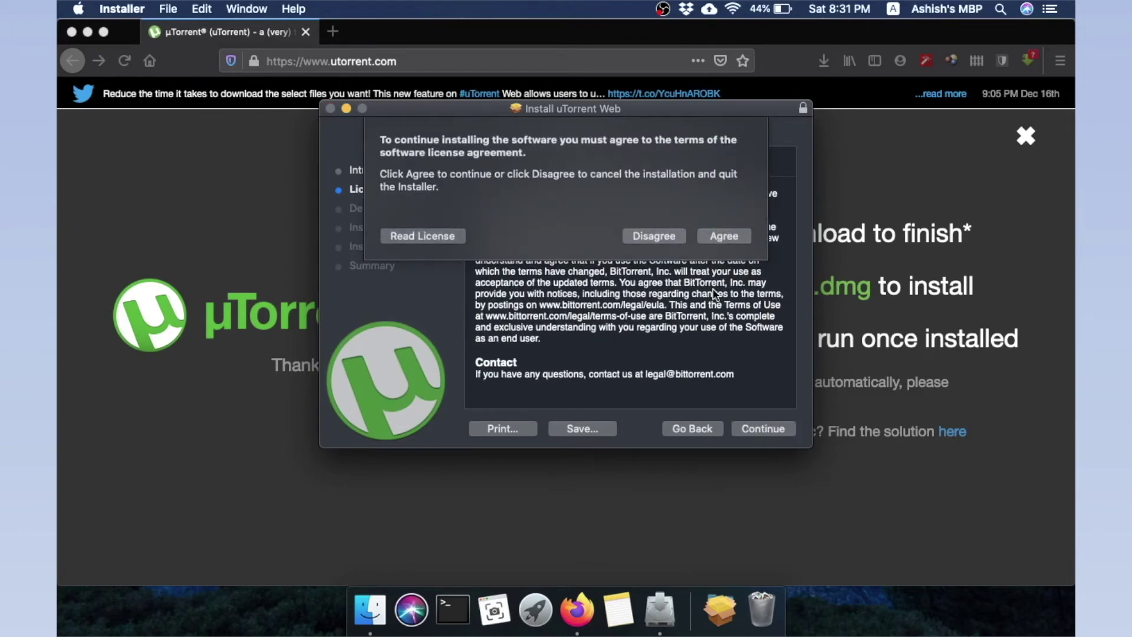
click(725, 236)
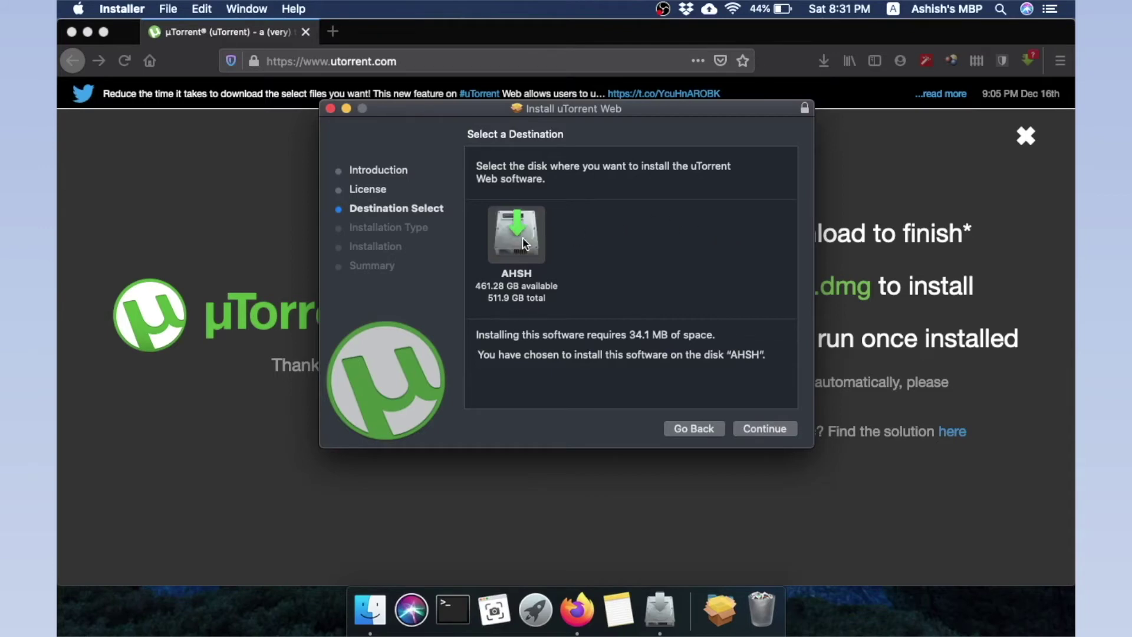
Install uTorrent Web on the AHSH disk, authorizing the installation with the Mac account password.
click(762, 436)
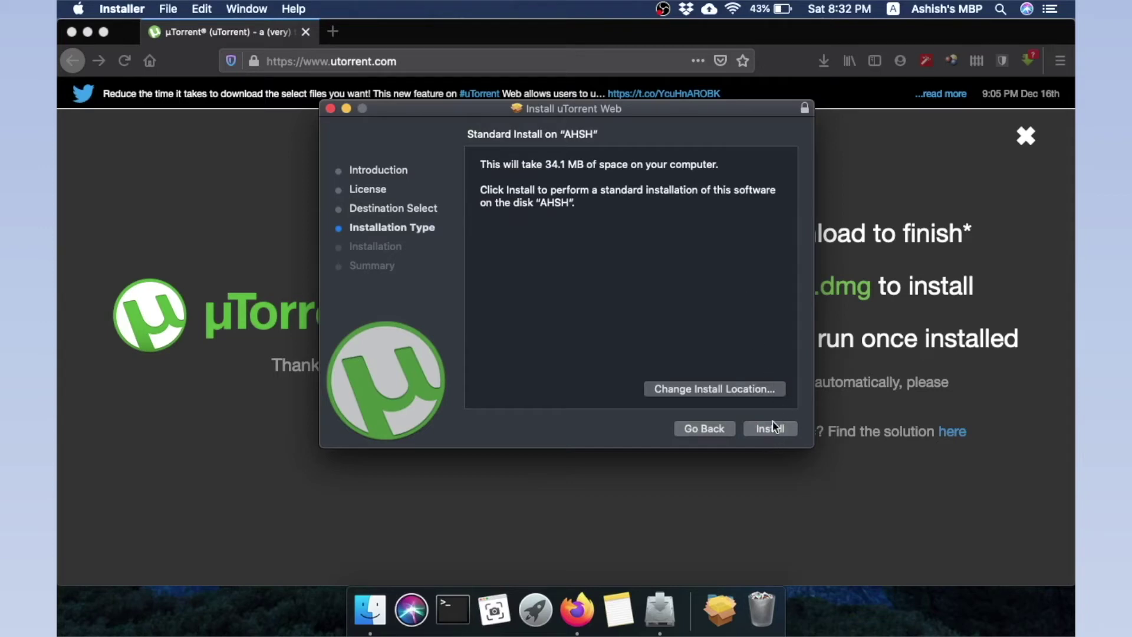
click(742, 393)
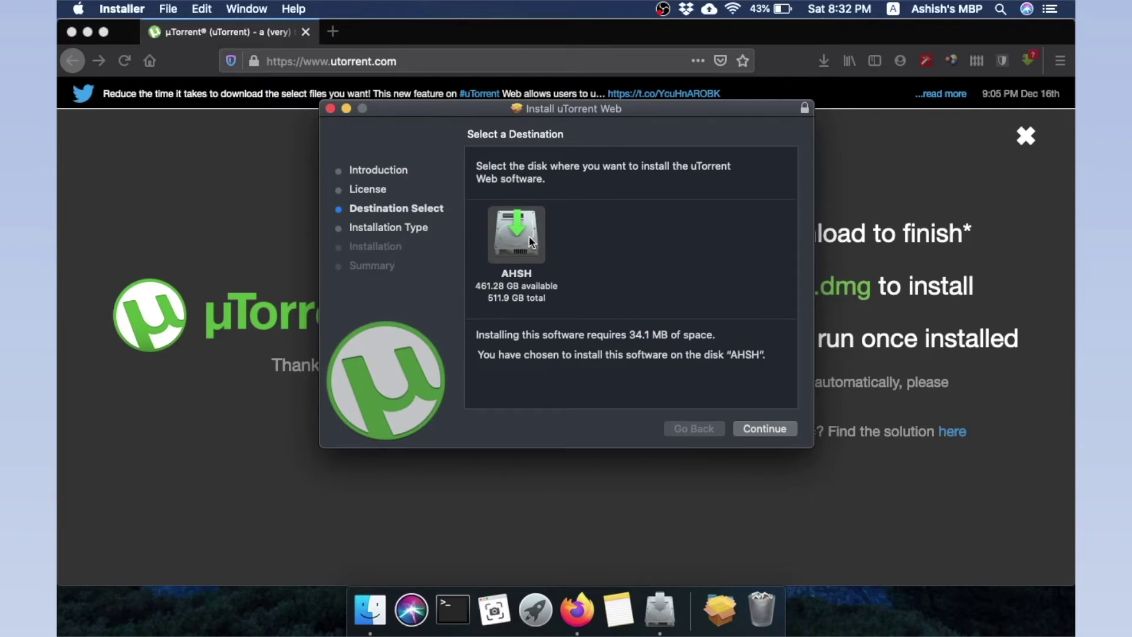
click(767, 433)
click(769, 435)
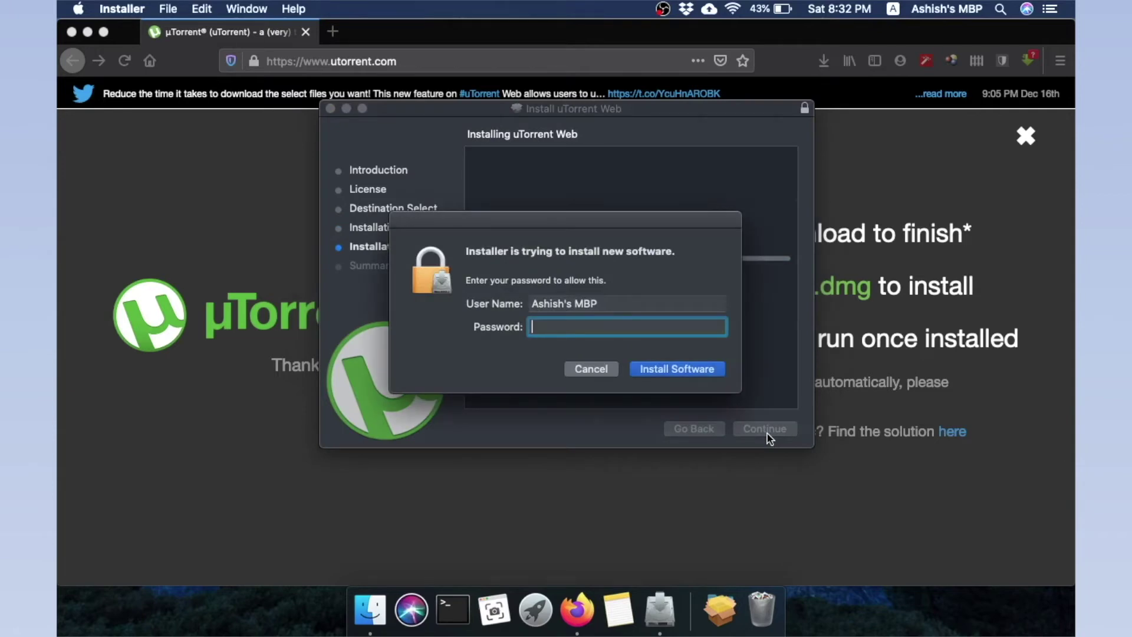
text(•••••••)
click(715, 371)
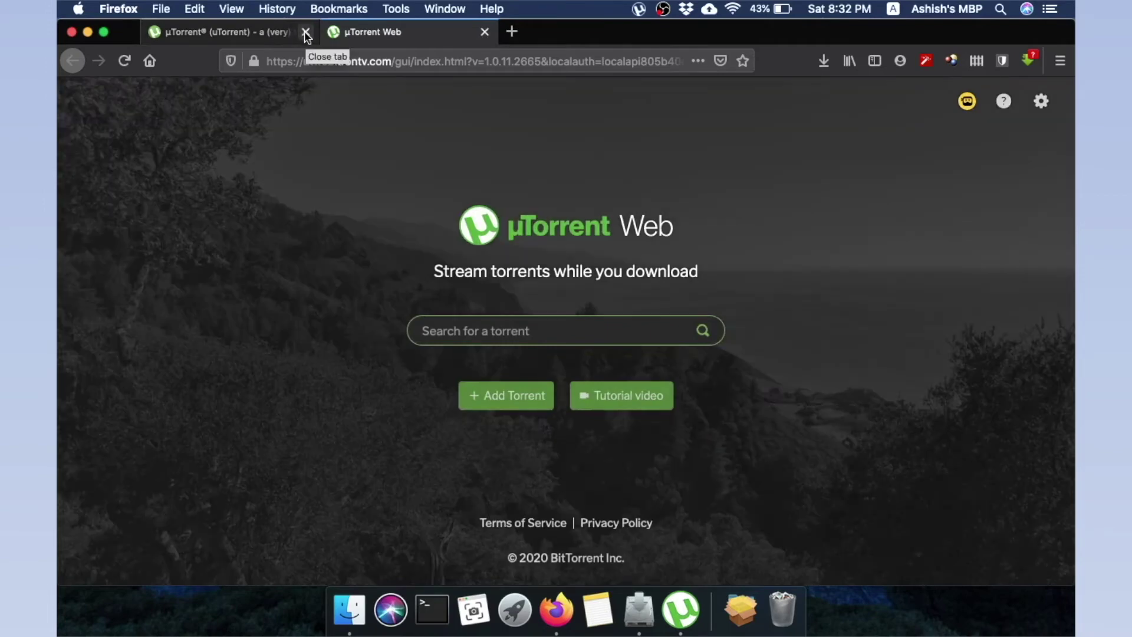
Close the open browser tabs, finish the uTorrent Web installation and move its installer to the Trash.
click(306, 33)
click(305, 33)
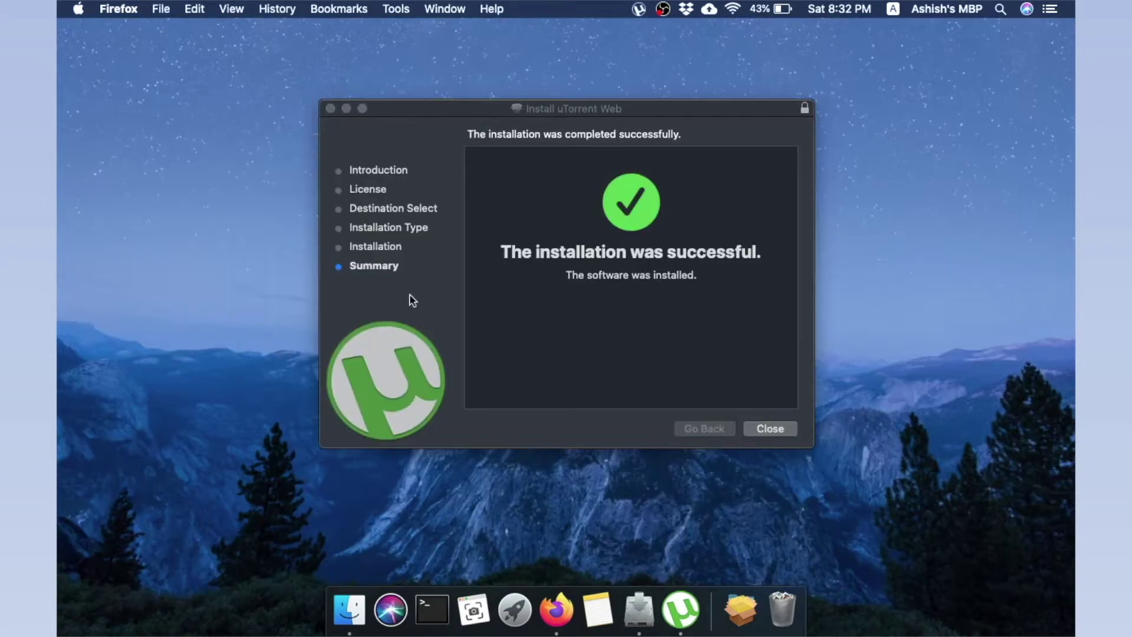
click(766, 429)
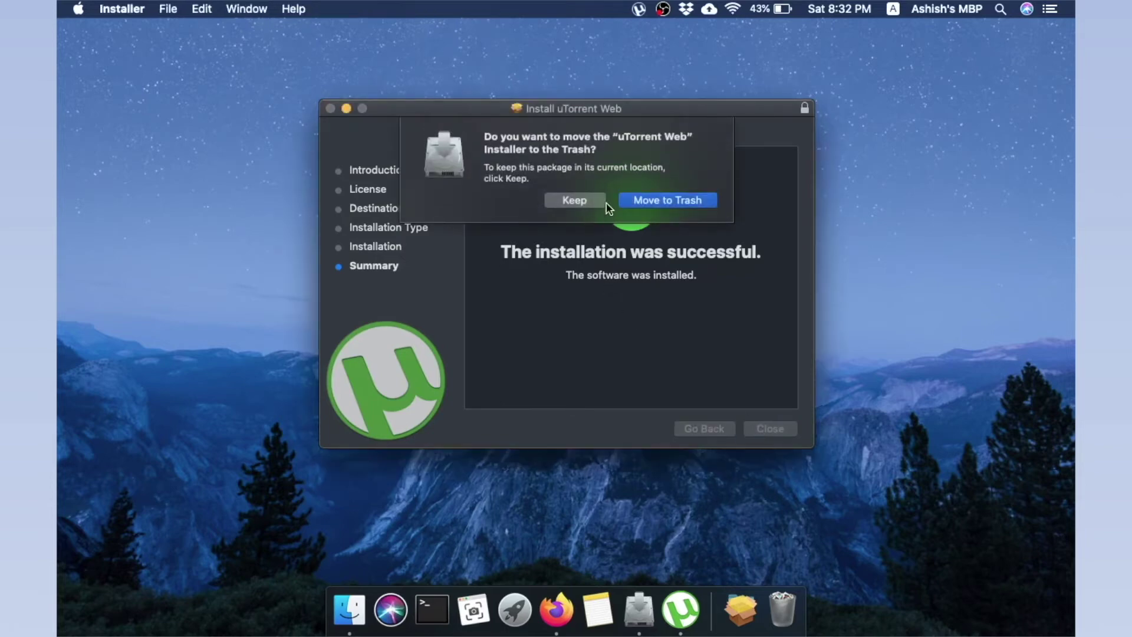
click(652, 200)
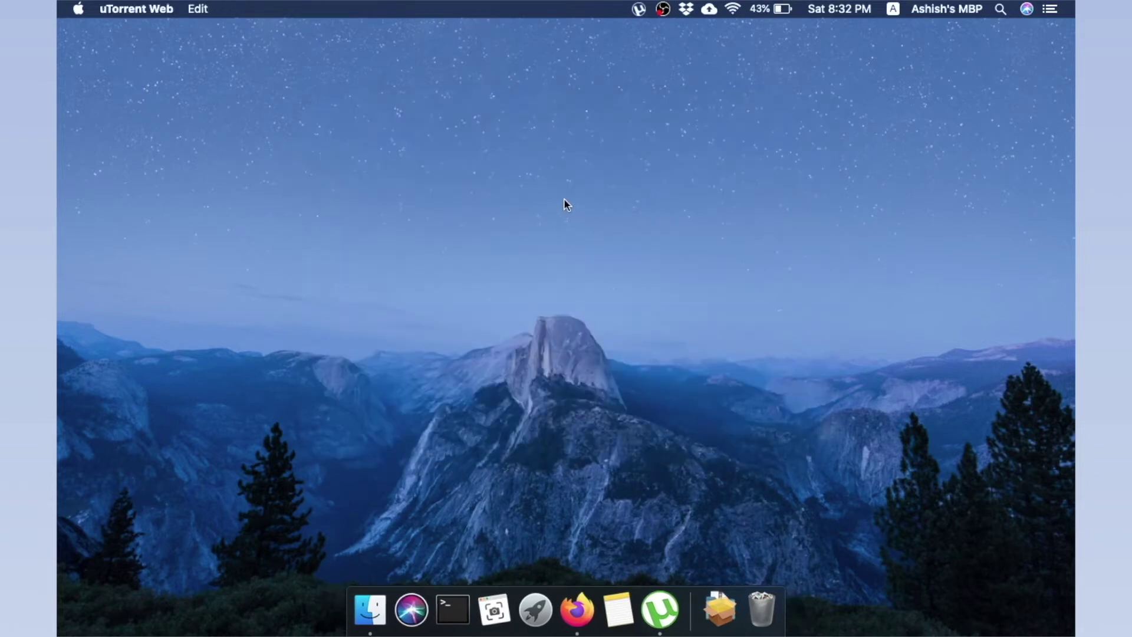
Launch uTorrent Web from the installed applications and start adding a torrent.
key(F4)
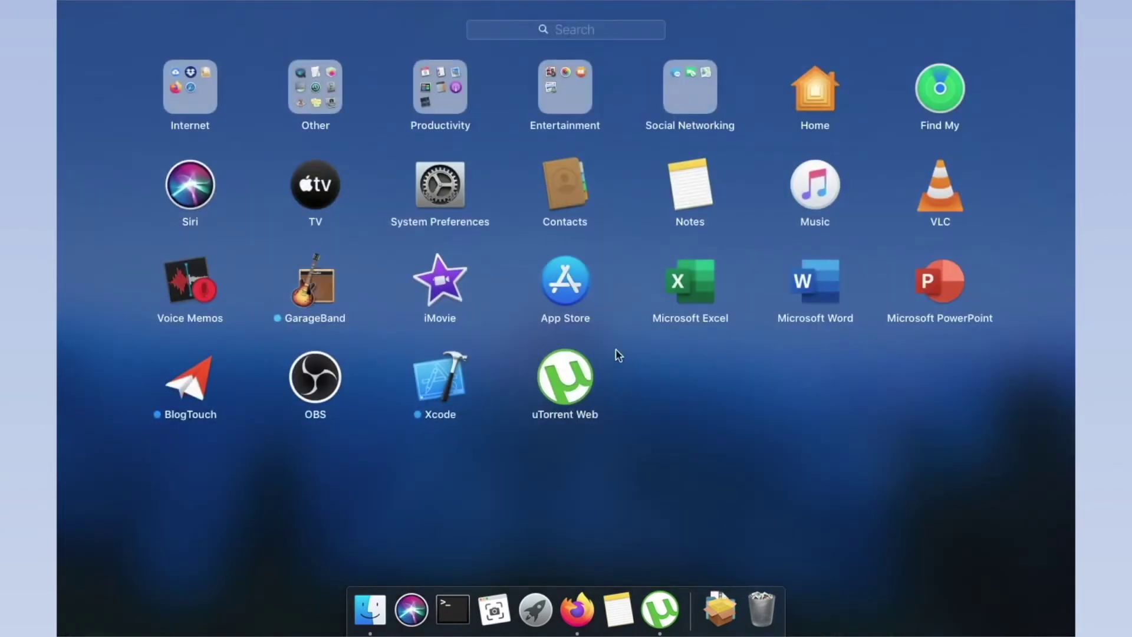
click(554, 383)
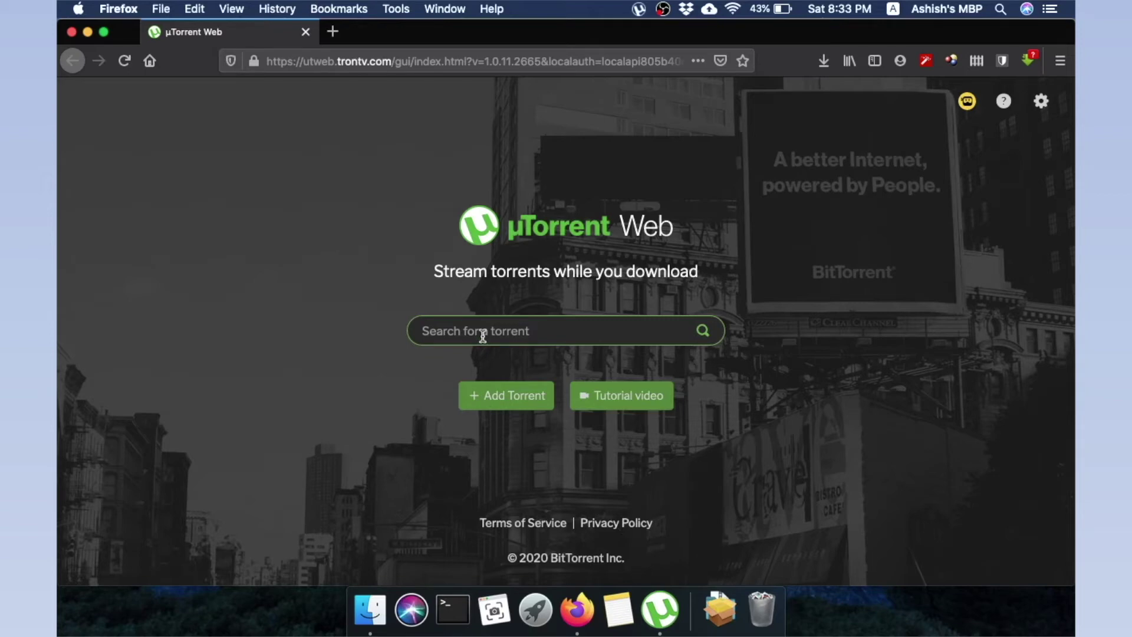
click(510, 398)
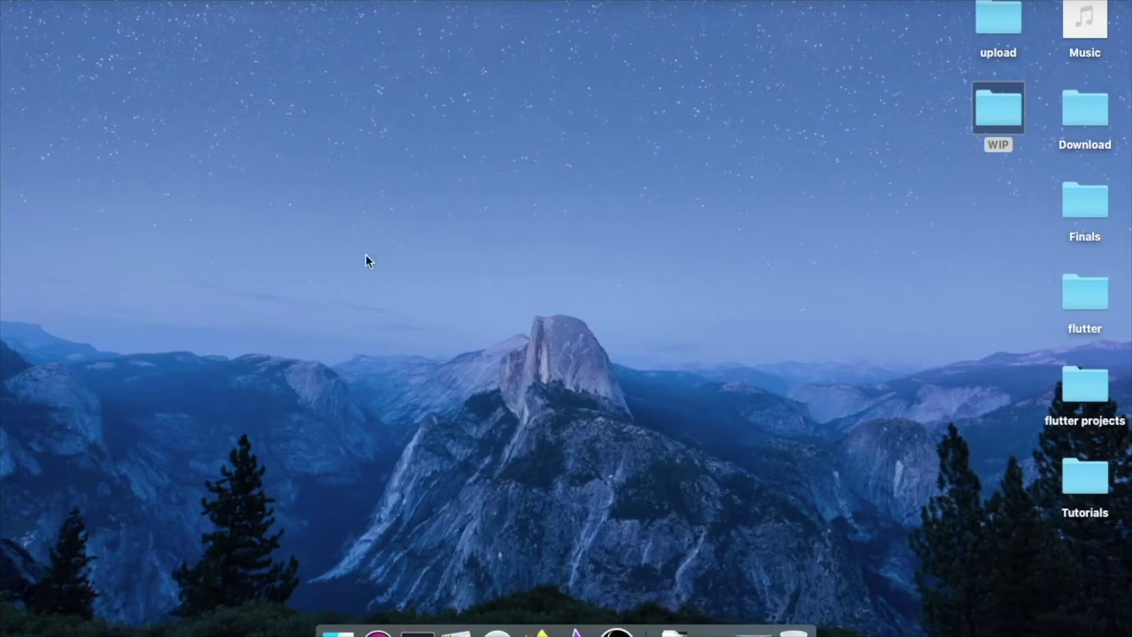
Switch to Firefox from the Internet app folder and search Google for "folx".
key(F4)
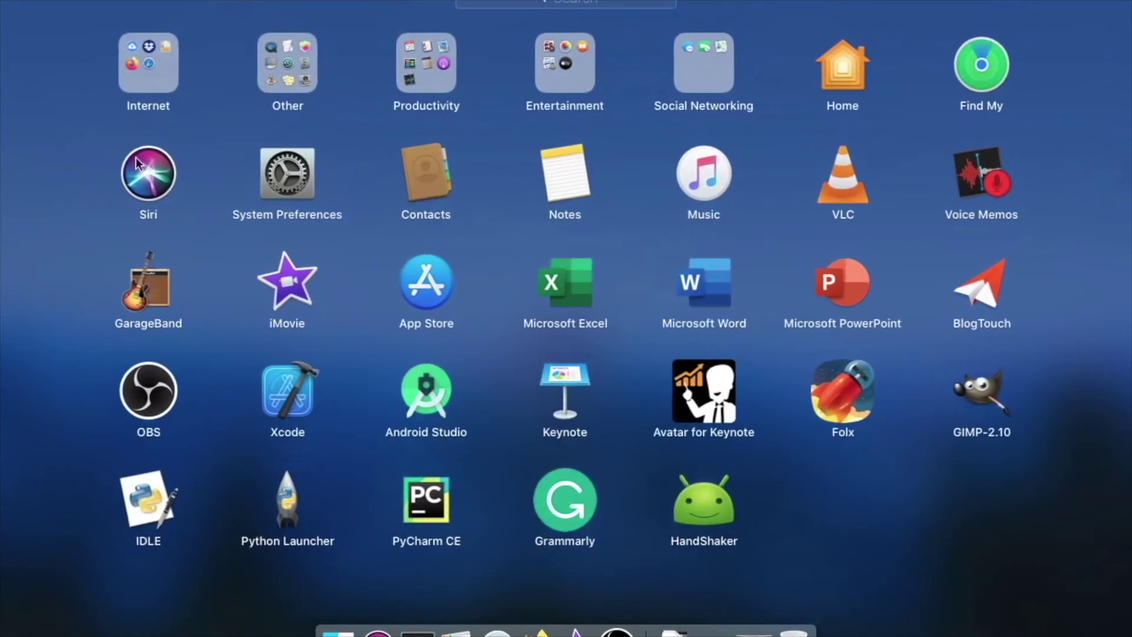
click(156, 92)
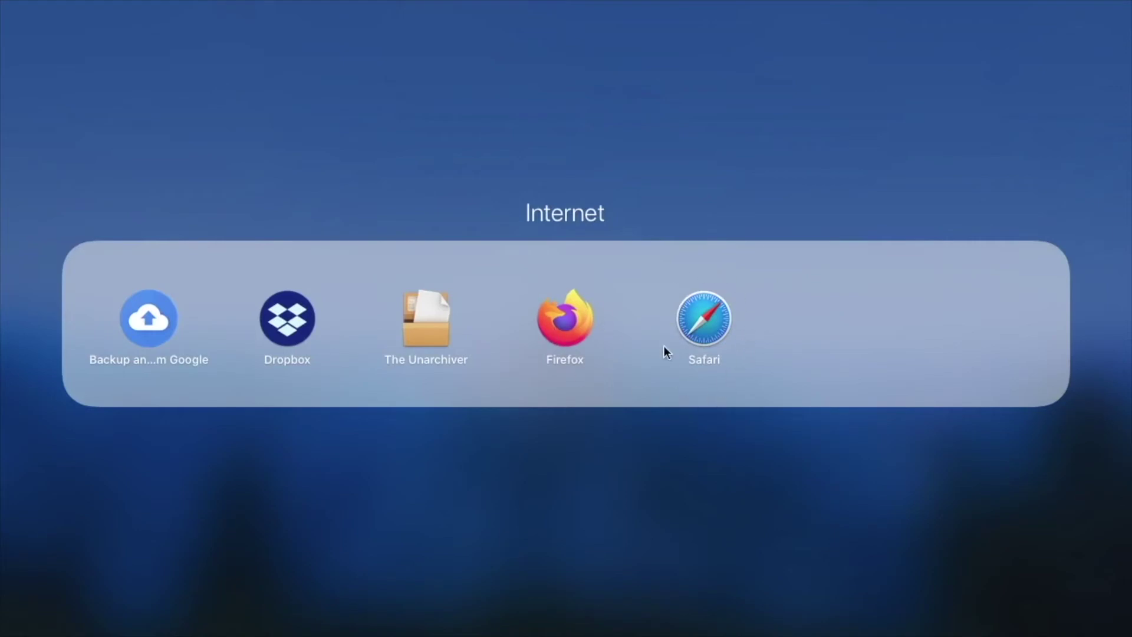
click(564, 322)
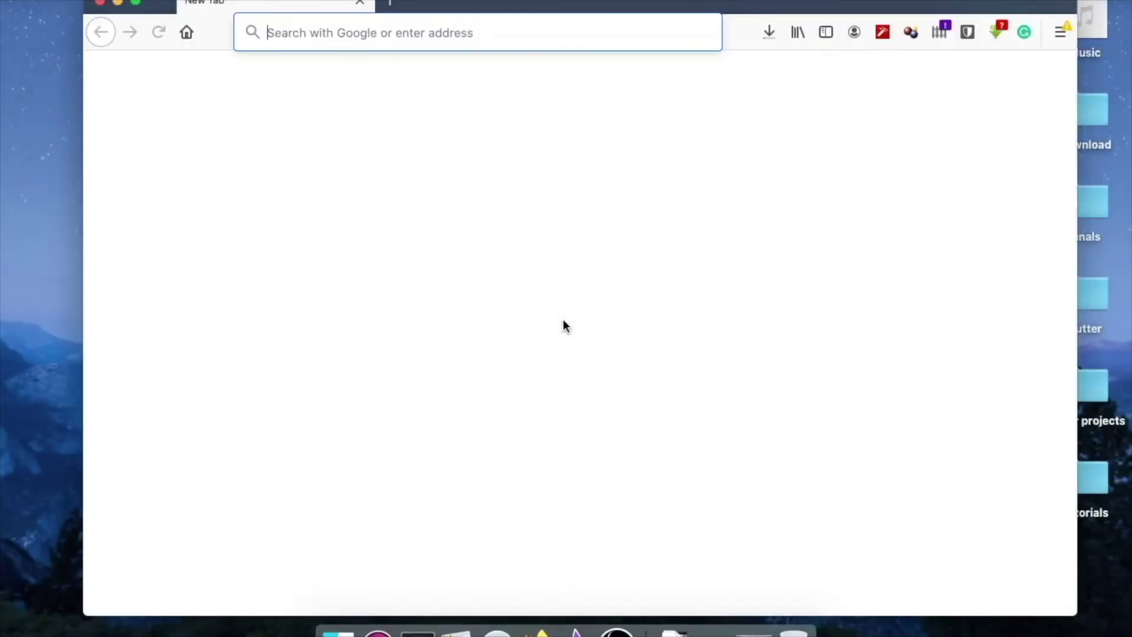
text(folx)
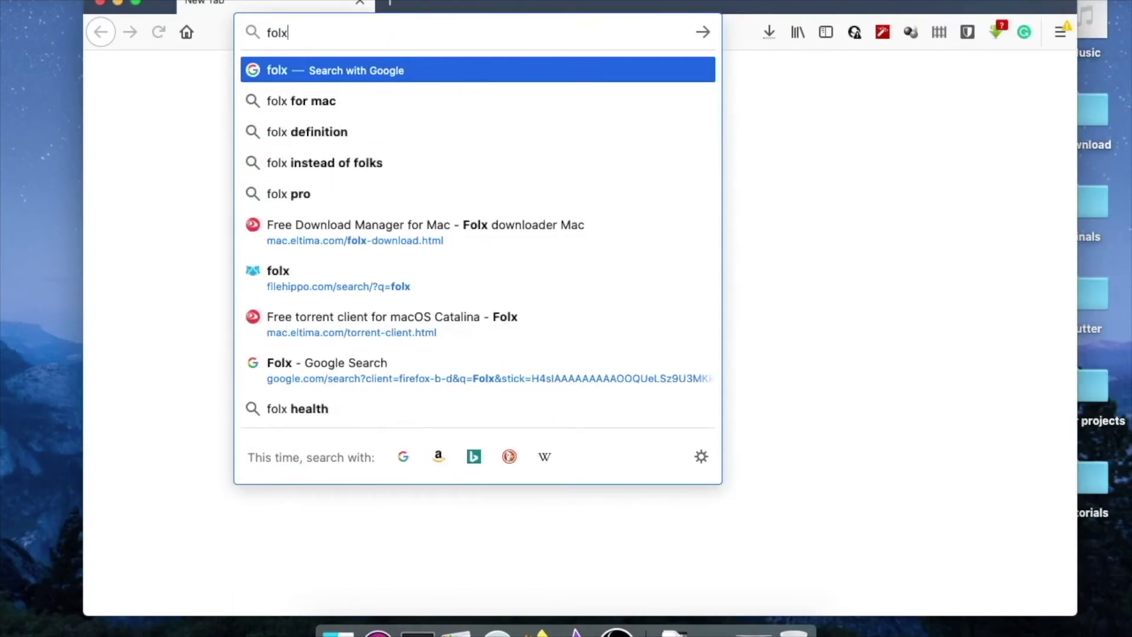
key(Return)
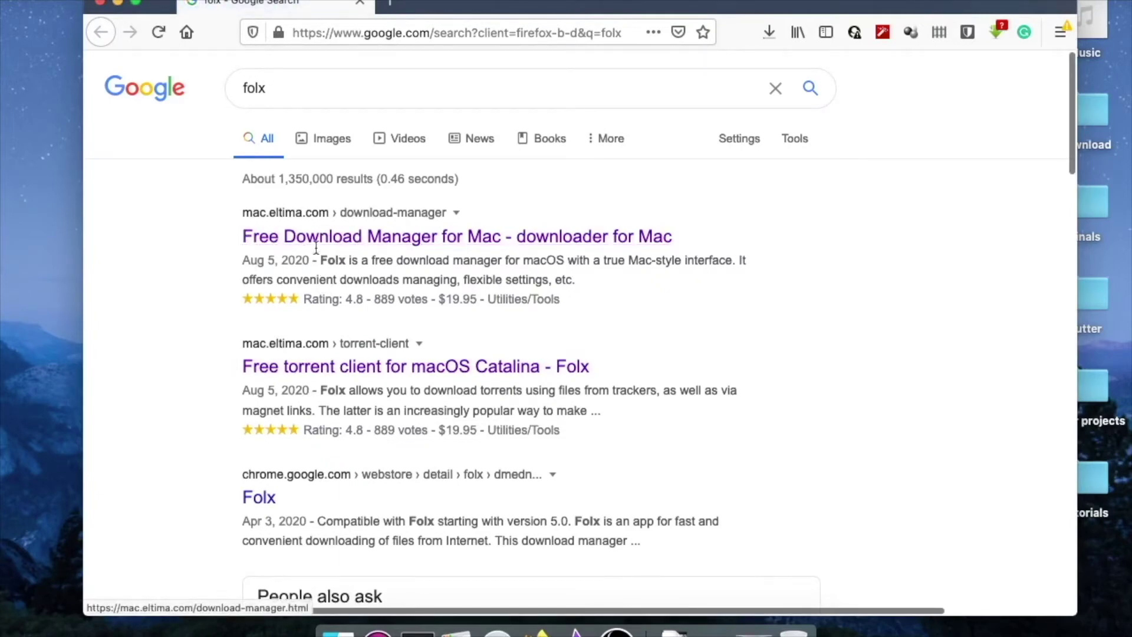
Open Eltima's Free Download Manager for Mac page and download Folx, saving the file downloader_mac.dmg.
click(252, 234)
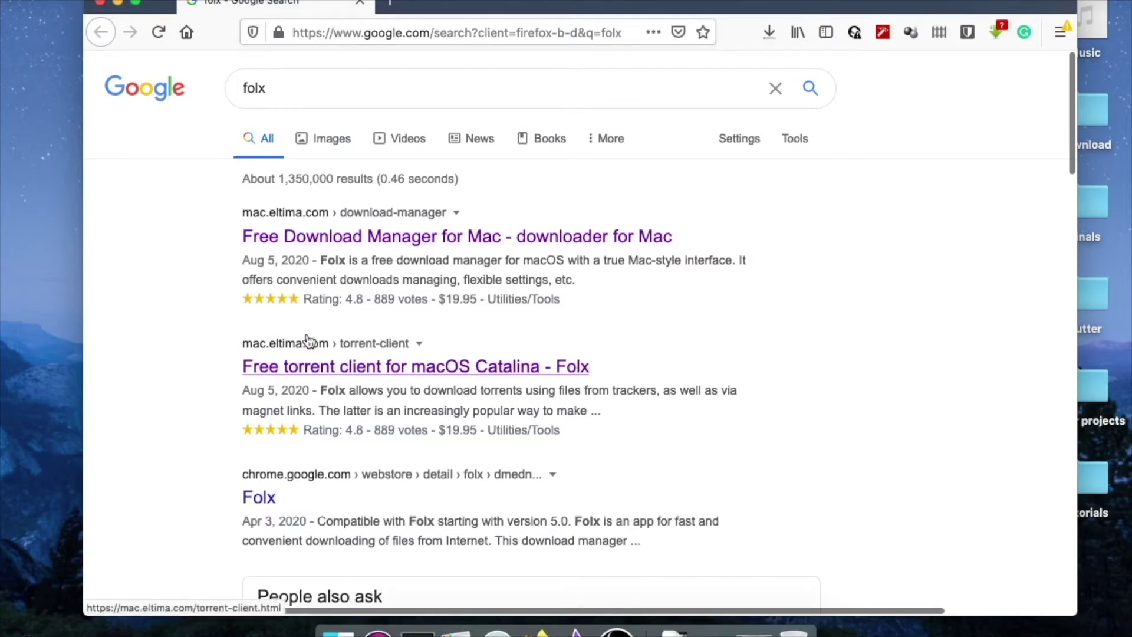
click(317, 242)
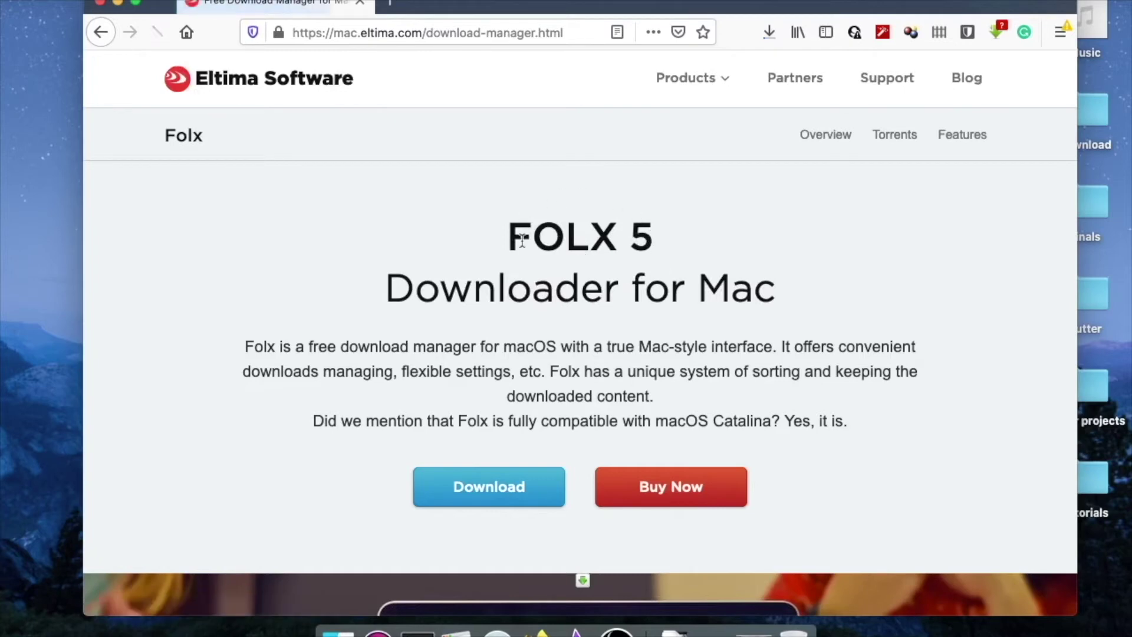
click(491, 493)
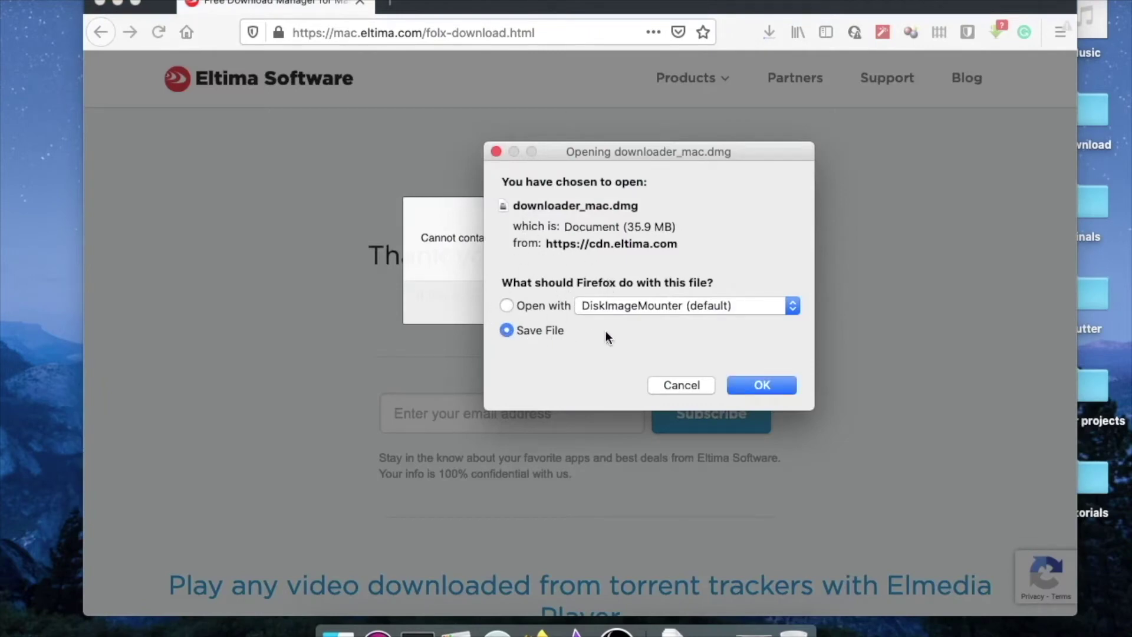
click(675, 388)
click(685, 306)
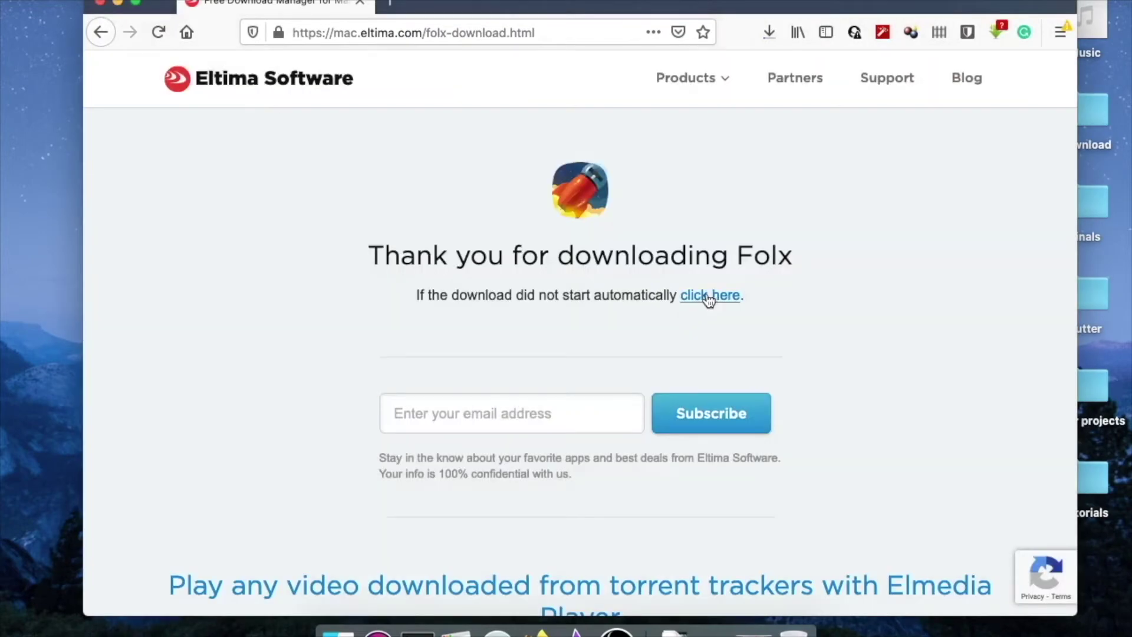
click(709, 299)
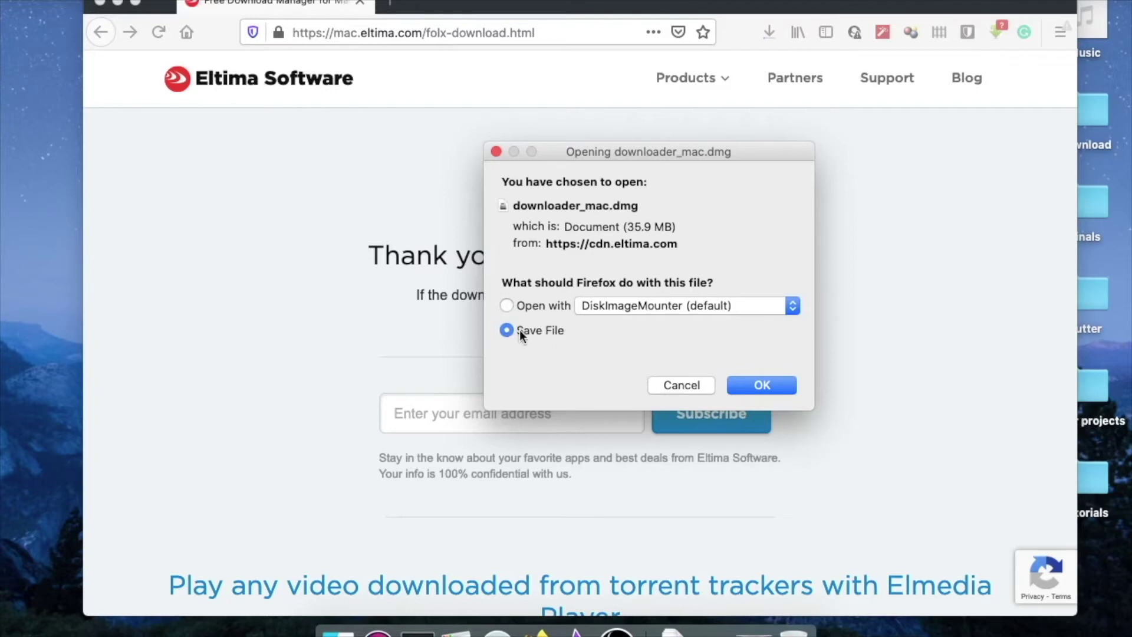
click(766, 384)
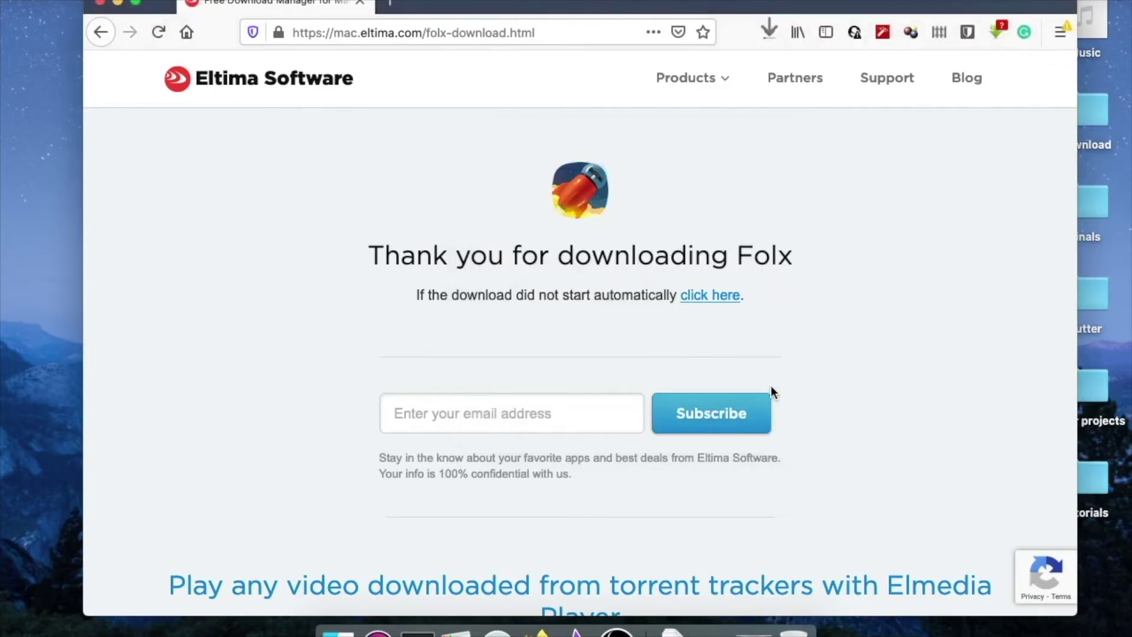
Show the downloaded downloader_mac.dmg in Finder, open the disk image and close the Downloads window.
click(769, 32)
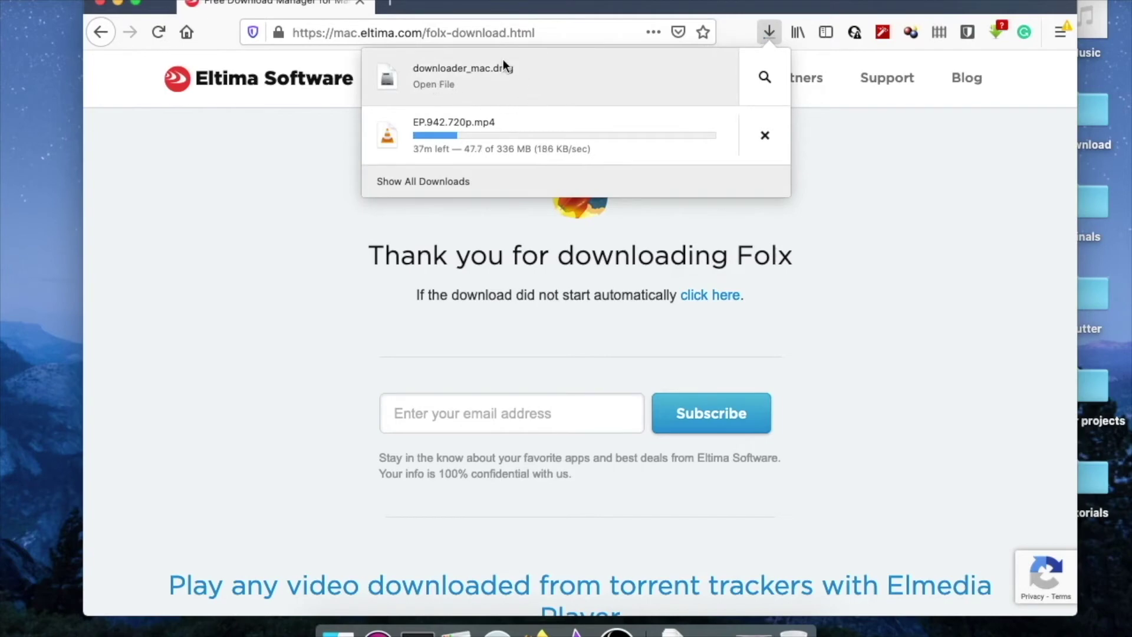
click(765, 78)
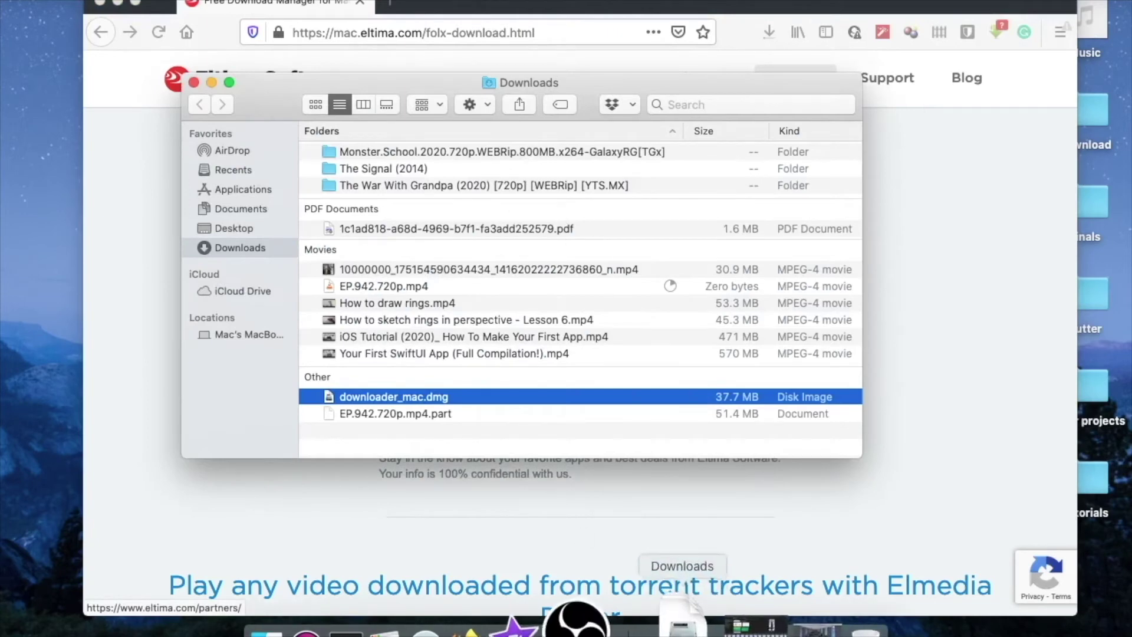
double_click(413, 398)
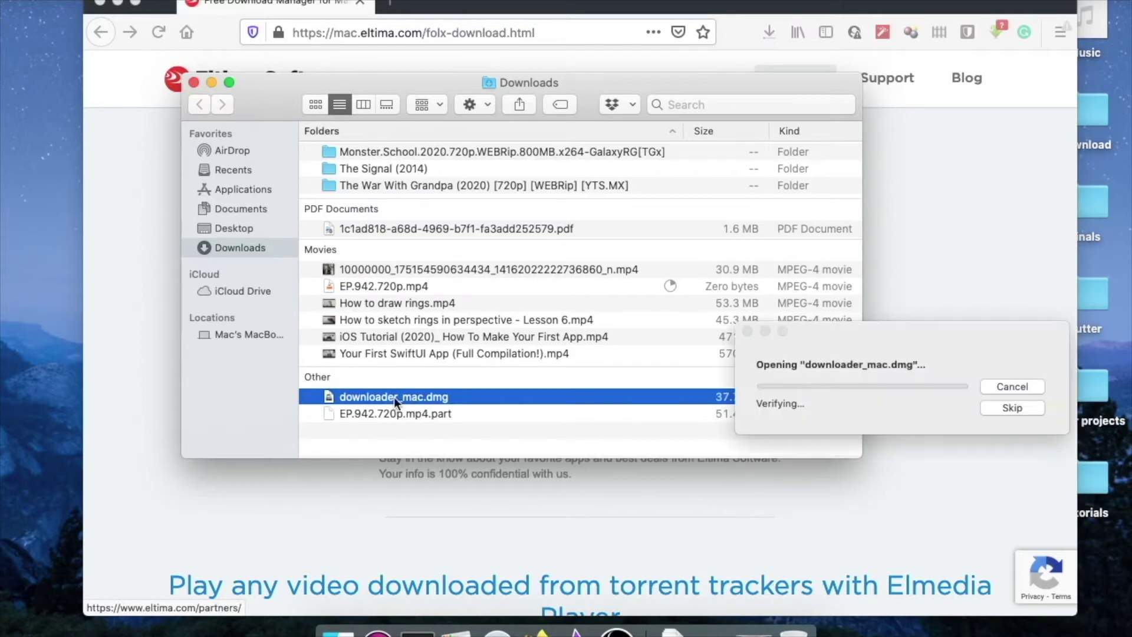
click(195, 83)
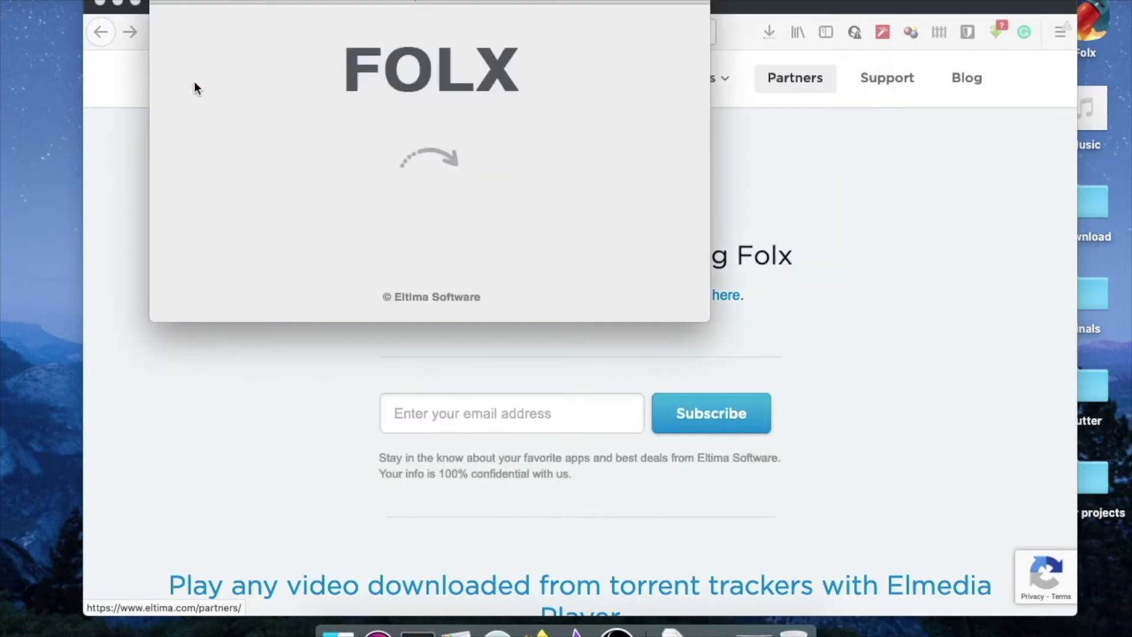
Copy Folx from the disk image into the Applications folder, replacing the existing copy.
drag(305, 160, 543, 158)
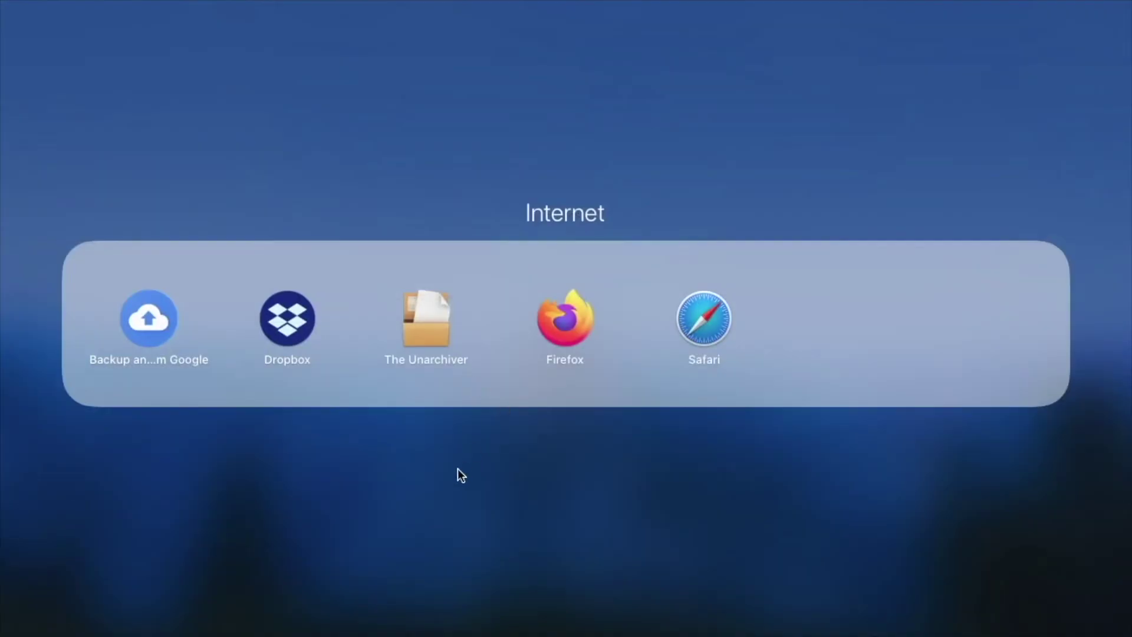
click(457, 471)
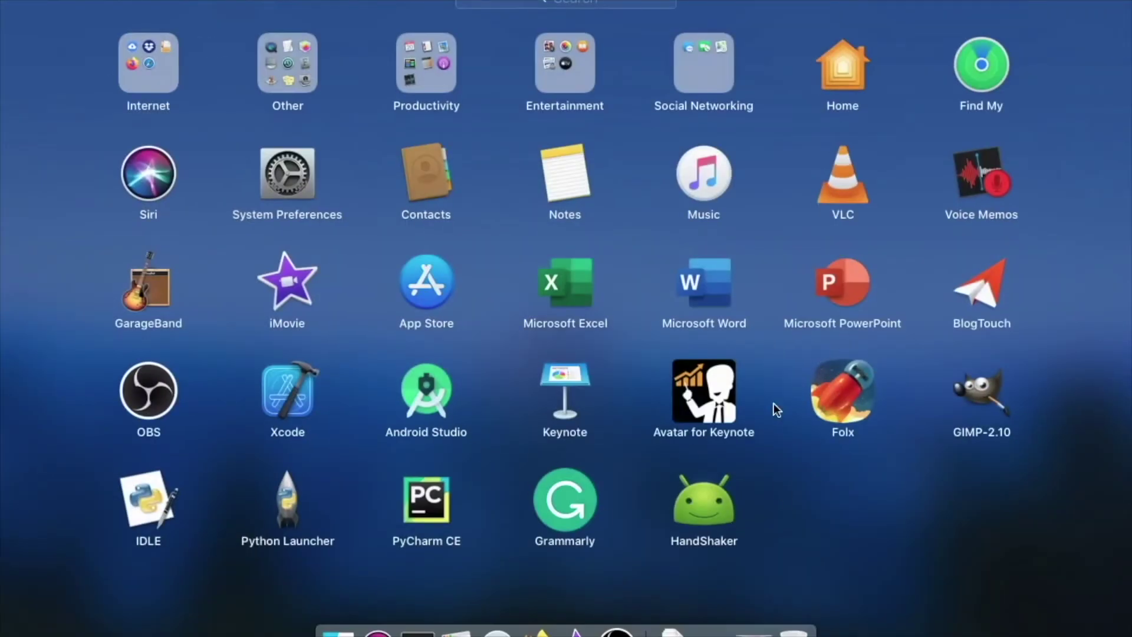
click(744, 416)
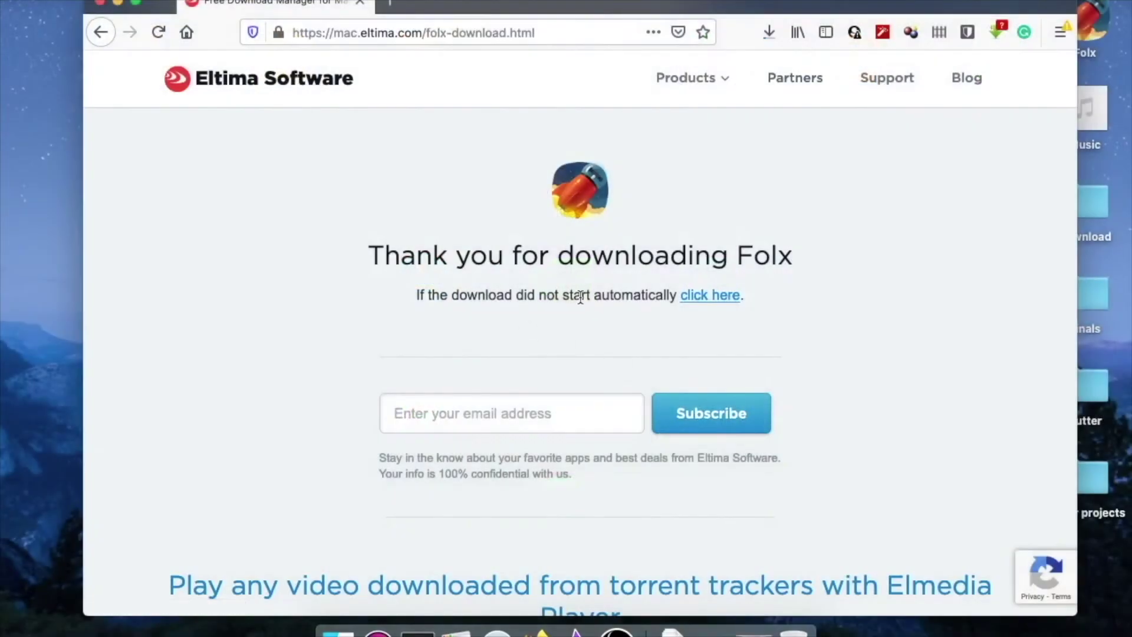
key(super+Tab)
key(super+Tab)
key(super+Tab)
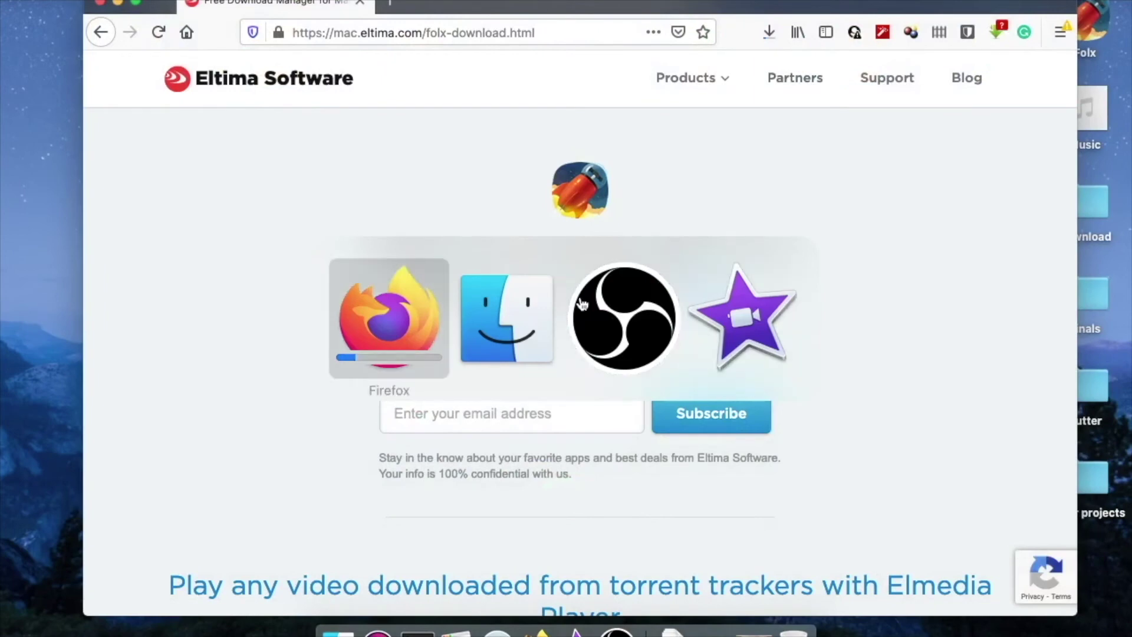
key(super+Tab)
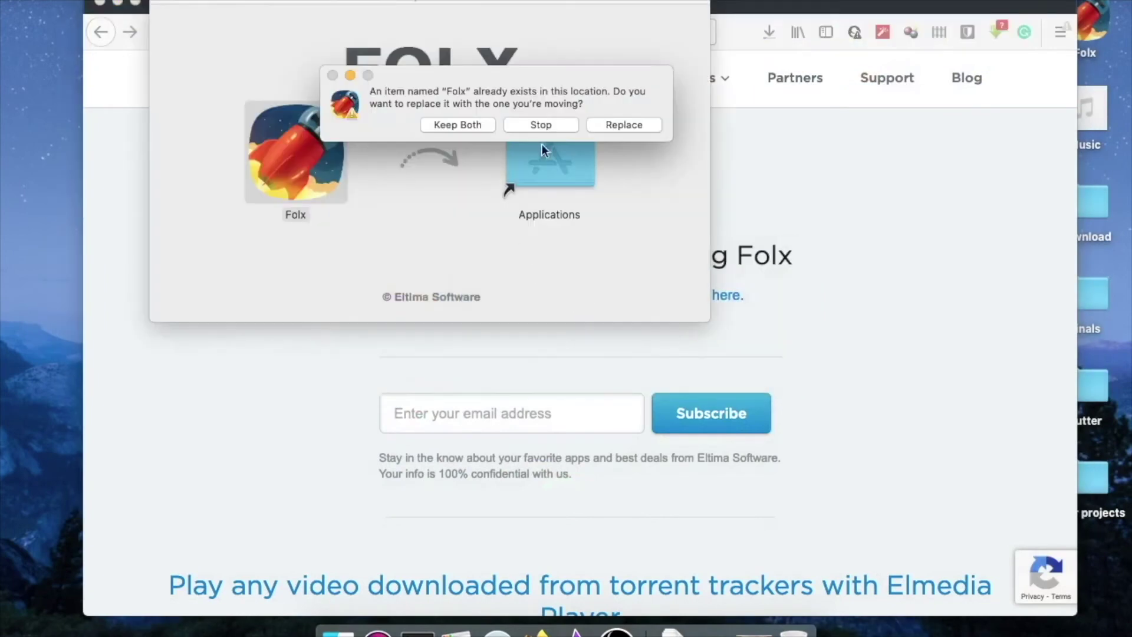
click(641, 124)
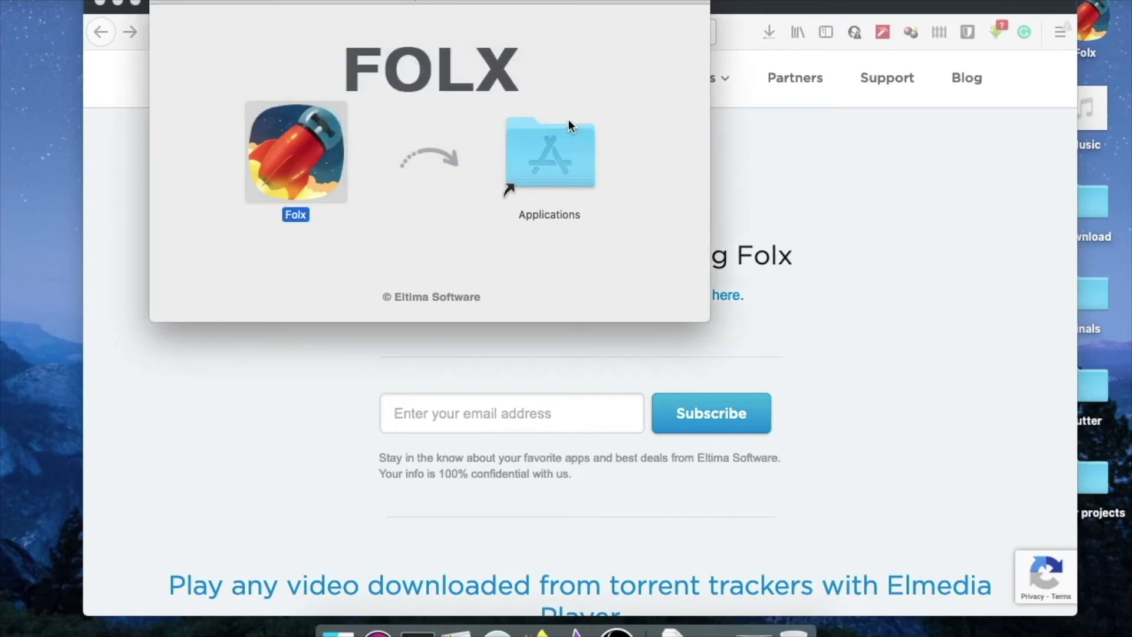
Close the disk image window, launch Folx, approve opening the downloaded app, and close the Folx download page.
click(163, 3)
drag(569, 7, 494, 7)
key(F4)
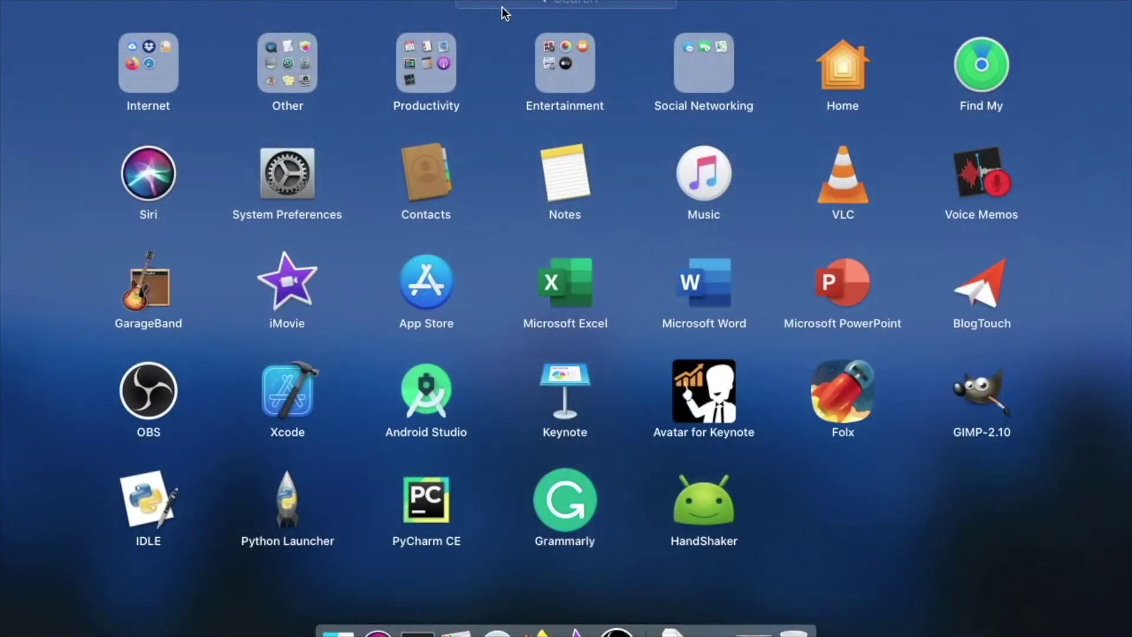
click(843, 398)
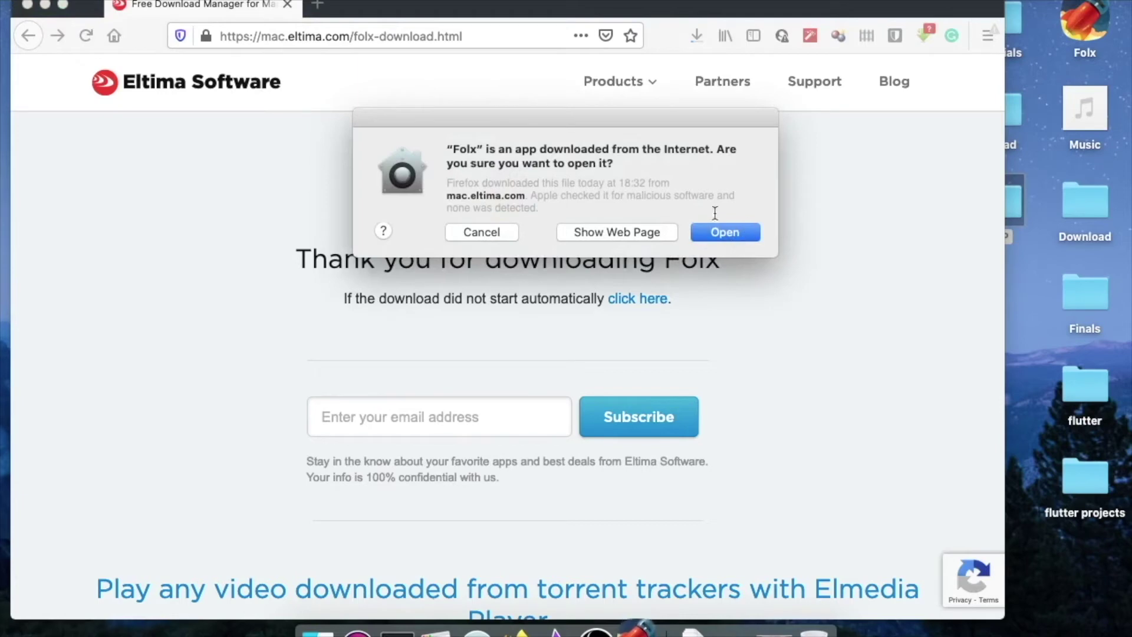
click(730, 236)
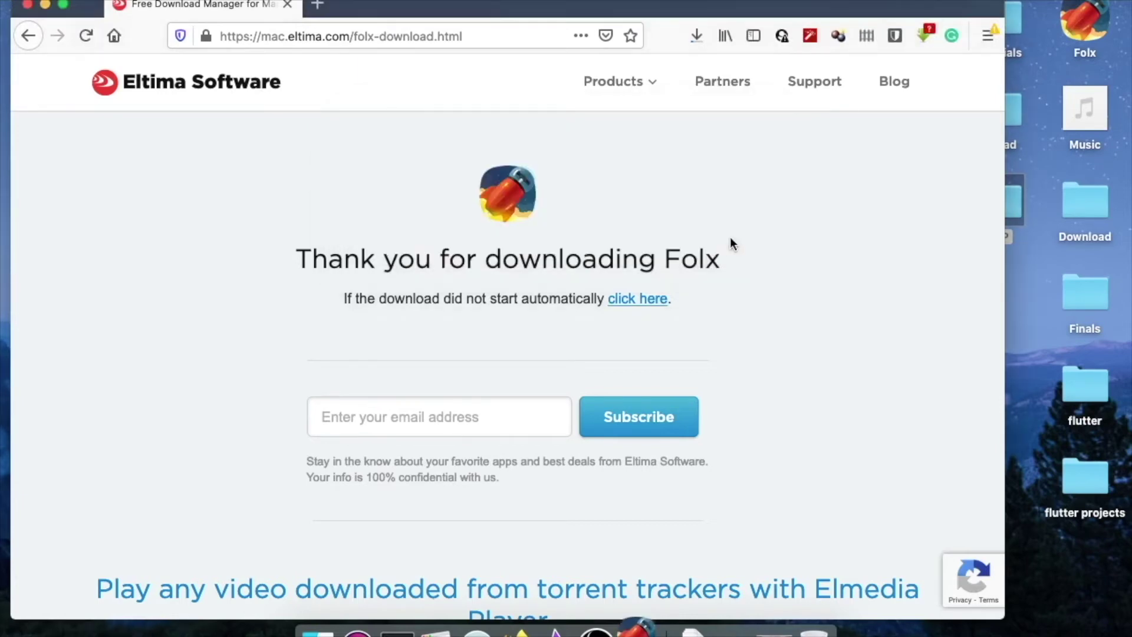
click(286, 5)
click(287, 5)
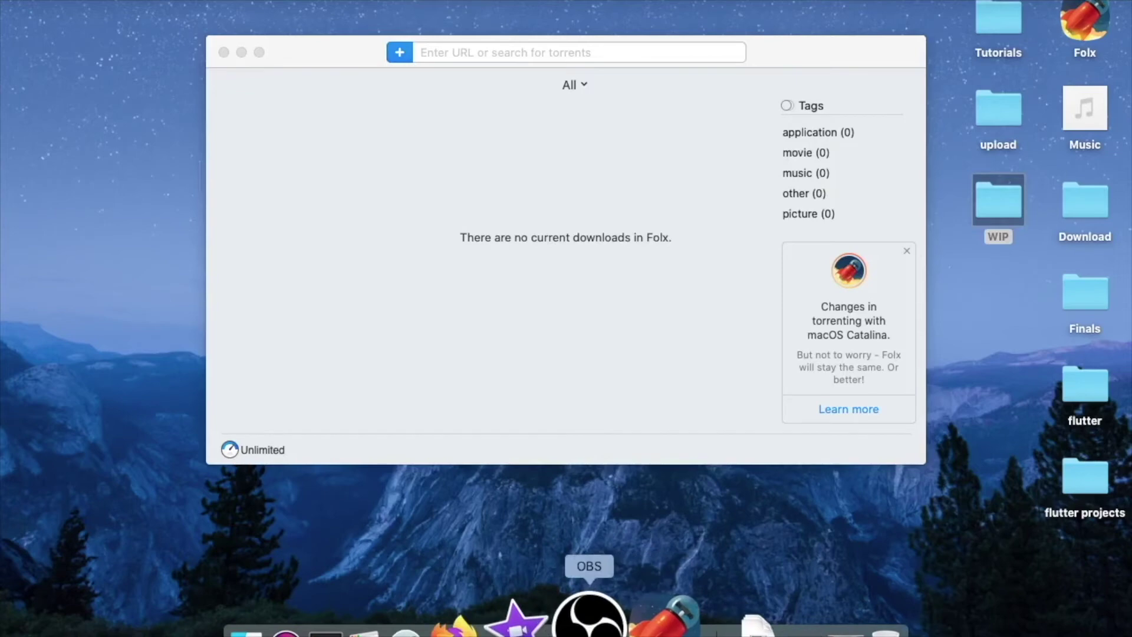
Switch to Firefox and go to yts.mx to browse the Popular Downloads section.
click(519, 619)
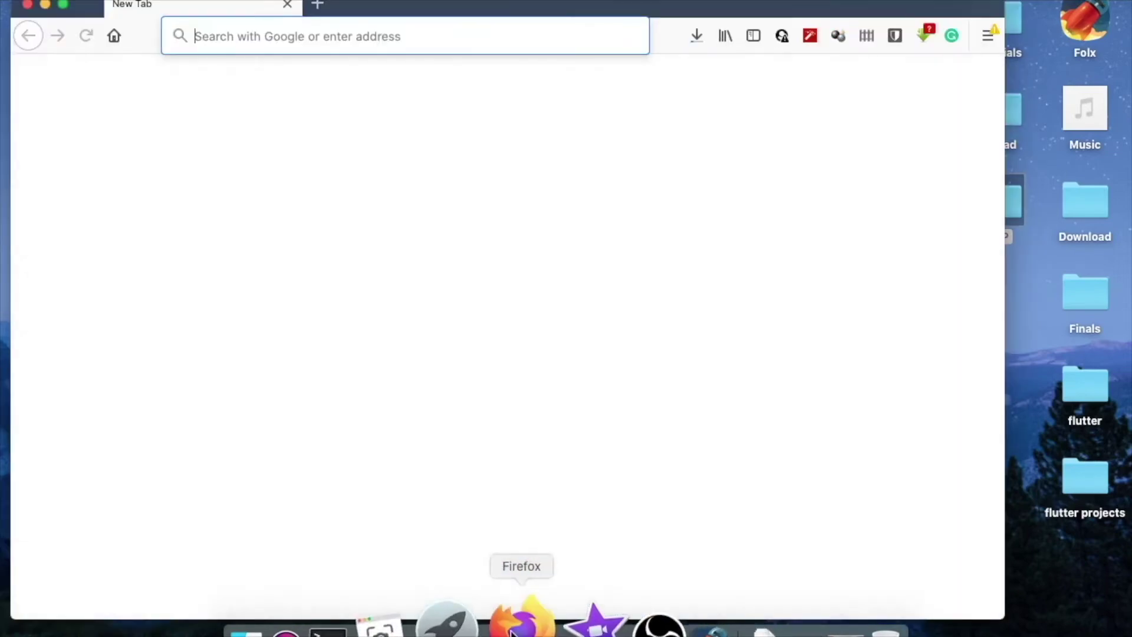
text(yts.mx/)
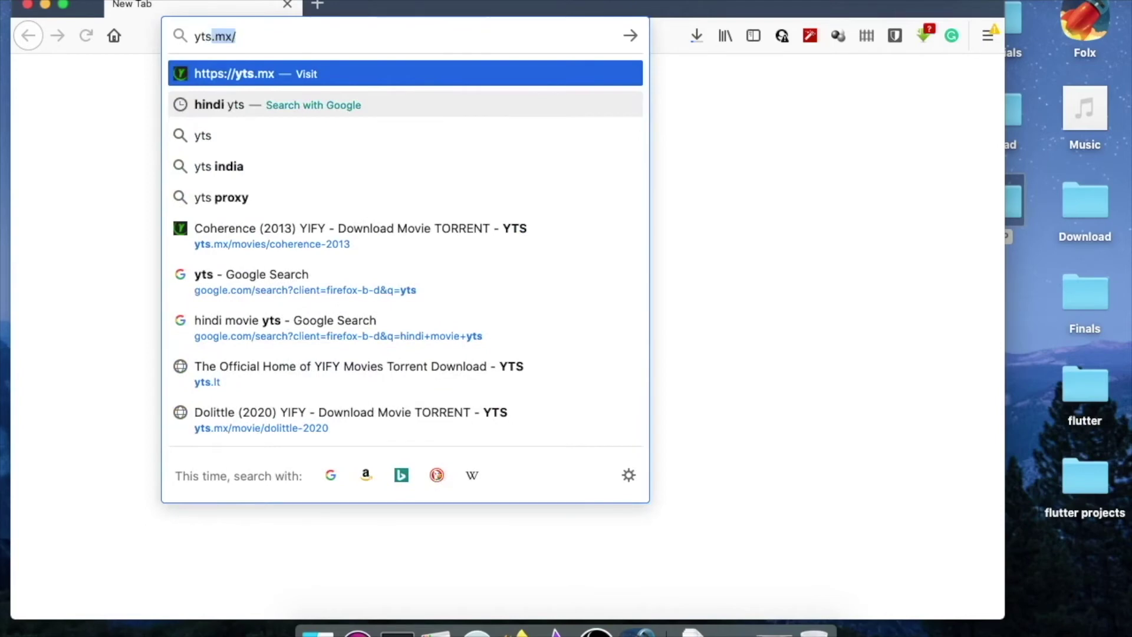
key(Return)
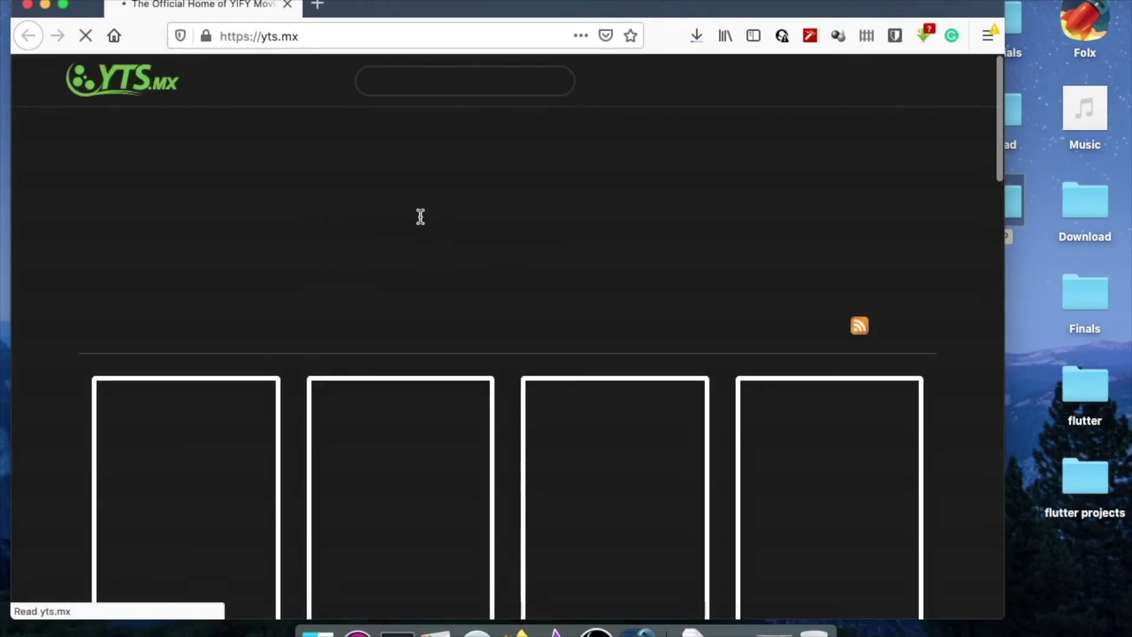
scroll(420, 215, down, 3)
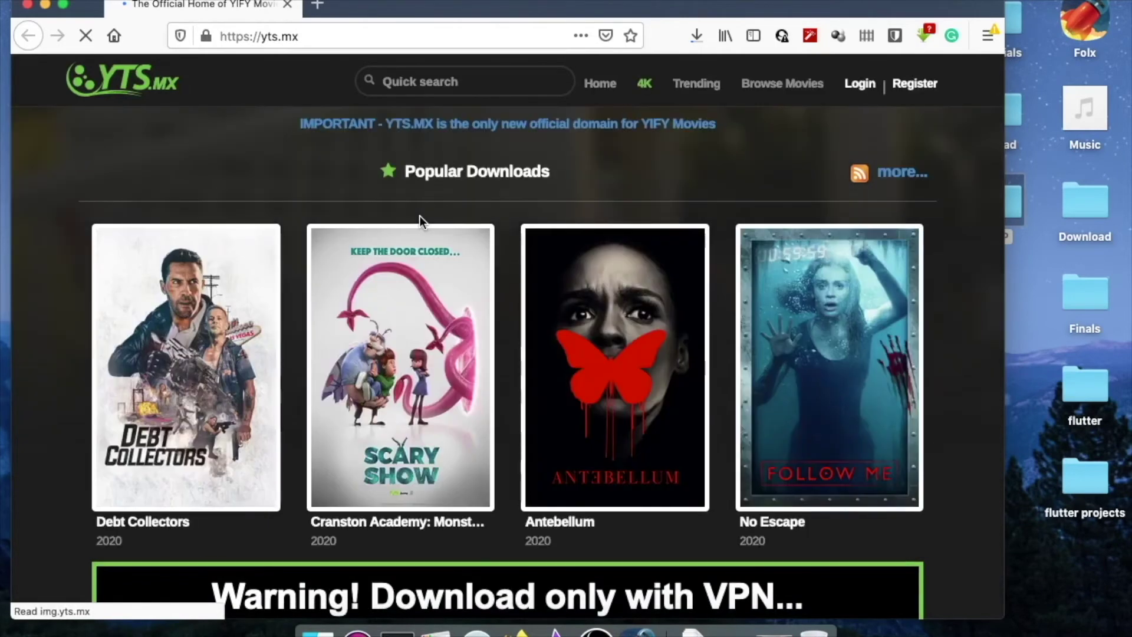
Open the Cranston Academy: Monster Zone and Antebellum movie pages in separate tabs and close the YTS home page.
mouse_move(365, 403)
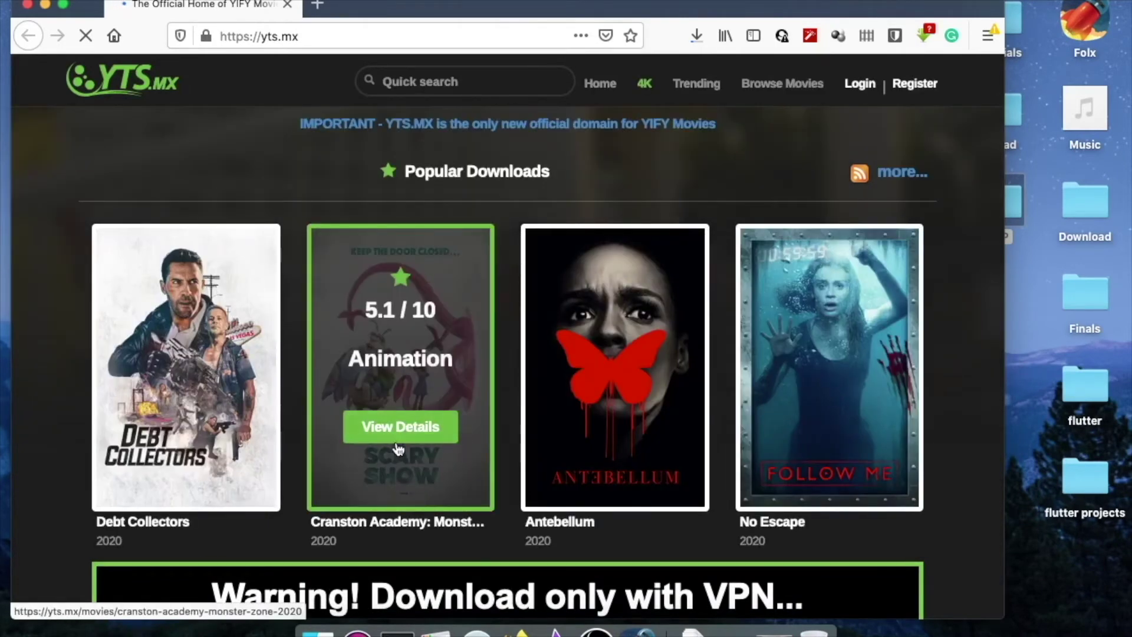
click(394, 502)
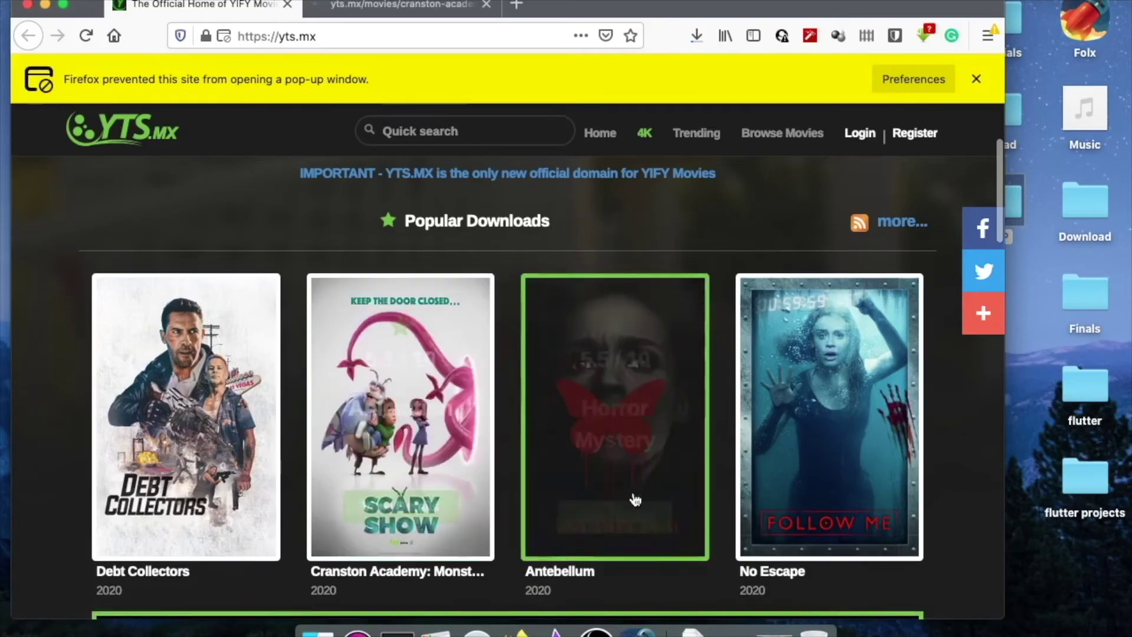
click(634, 546)
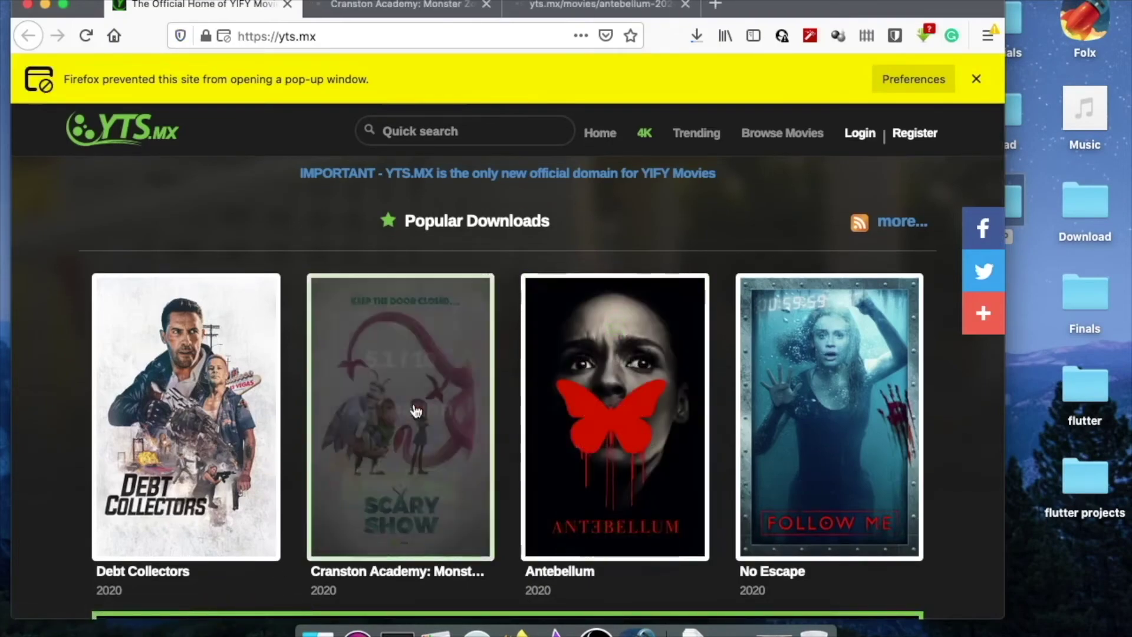
click(287, 5)
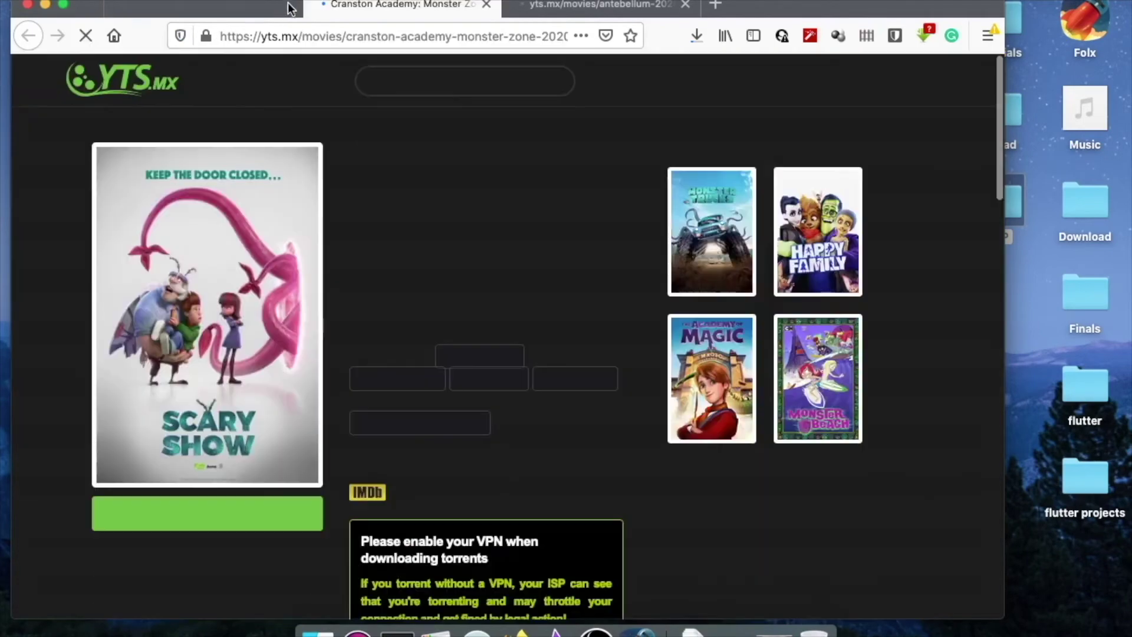
Save the 720p.WEB torrent file of Cranston Academy: Monster Zone and close that movie's page.
scroll(473, 436, down, 1)
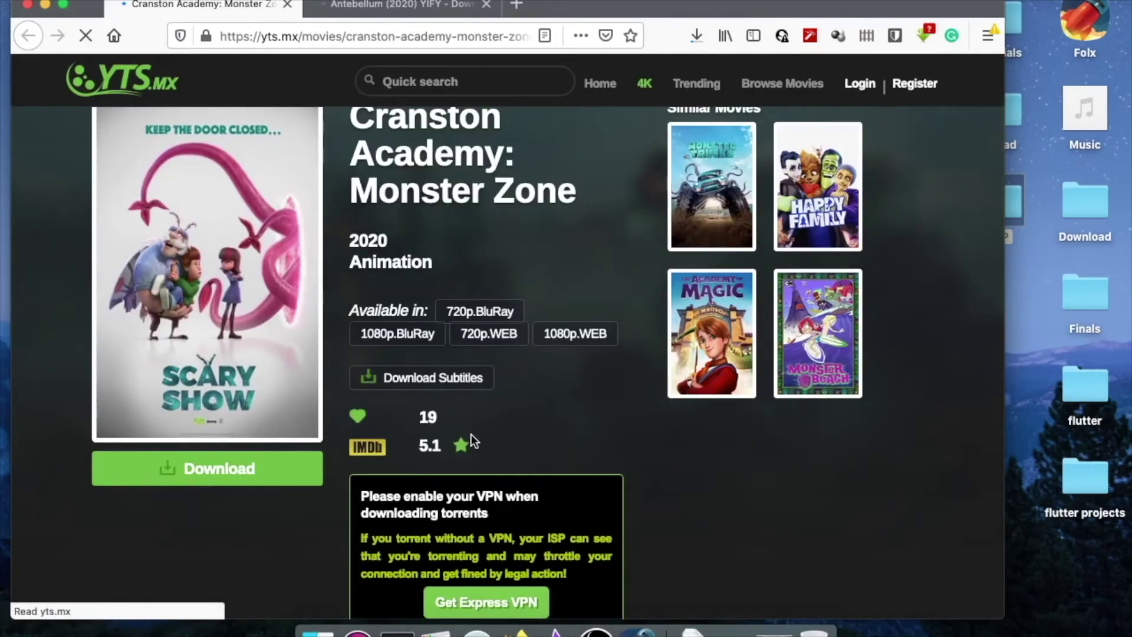
click(486, 340)
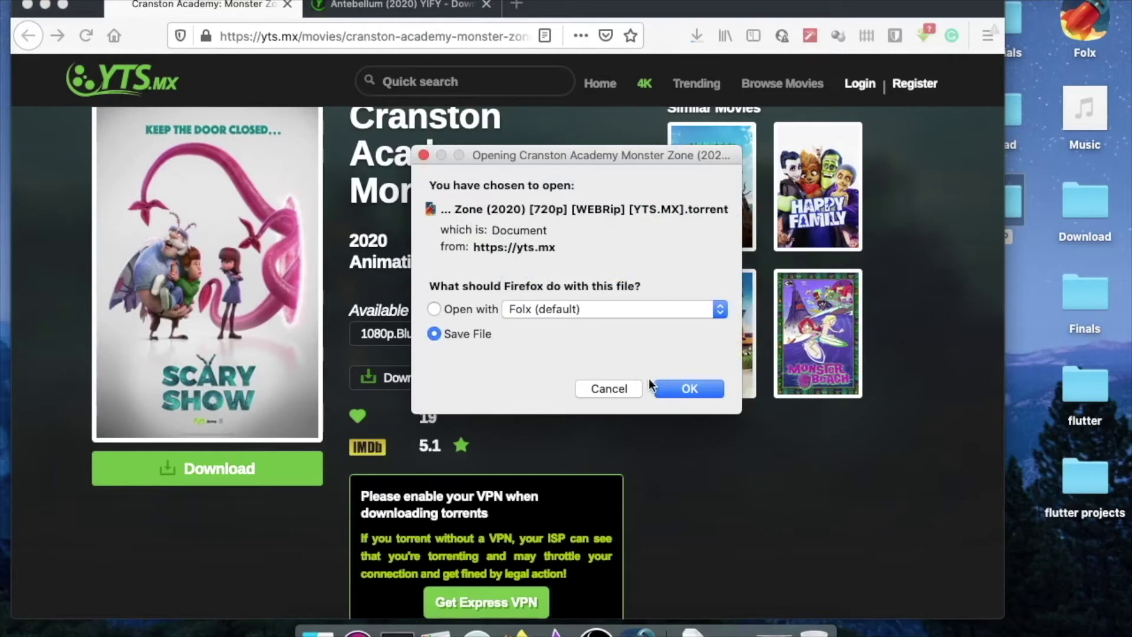
click(680, 392)
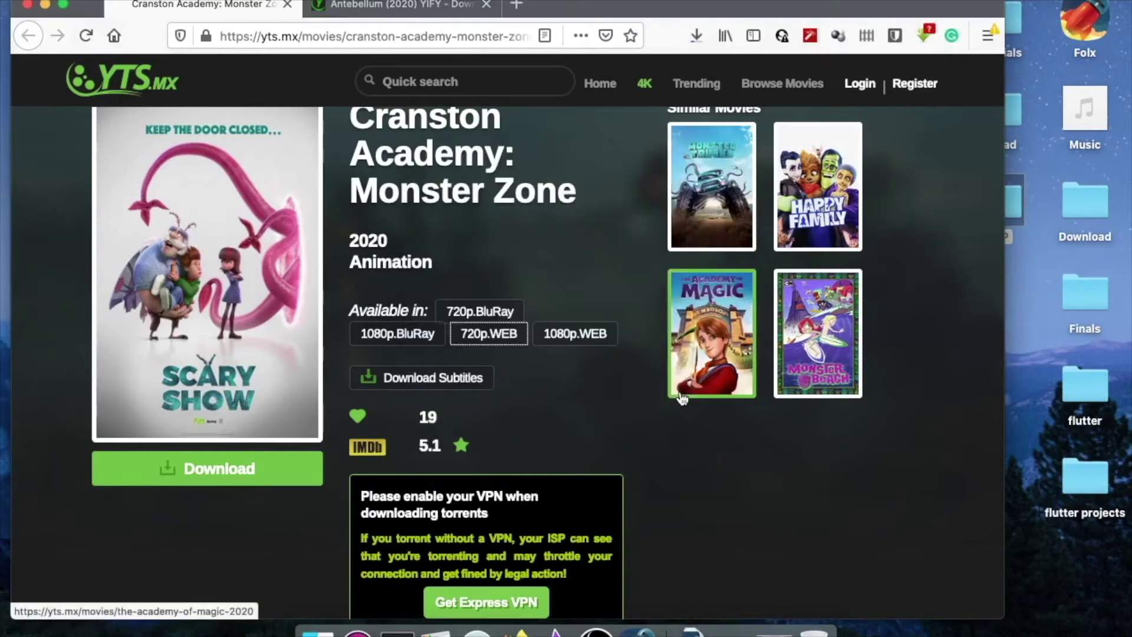
click(287, 4)
Copy the title Antebellum from the movie page and go to 1337x.to.
click(272, 38)
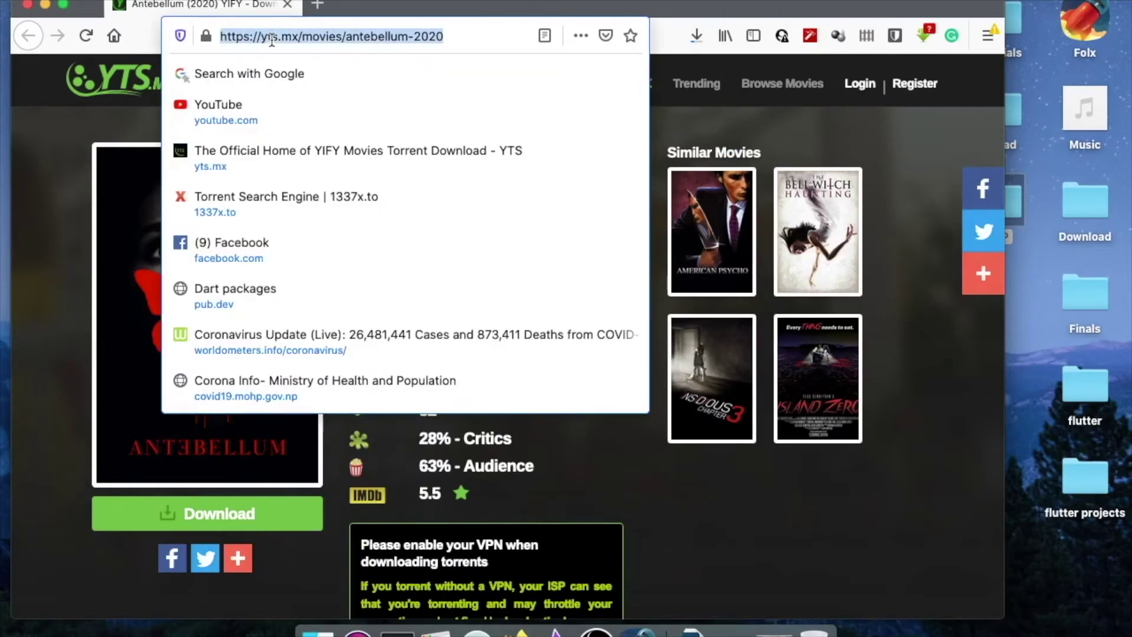
click(77, 160)
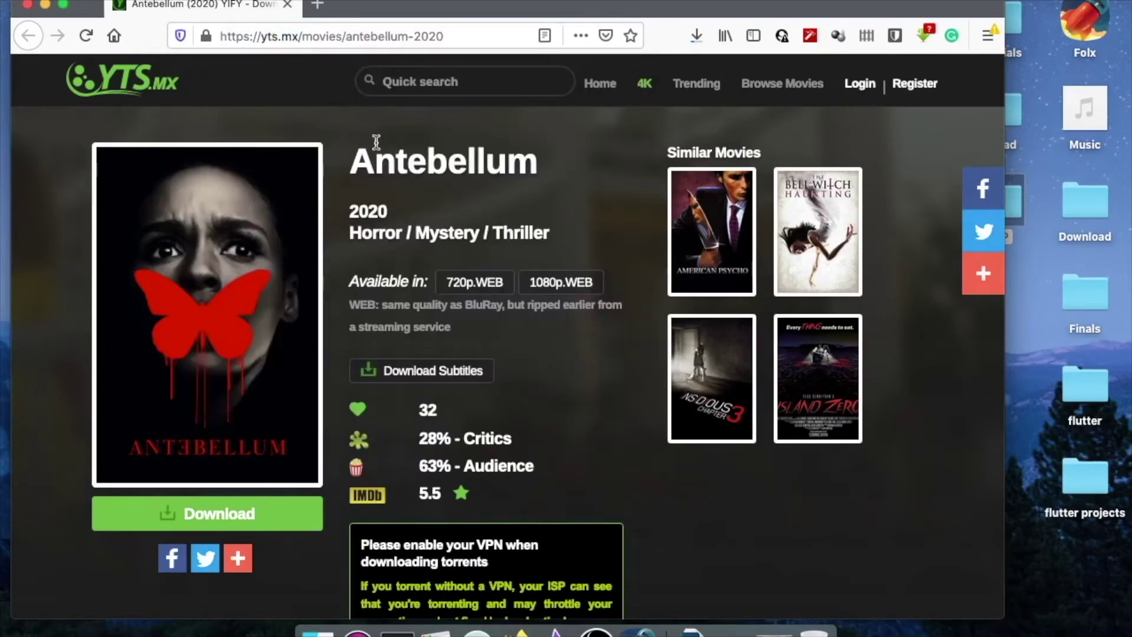
drag(355, 165, 554, 165)
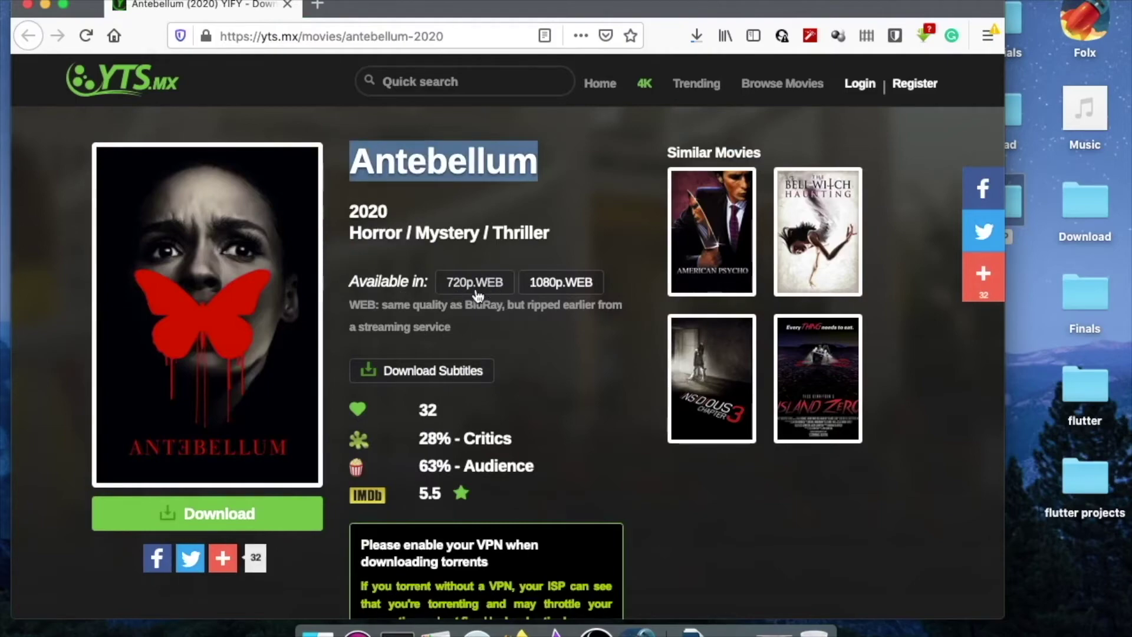
click(248, 37)
text(1)
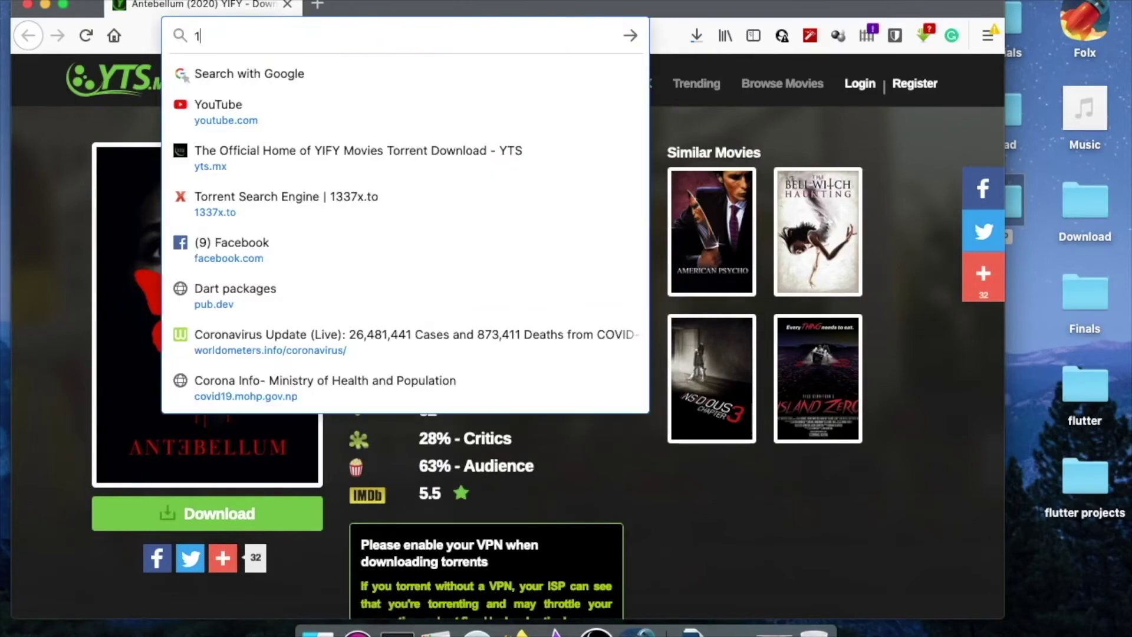
text(337x.to/)
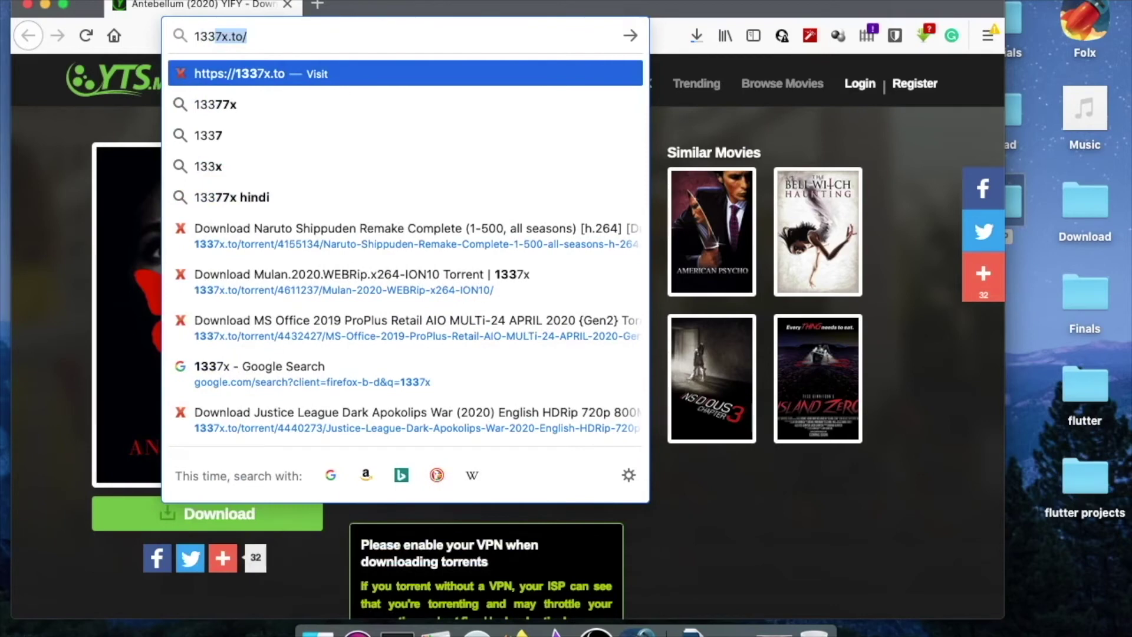
key(Right)
key(Return)
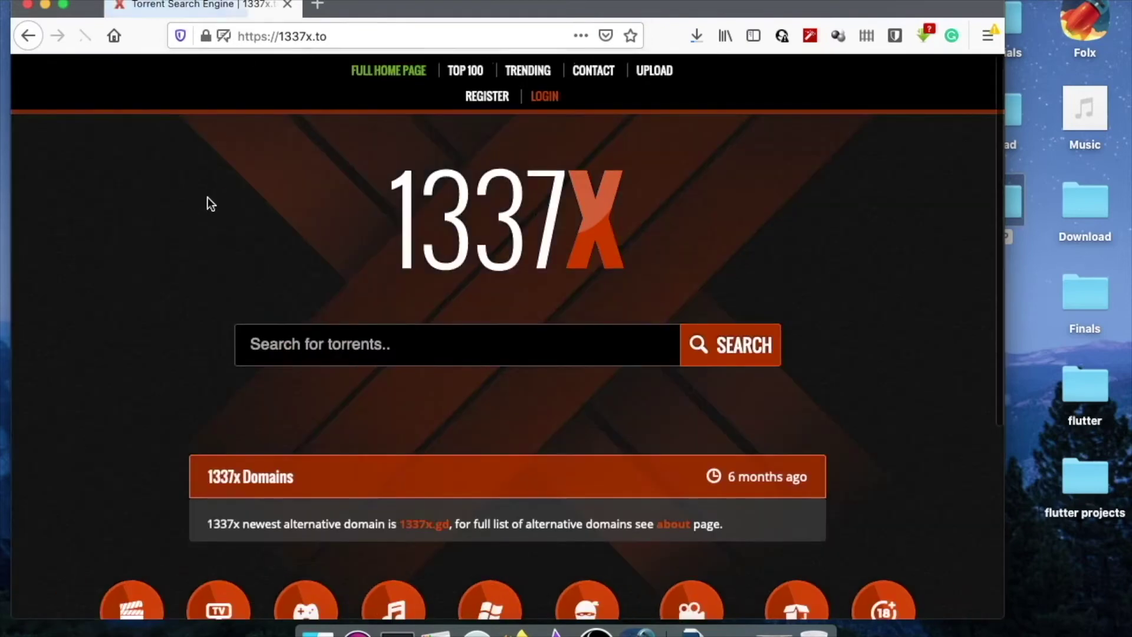
Search 1337x for Antebellum torrents and bring the results list into view.
click(283, 345)
text(Antebellum)
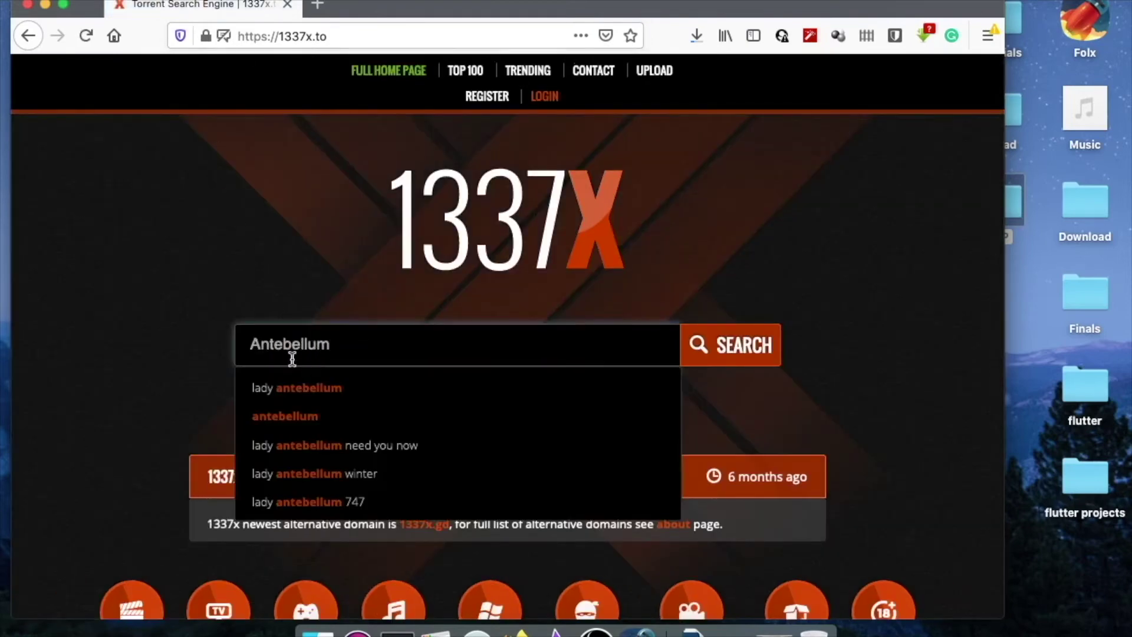
click(712, 356)
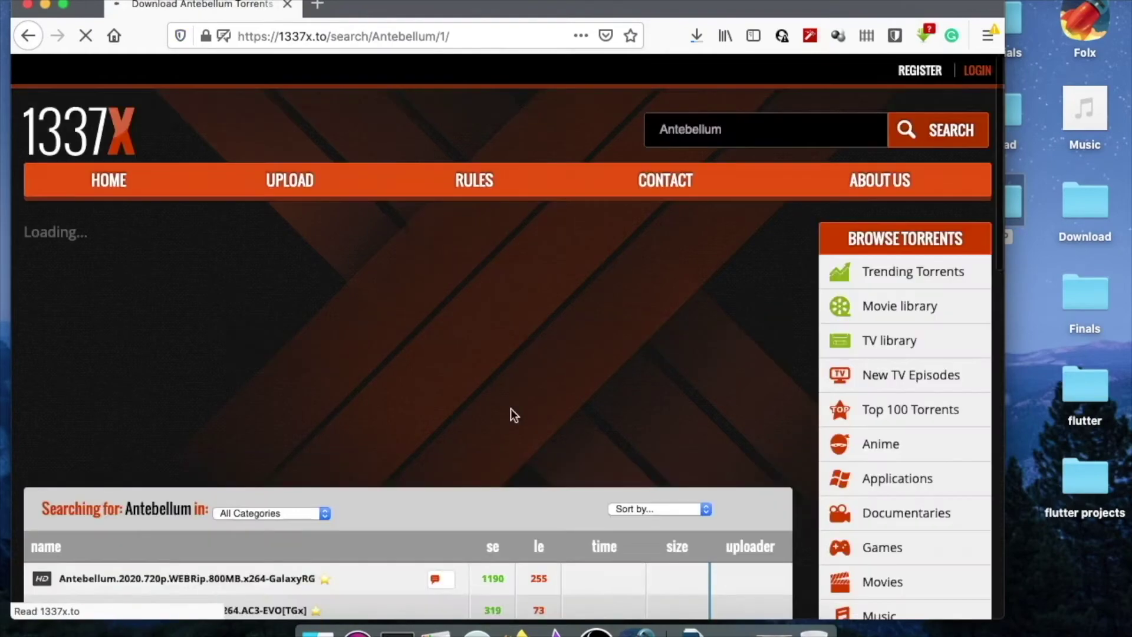
scroll(261, 392, down, 6)
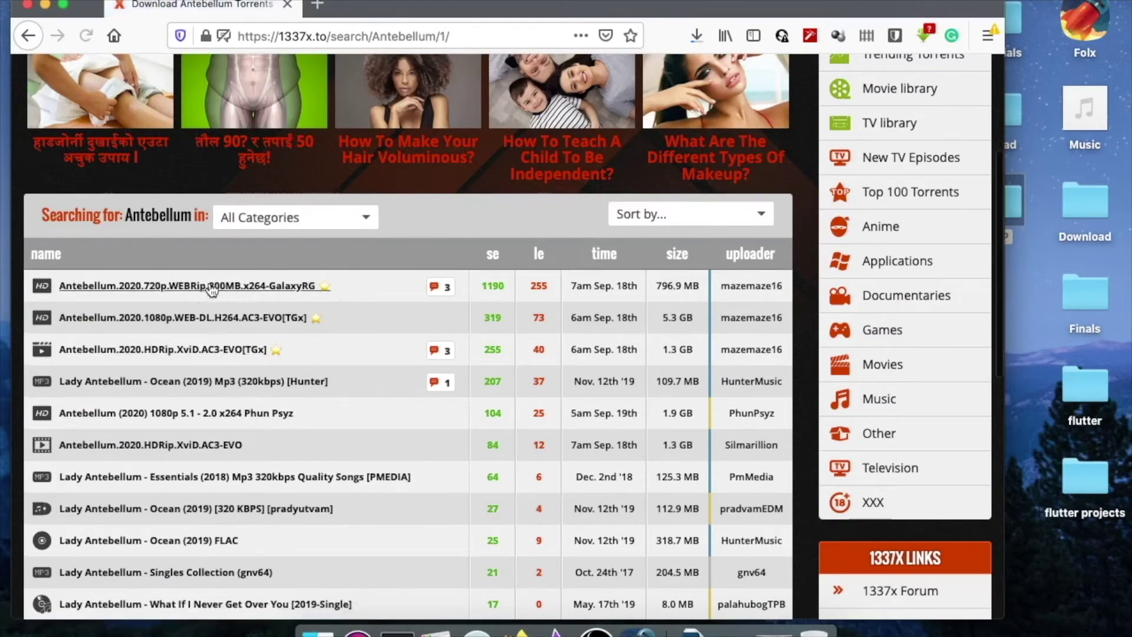
Copy the magnet link of the Antebellum.2020.720p.WEBRip.800MB.x264-GalaxyRG torrent from its page and close the browser window.
click(254, 287)
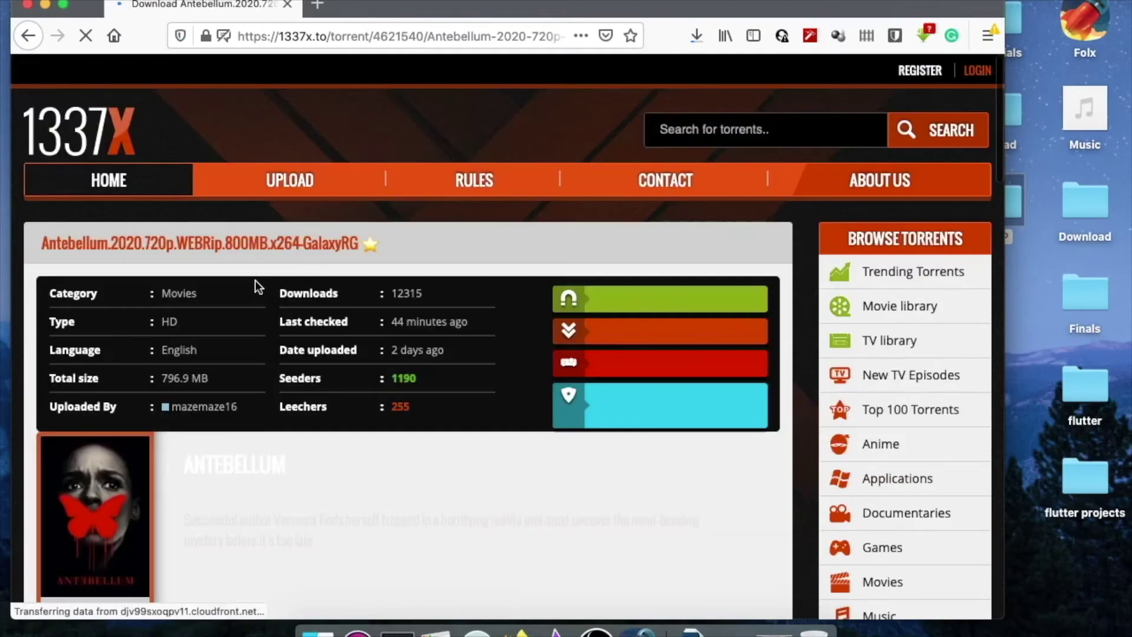
scroll(358, 389, down, 3)
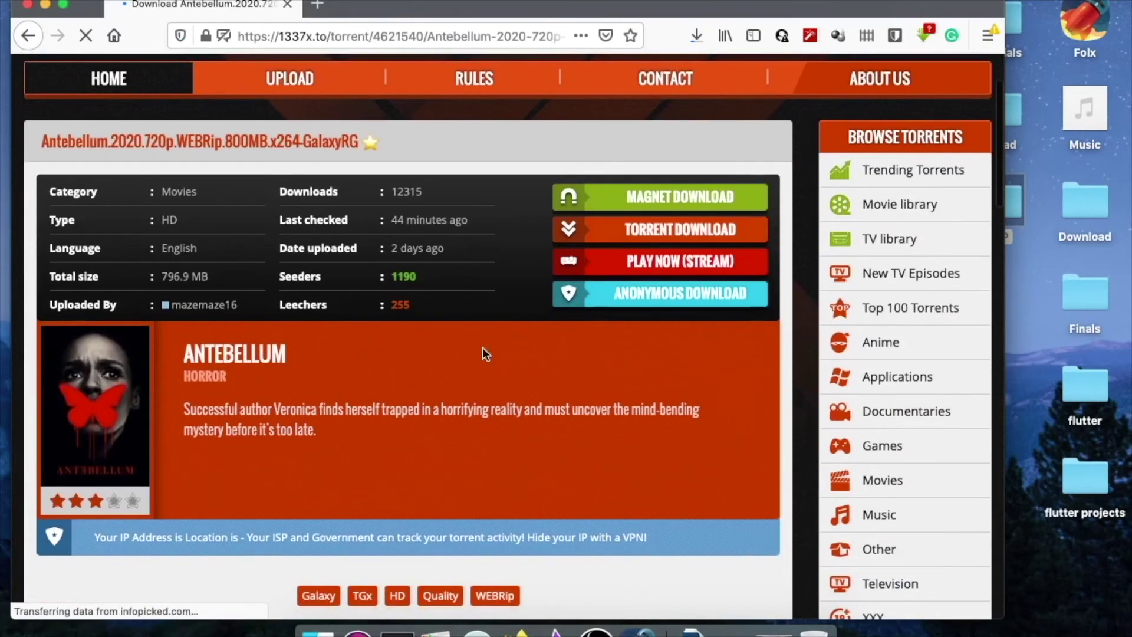
right_click(623, 198)
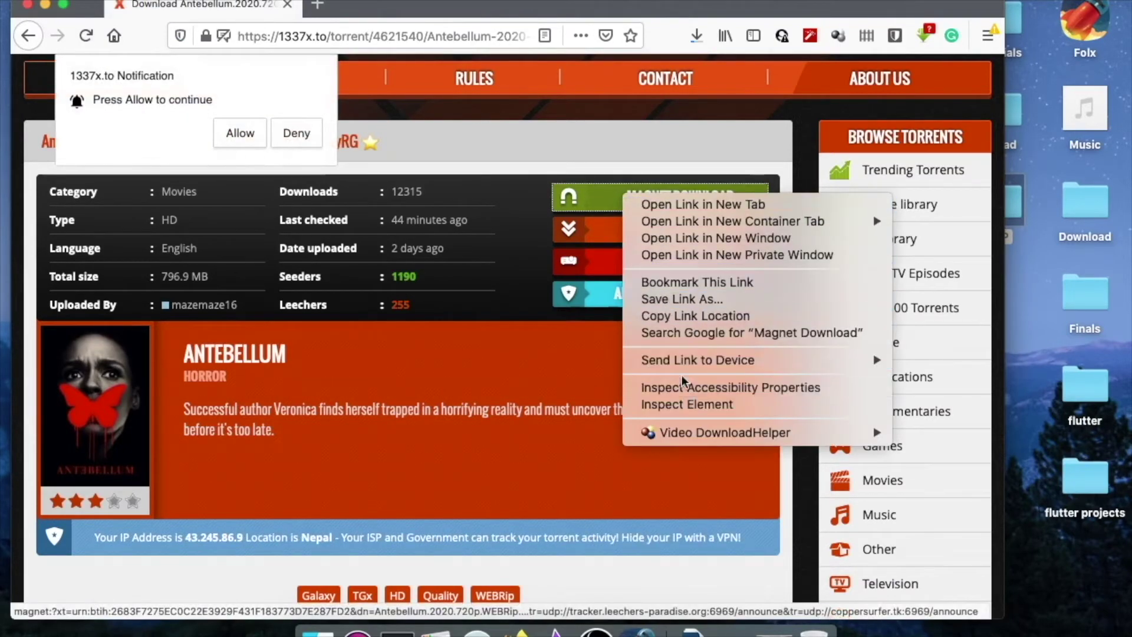
click(701, 317)
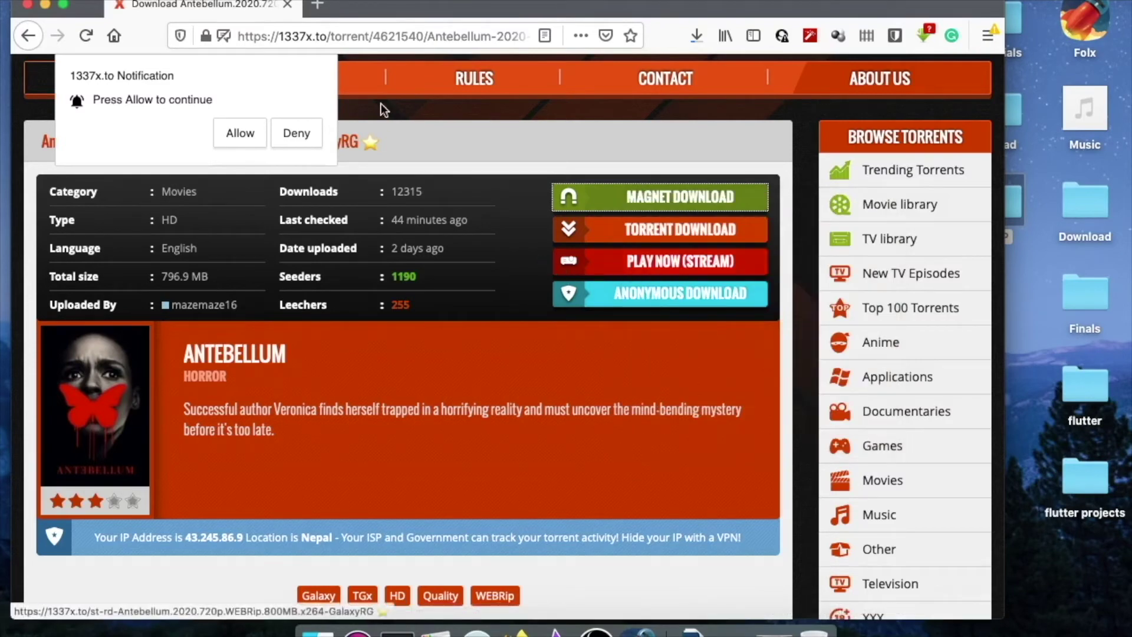
click(28, 5)
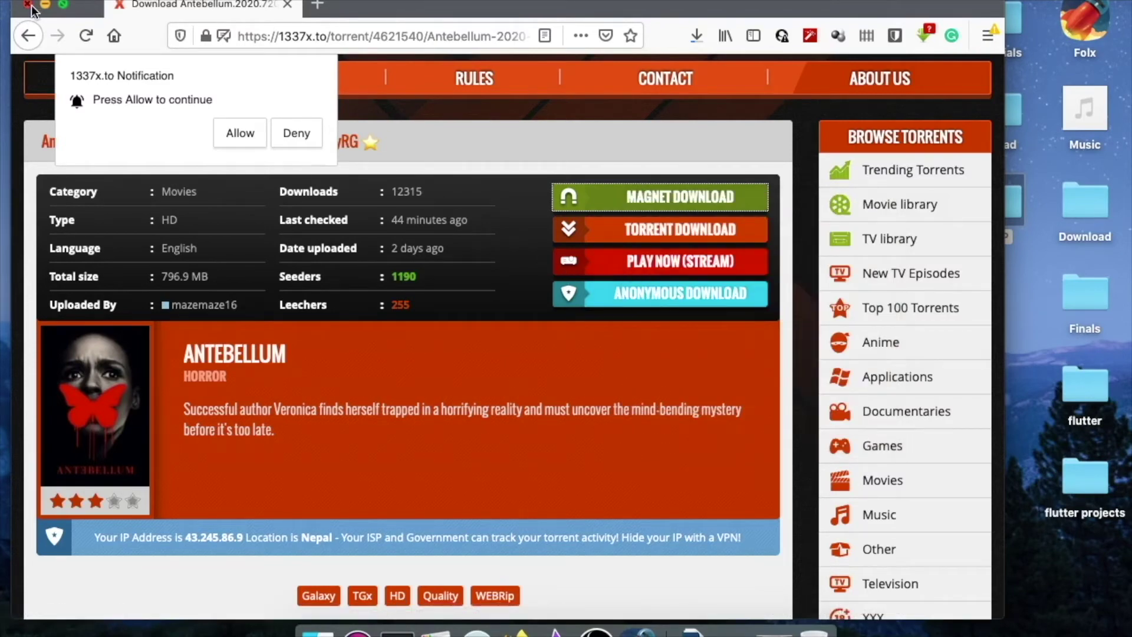
click(23, 2)
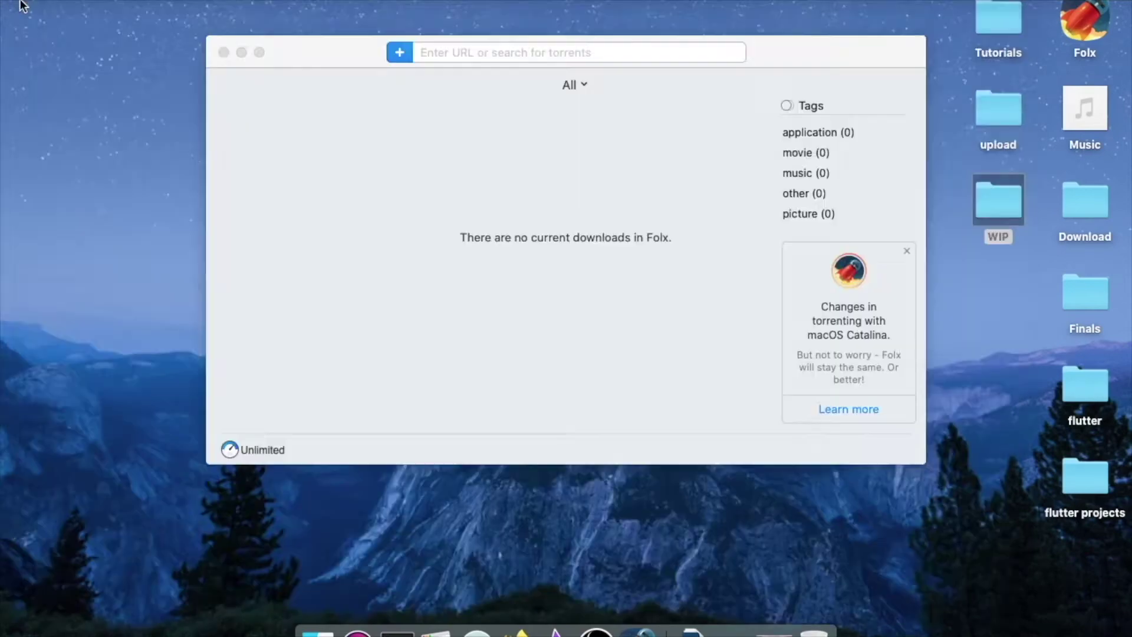
Add a torrent download in Folx from the copied Antebellum magnet link, saving automatically and starting immediately.
click(399, 53)
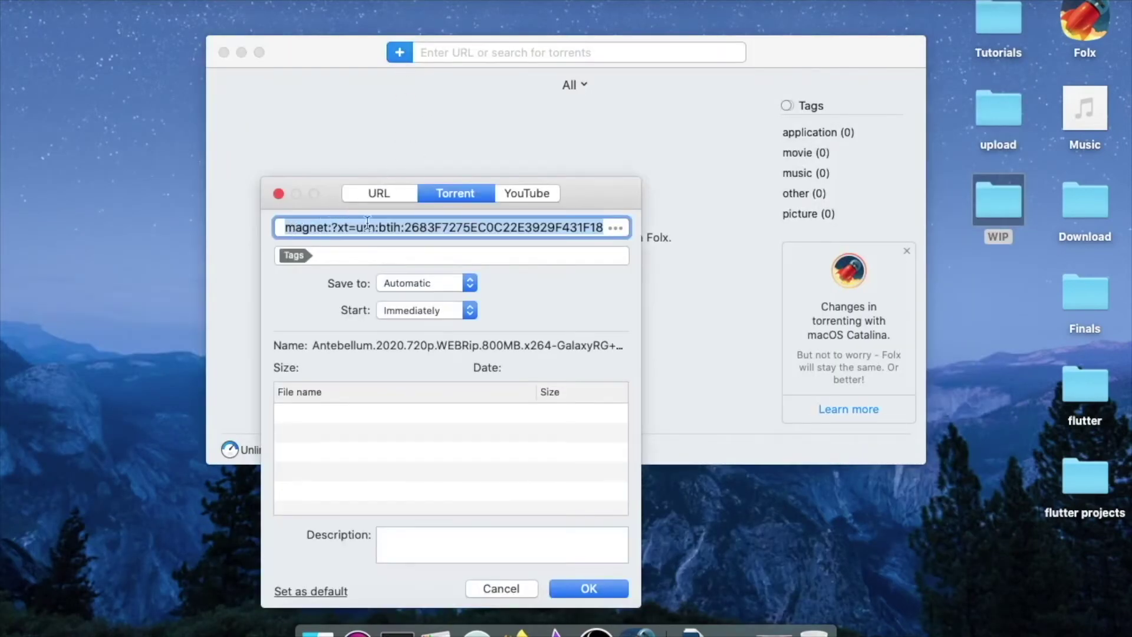
click(457, 226)
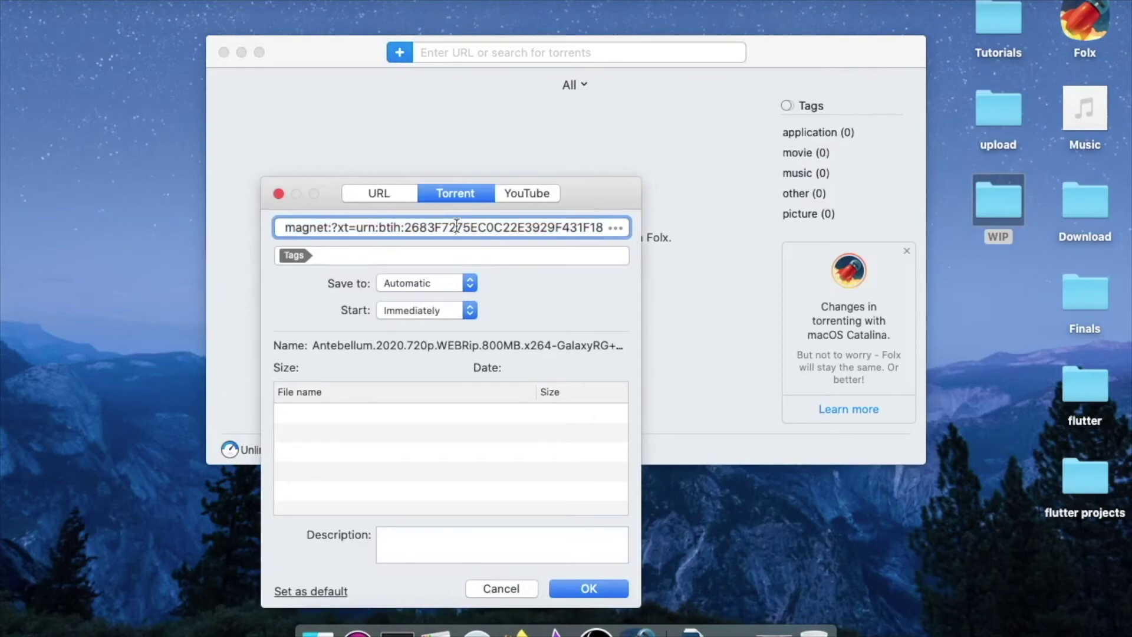
key(super+a)
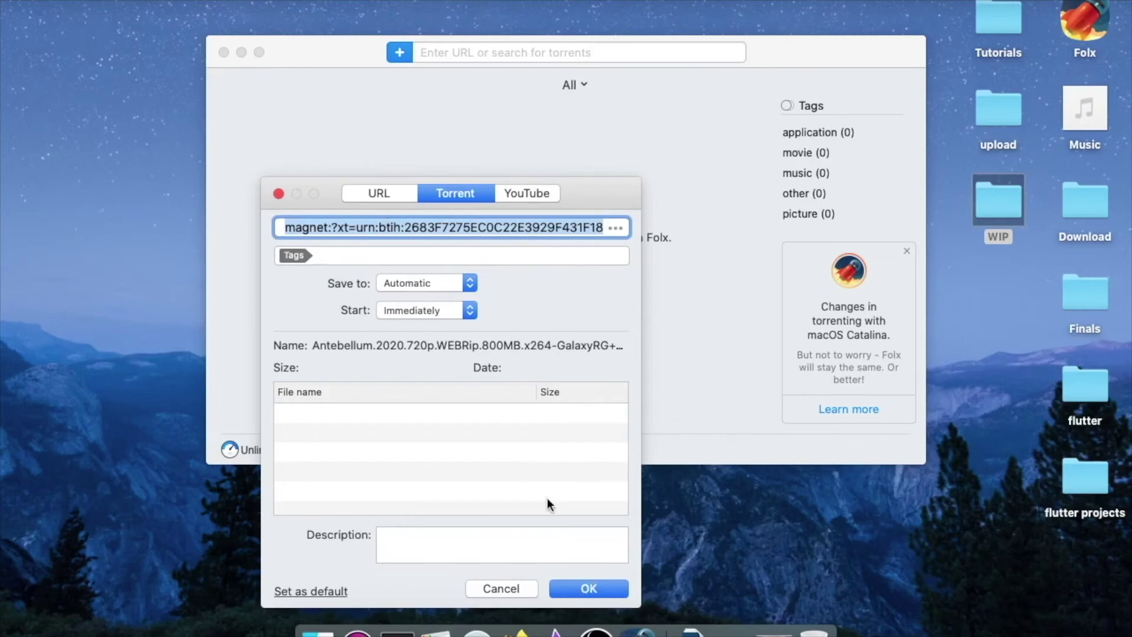
click(574, 587)
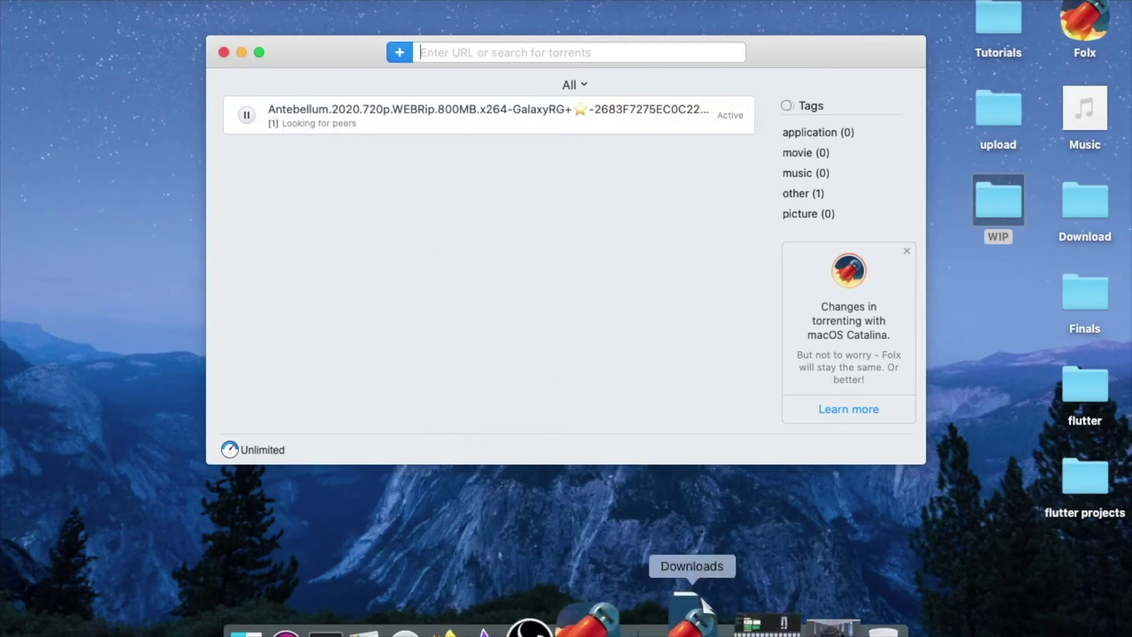
Show the contents of the Downloads folder in a Finder window.
right_click(704, 603)
click(719, 606)
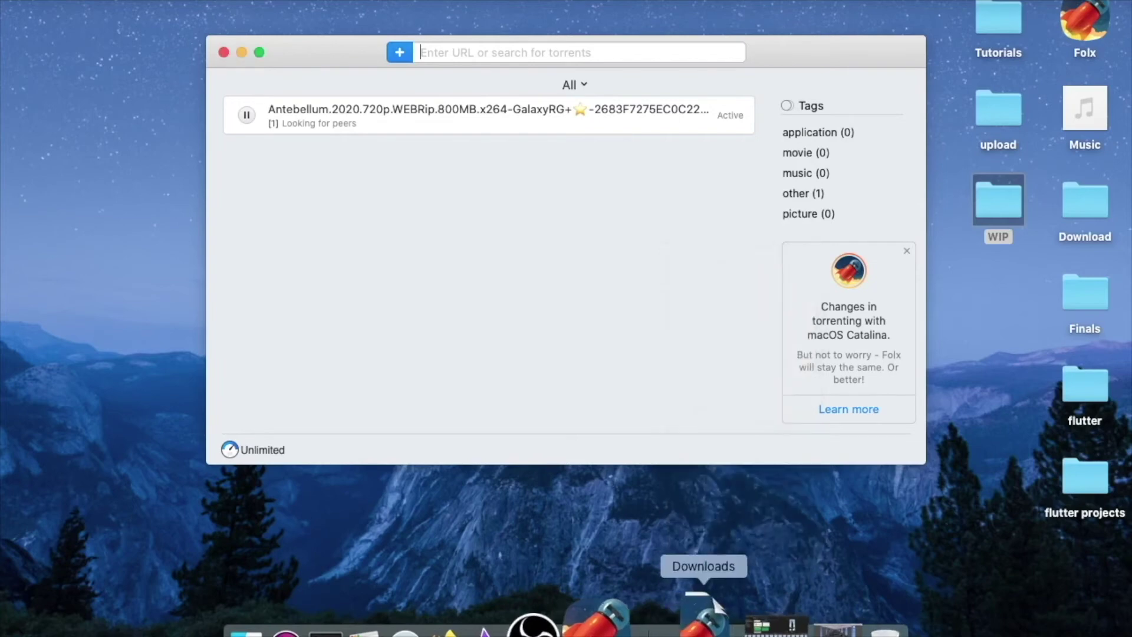
click(713, 611)
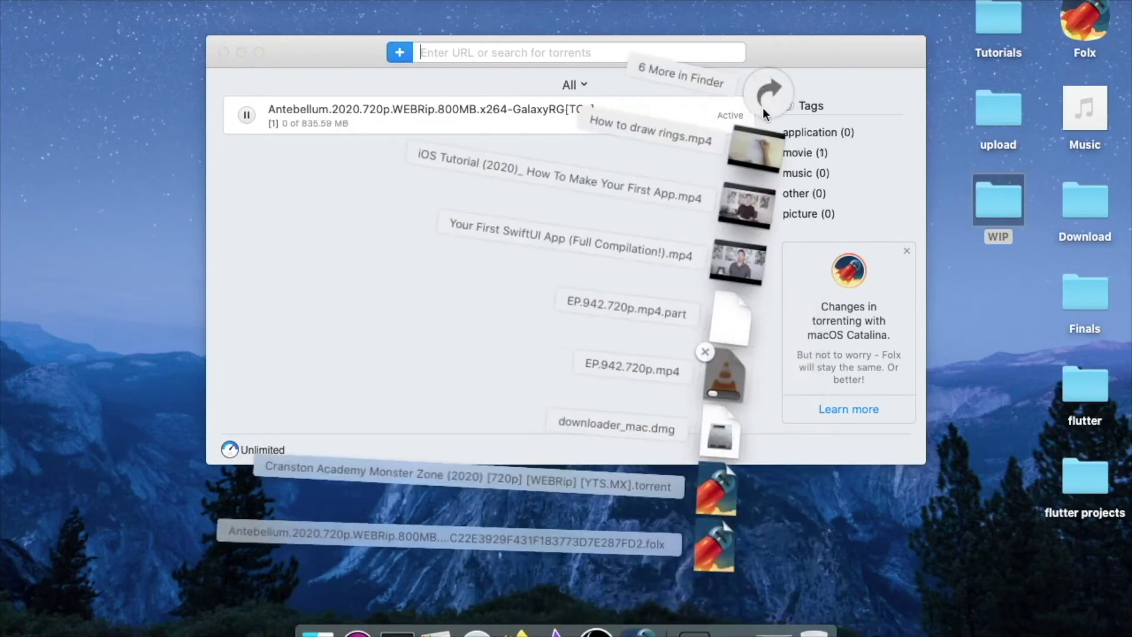
click(763, 108)
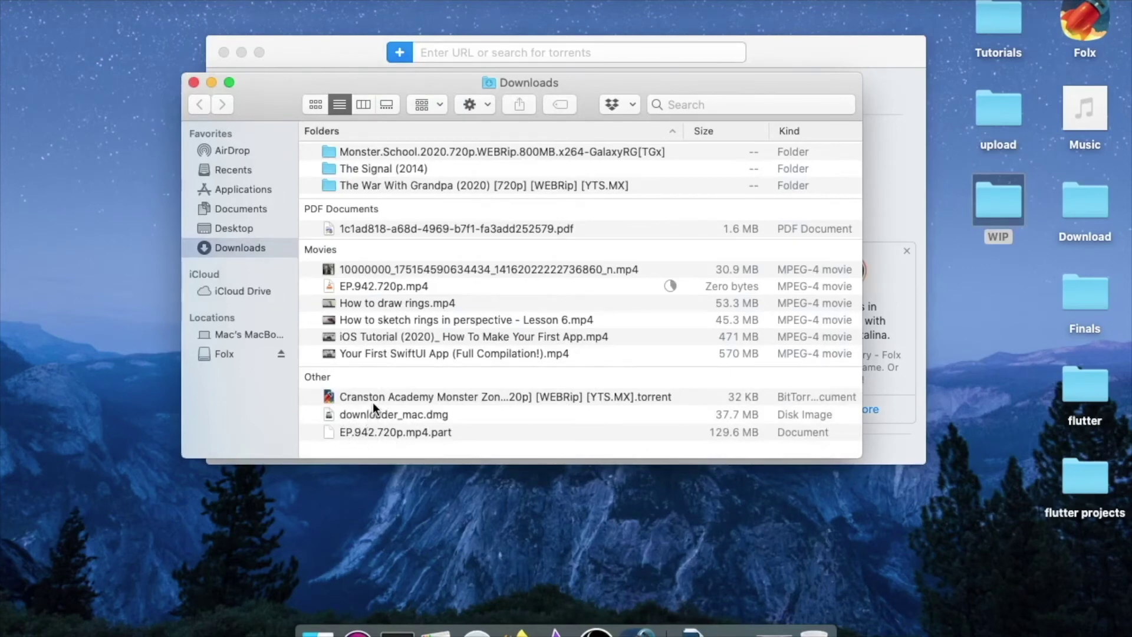
Open the Cranston Academy Monster Zone .torrent file in Folx, start its download immediately, and check both downloads' progress.
click(345, 396)
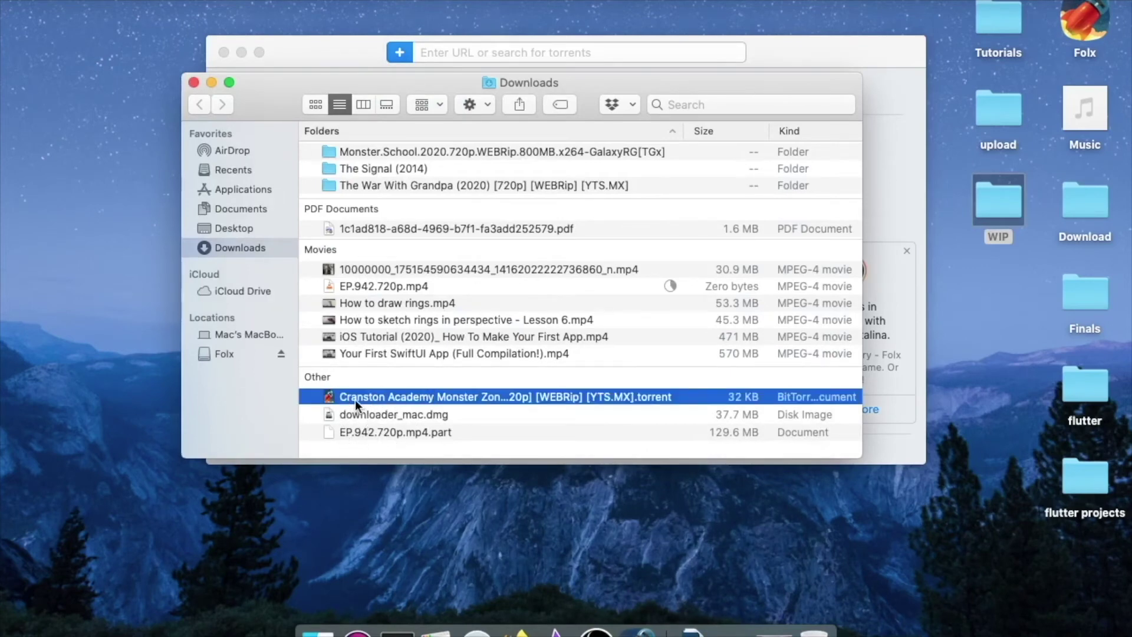
click(369, 400)
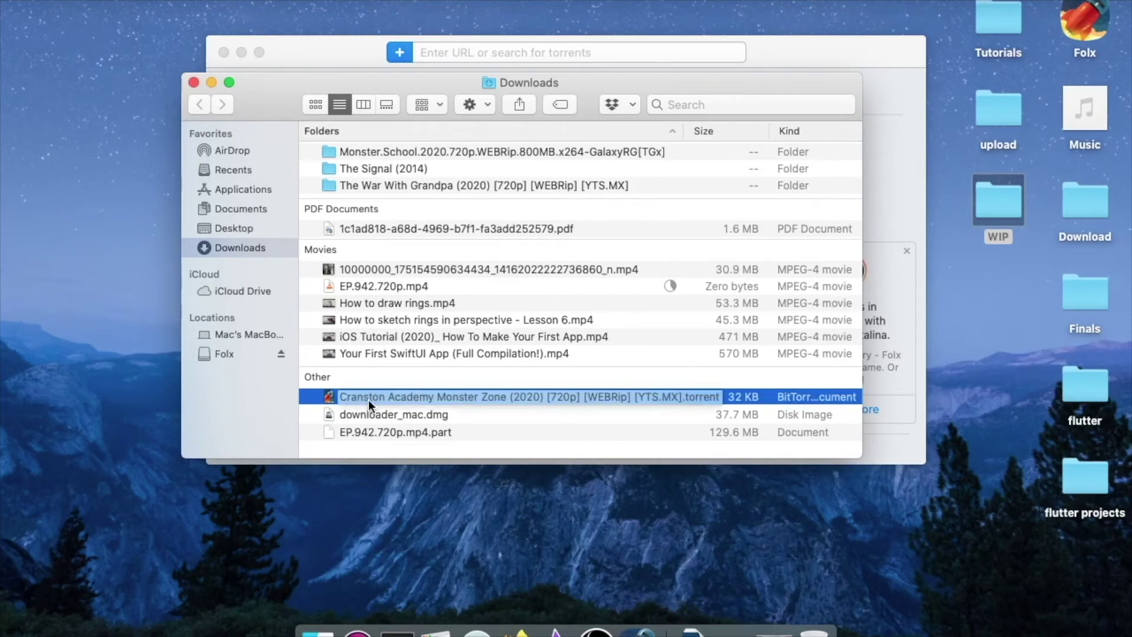
double_click(369, 400)
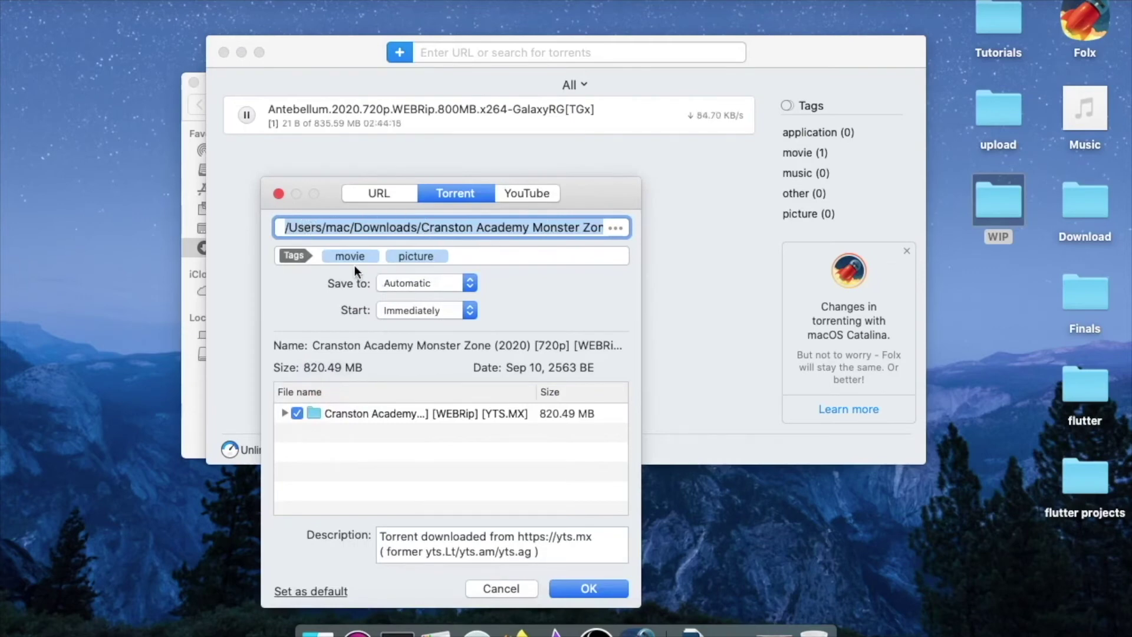
click(590, 586)
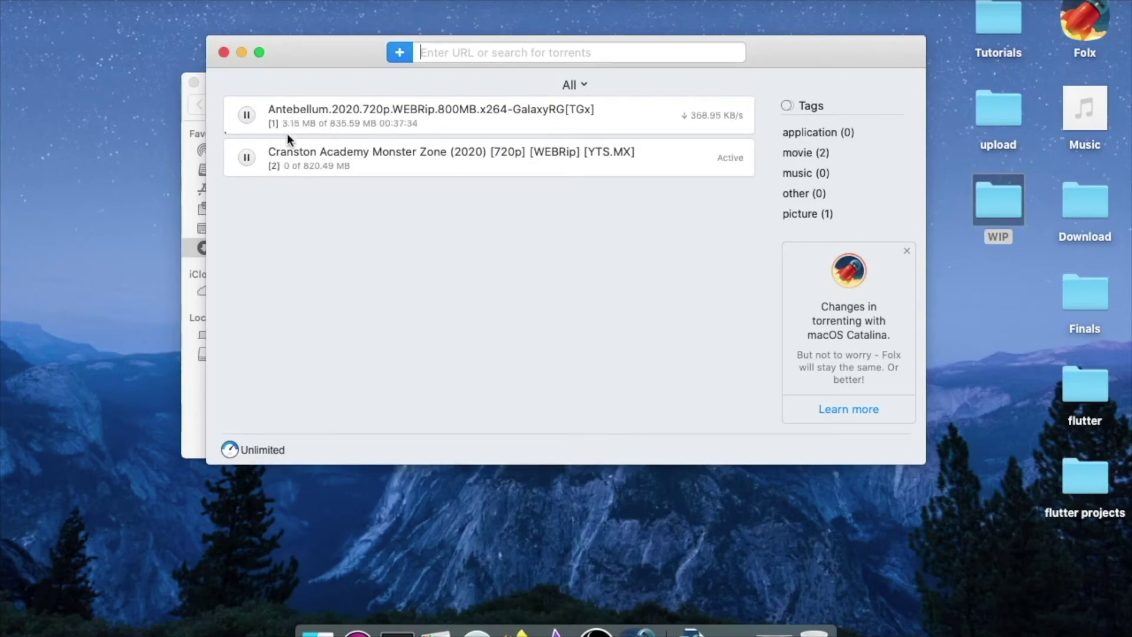
click(372, 125)
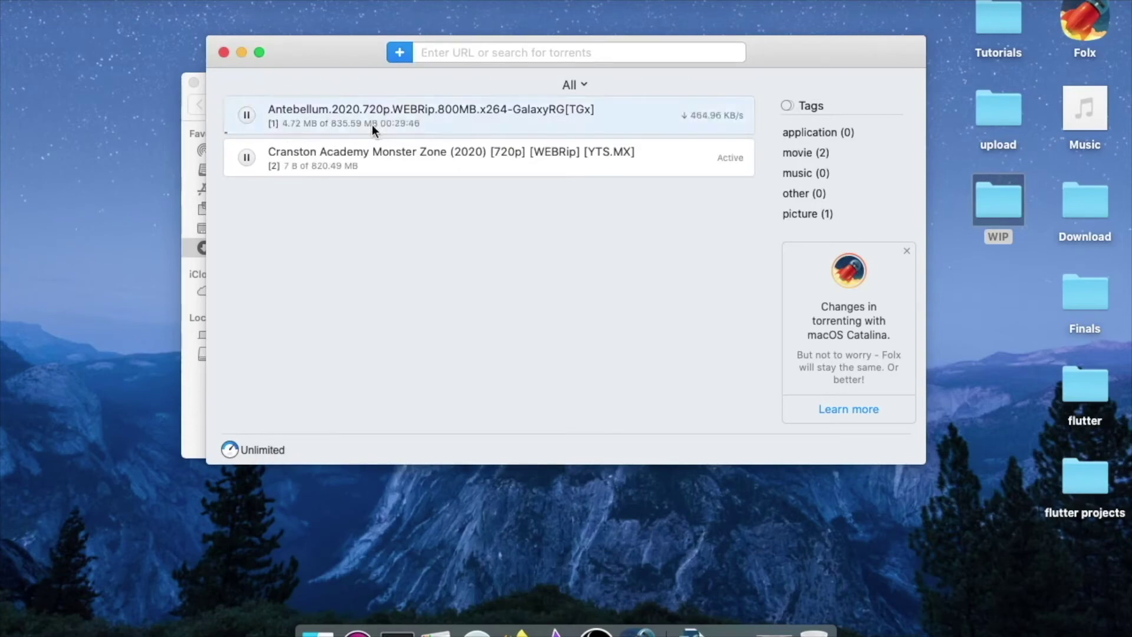
click(331, 163)
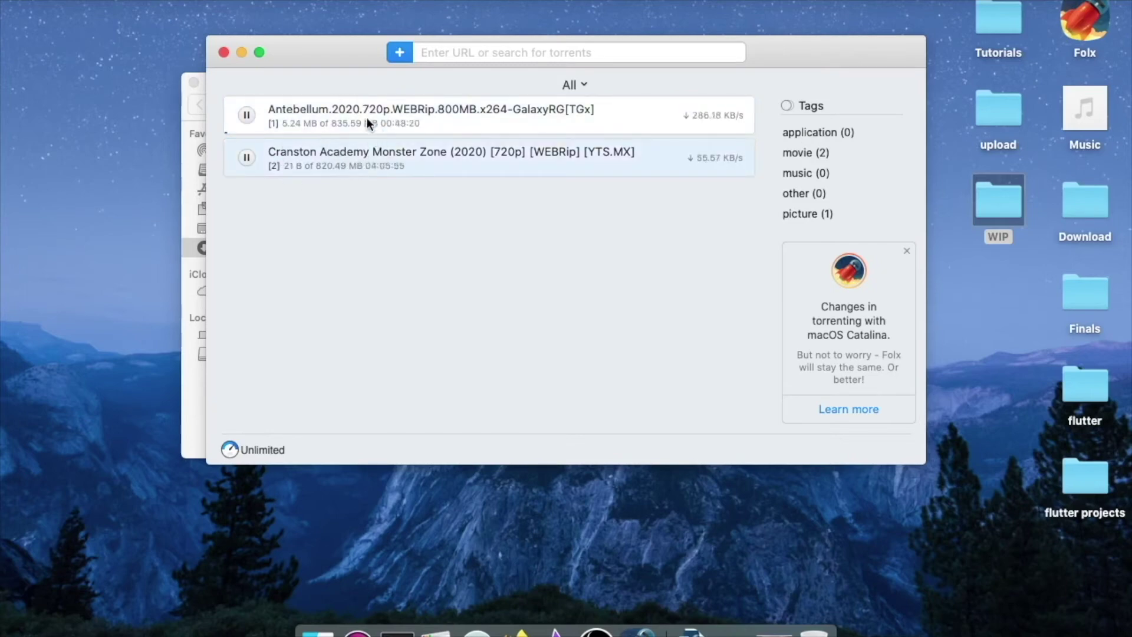
Show the Antebellum download in Finder, inspect the files inside the Cranston Academy and Antebellum folders, and close the Finder window.
right_click(457, 124)
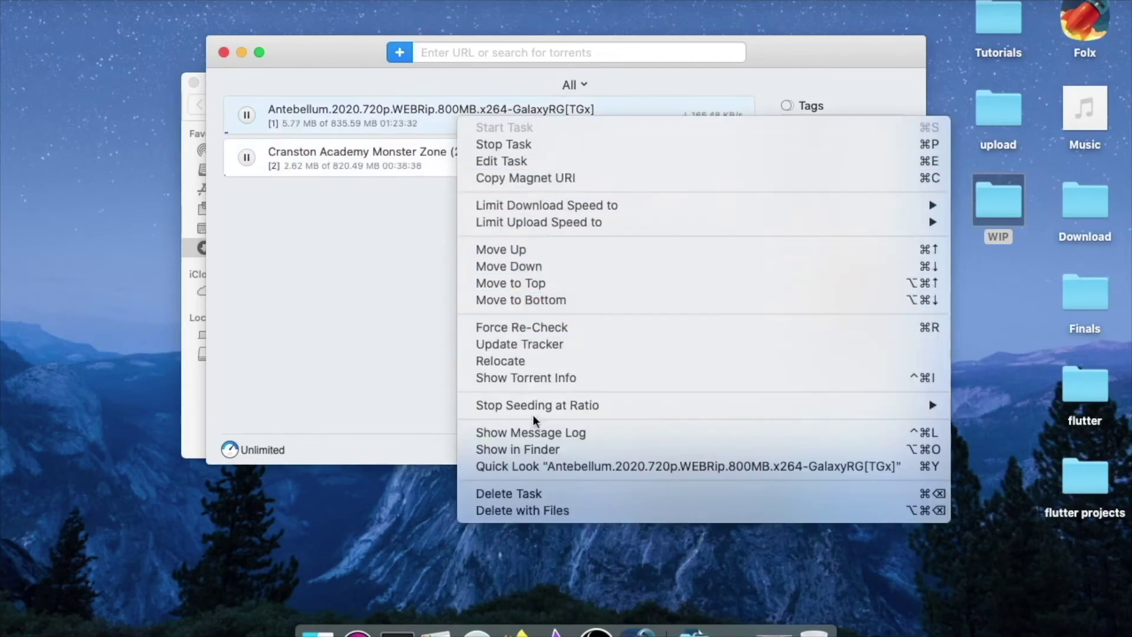
click(541, 452)
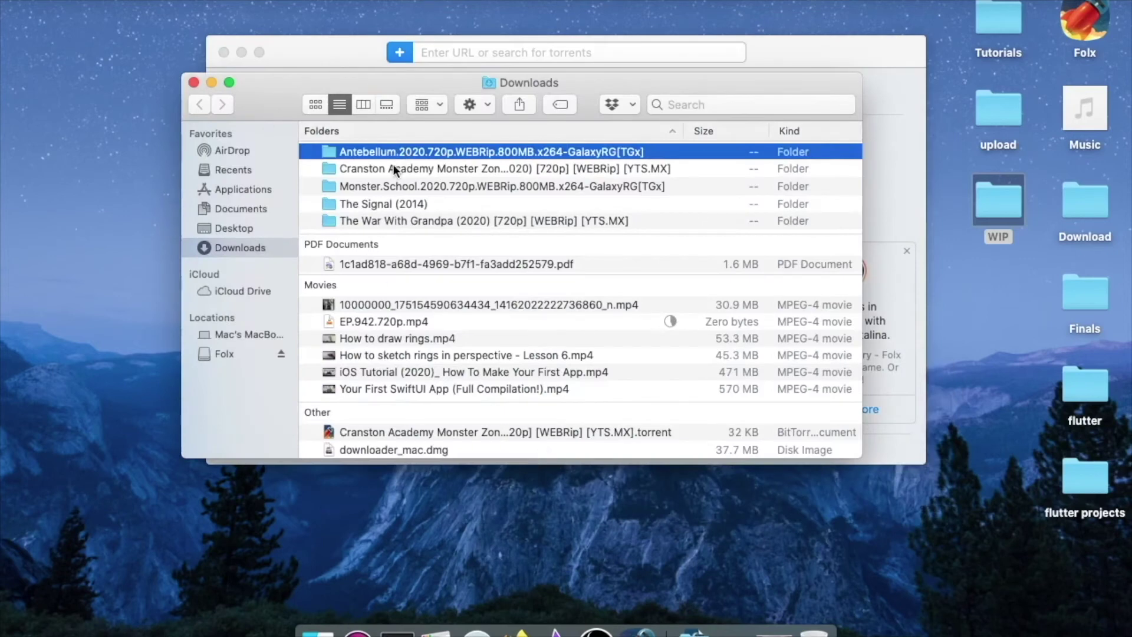
click(389, 168)
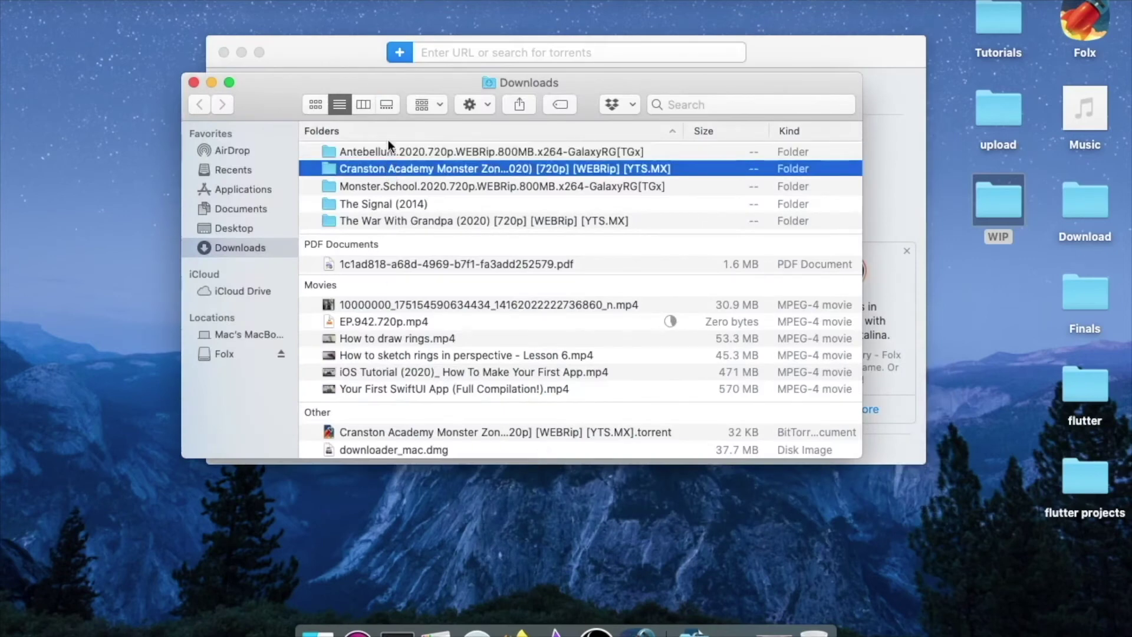
double_click(384, 168)
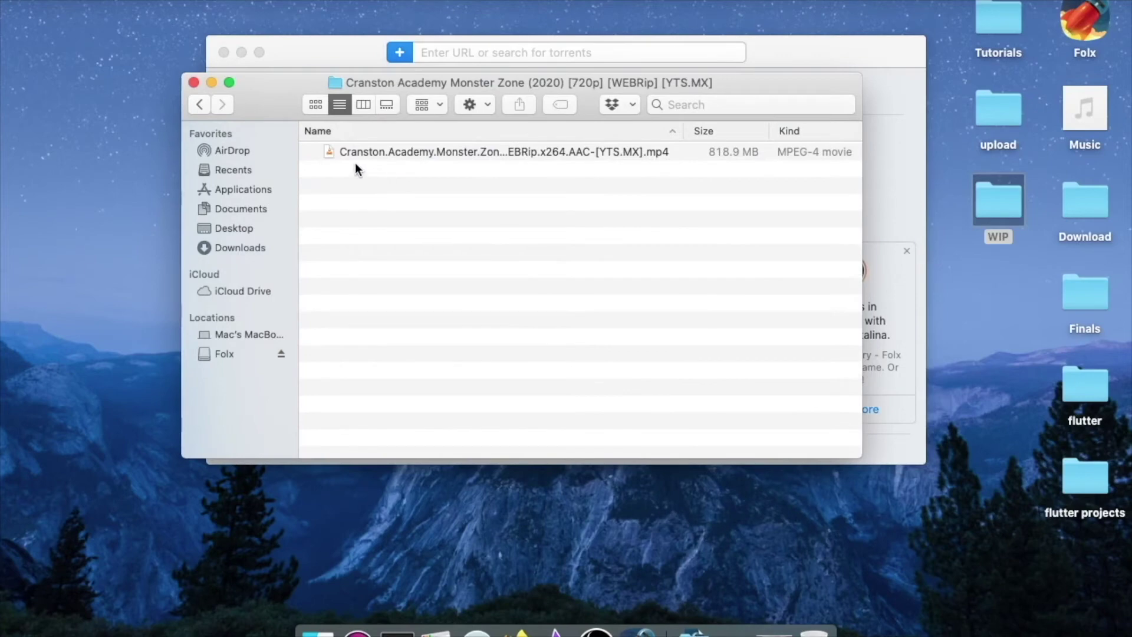
click(200, 105)
double_click(401, 152)
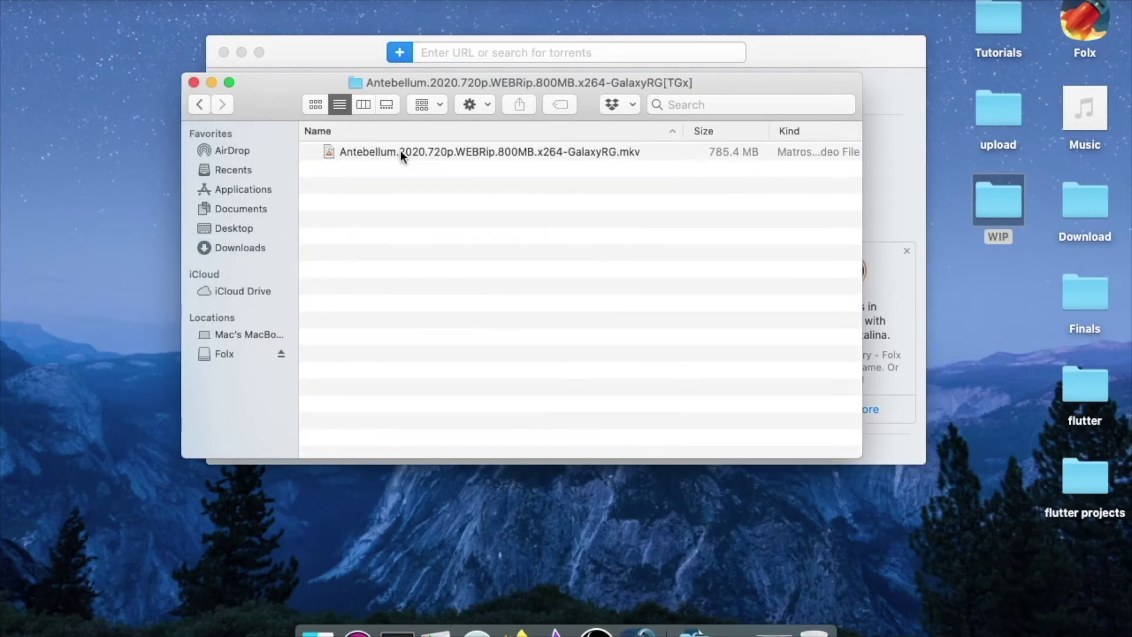
click(203, 100)
click(194, 82)
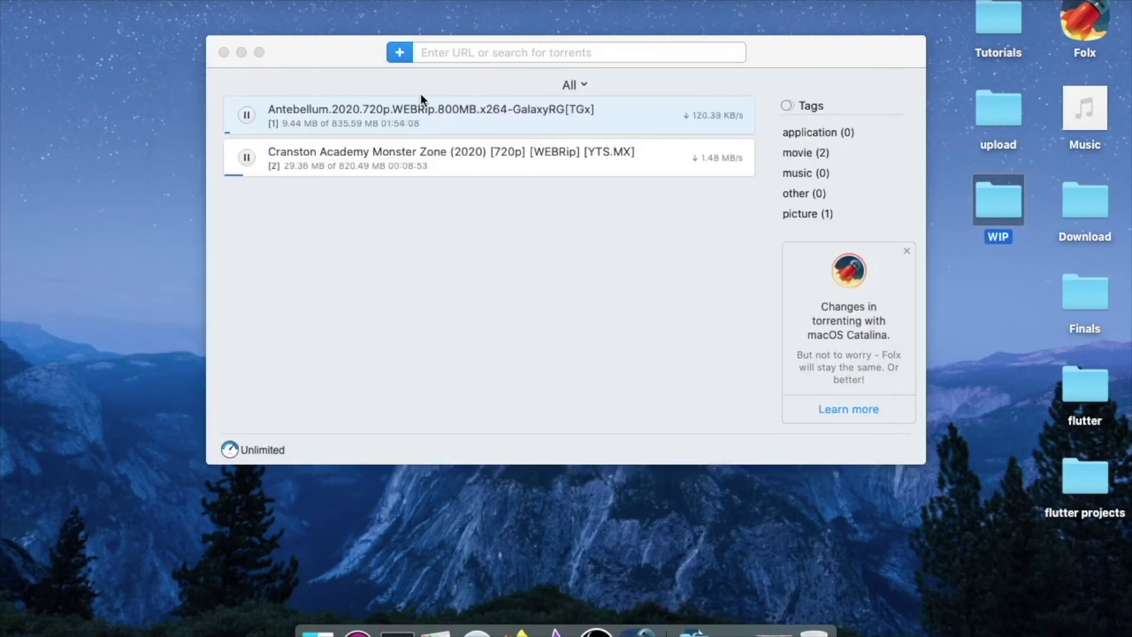
Start a new torrent task in Folx and load the Cranston Academy Monster Zone .torrent file from the Downloads folder.
click(400, 52)
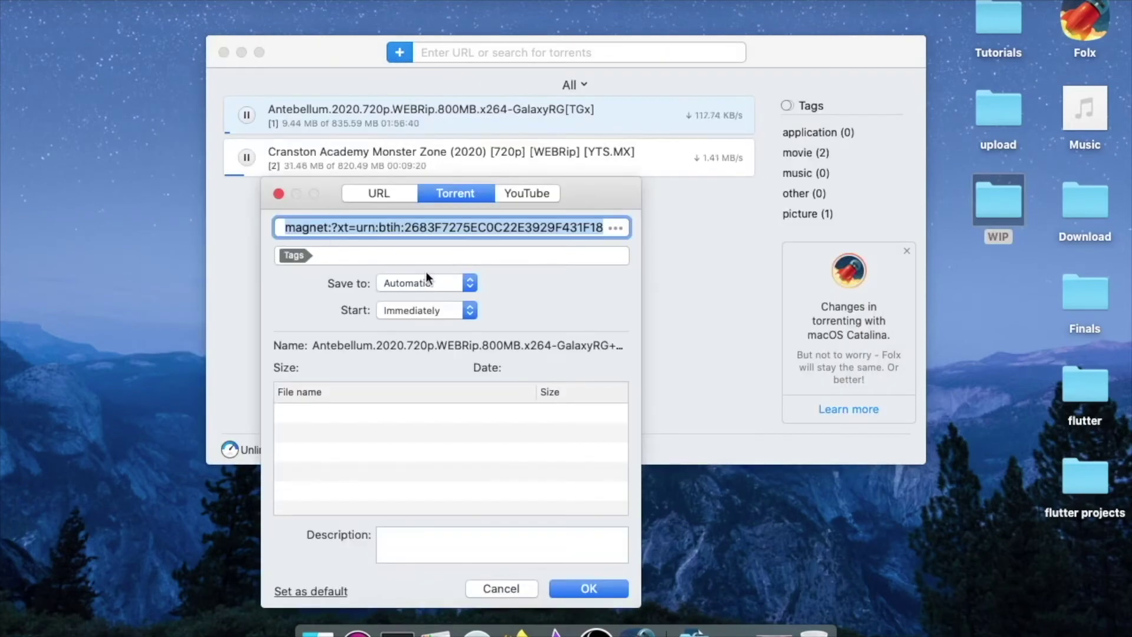
click(473, 227)
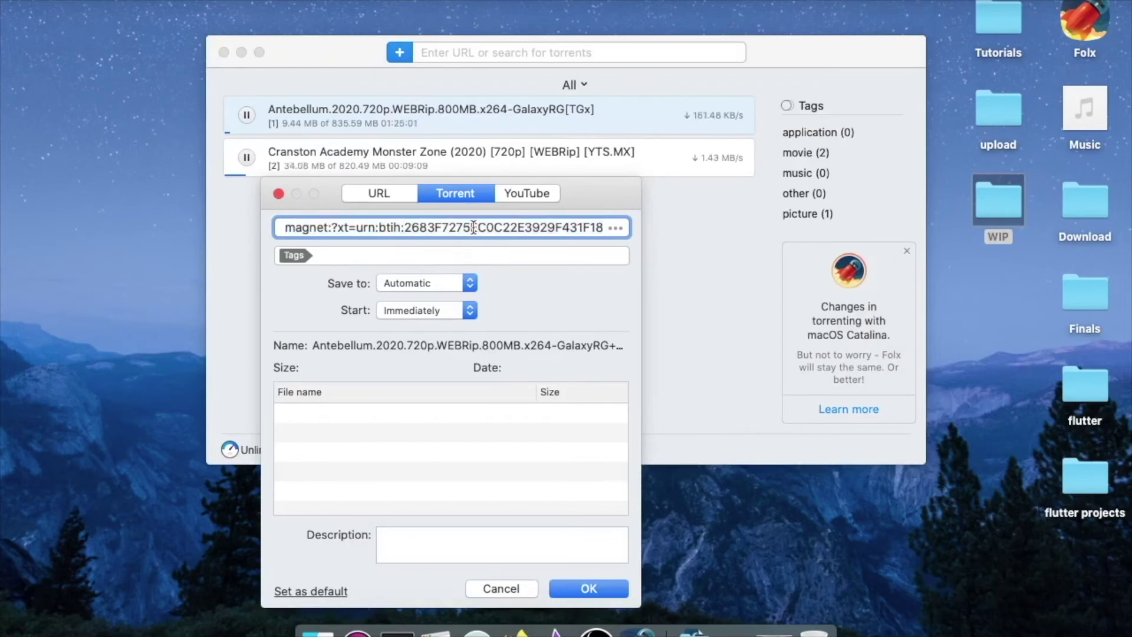
click(615, 228)
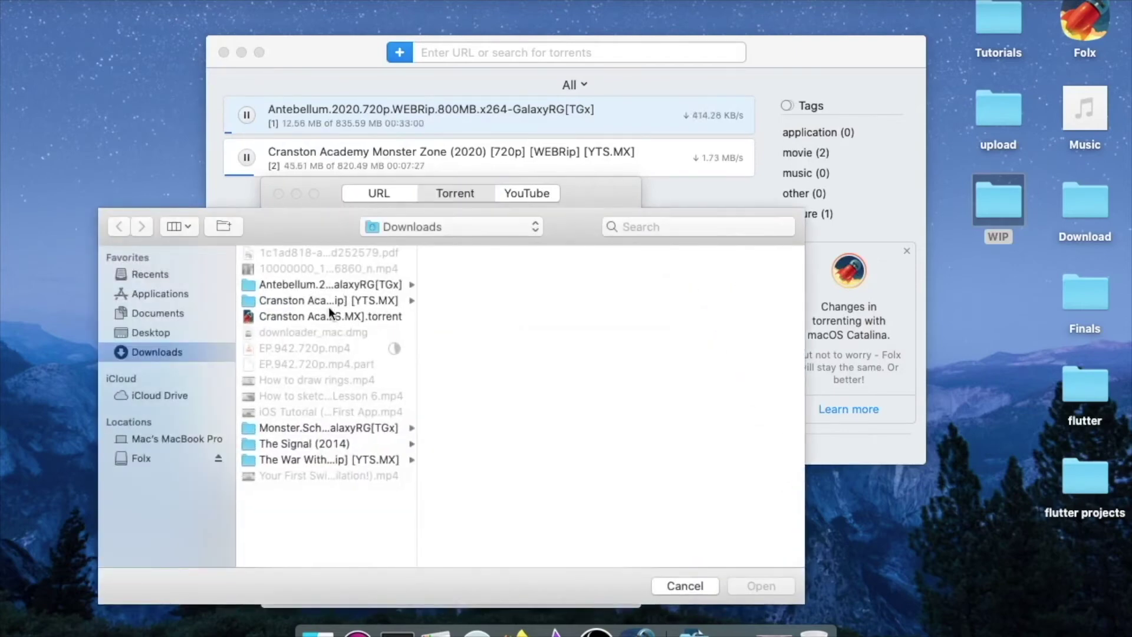
click(286, 316)
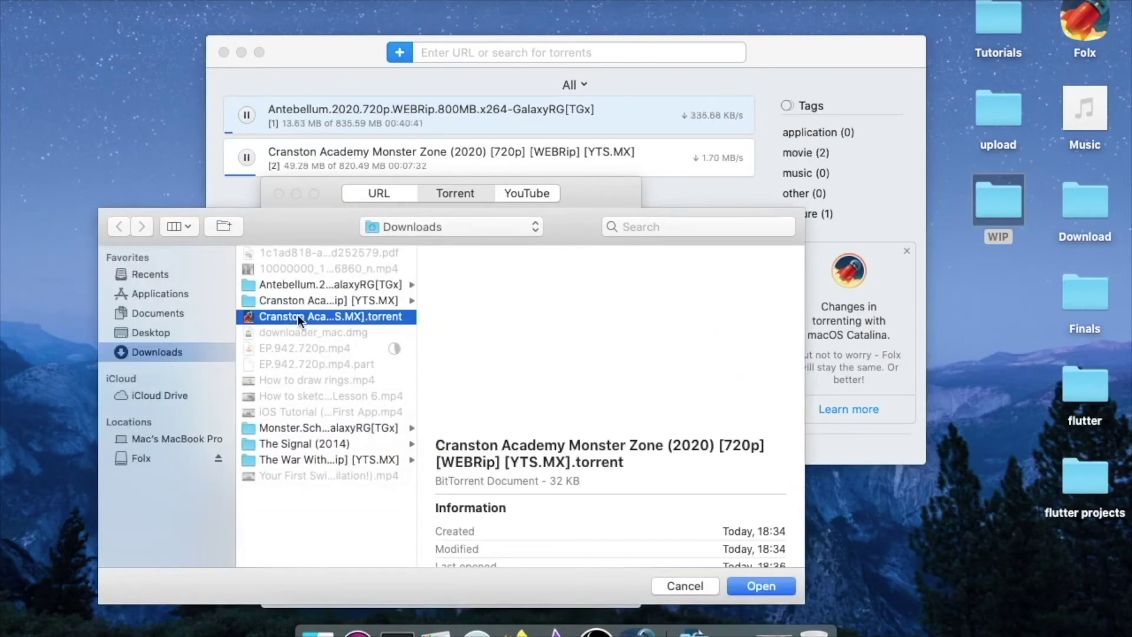
click(755, 585)
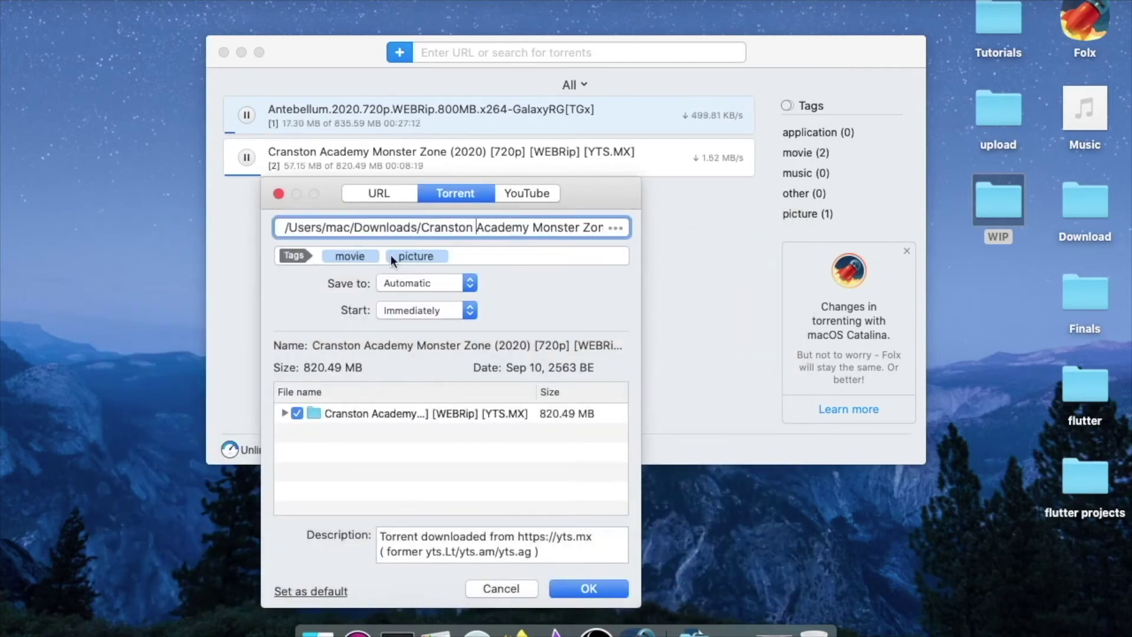
Try the Scheduled start option for the torrent task, continue in free mode, and set the start back to Immediately.
click(470, 284)
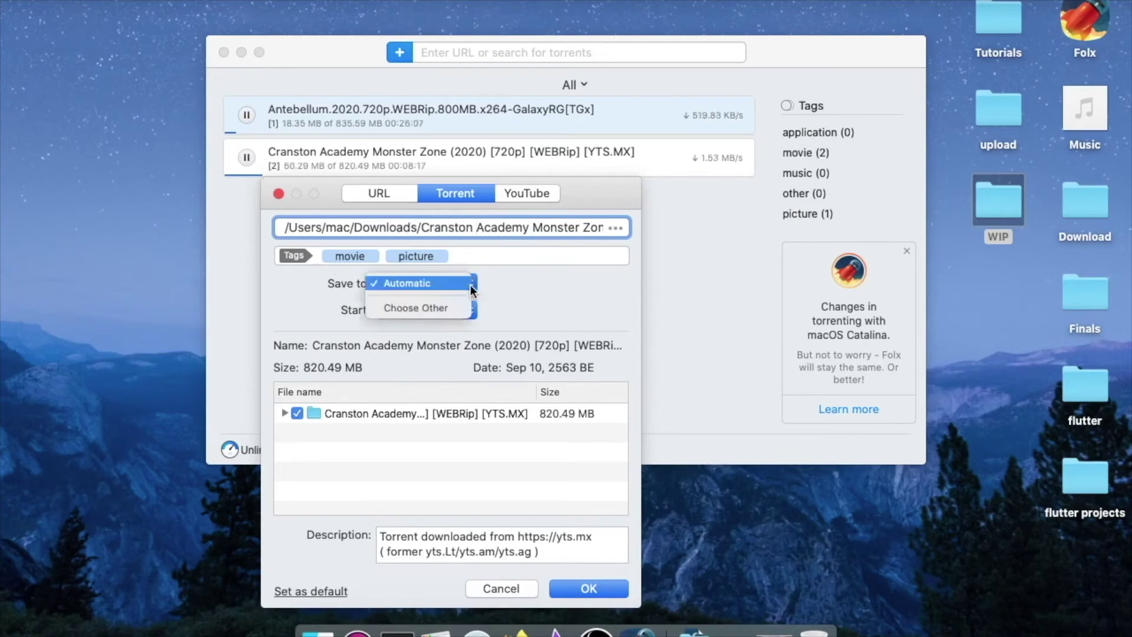
click(470, 284)
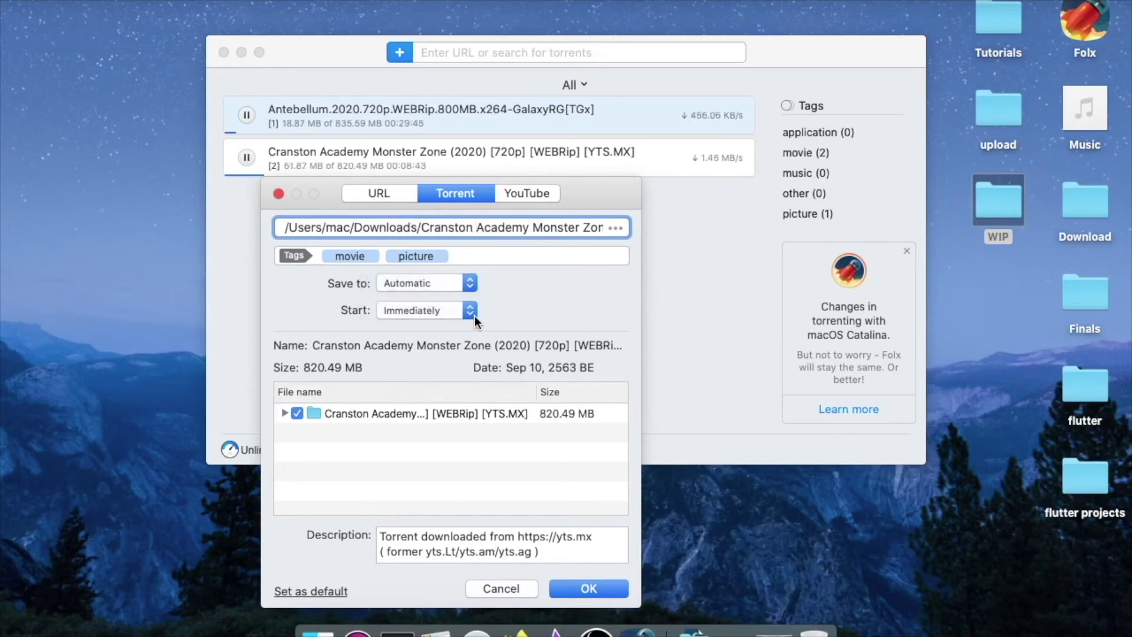
click(474, 317)
click(443, 329)
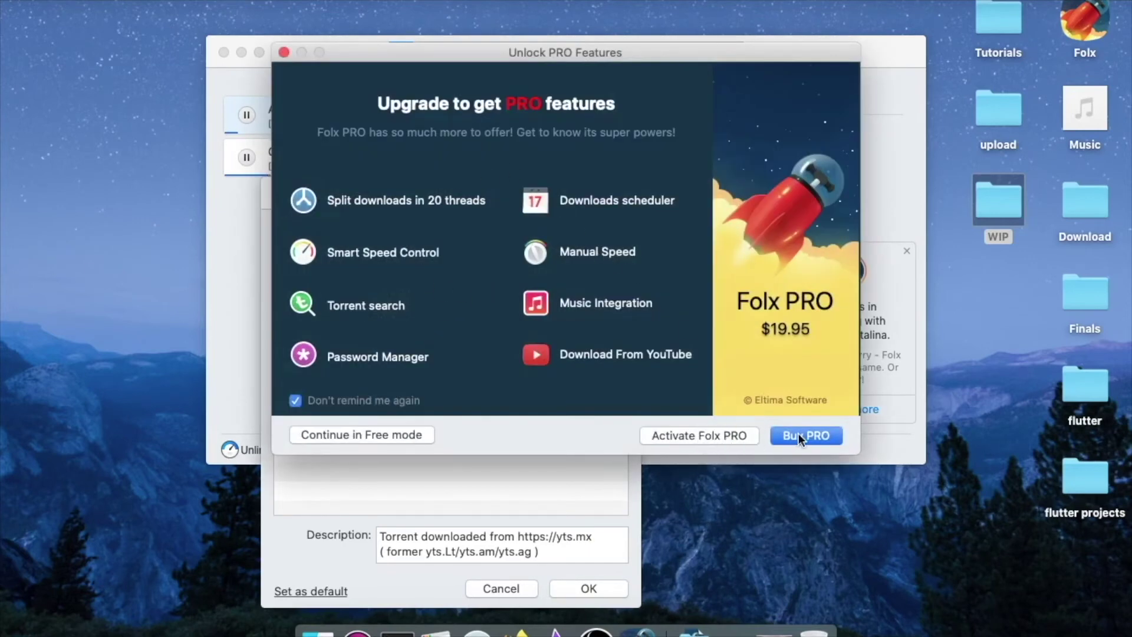
click(384, 435)
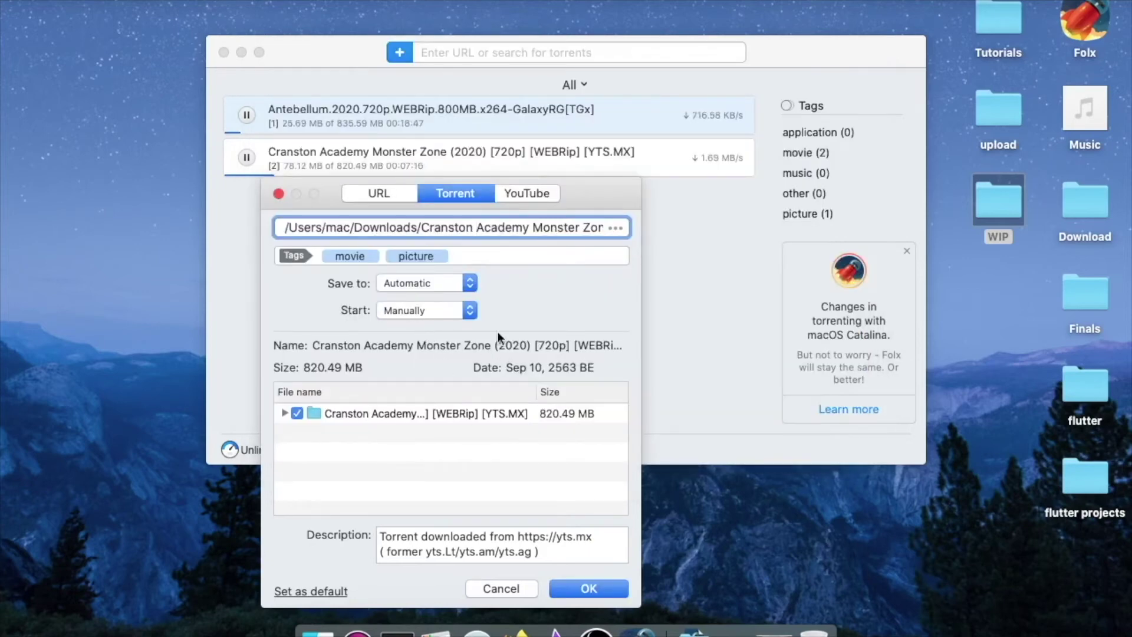
click(474, 318)
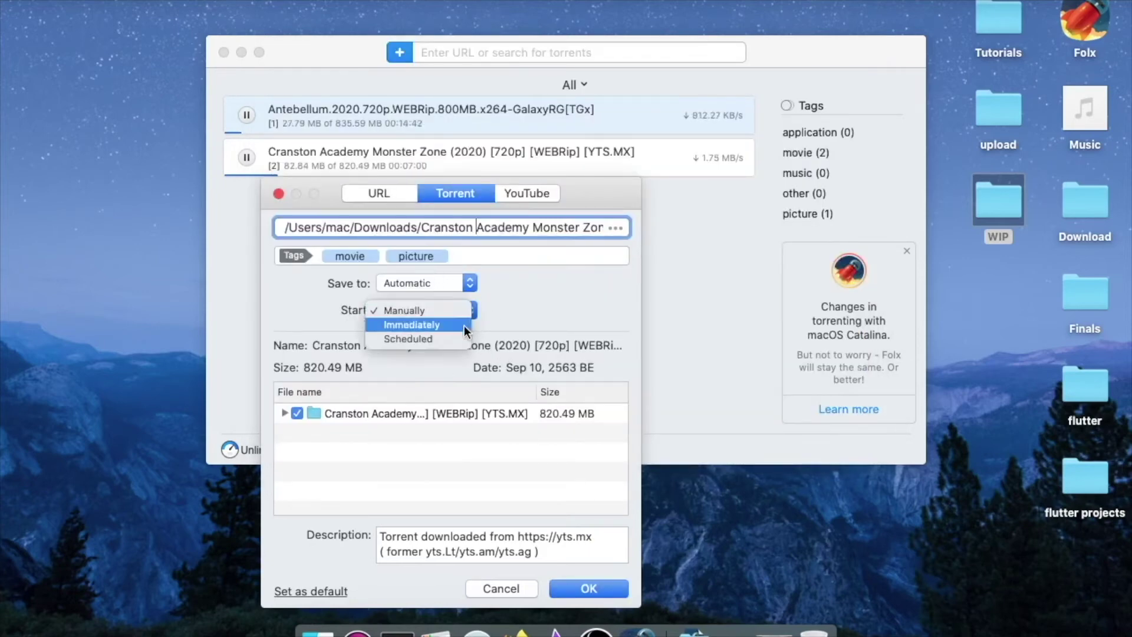
click(465, 326)
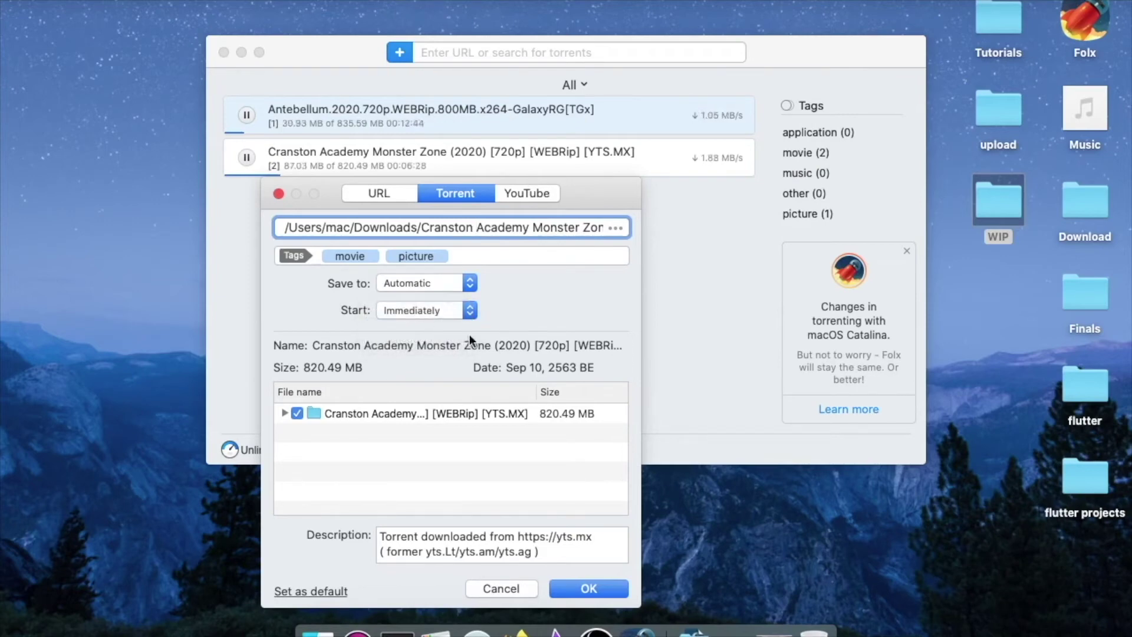
Set the torrent task's save location to the Desktop folder and cancel the task without adding it.
click(443, 286)
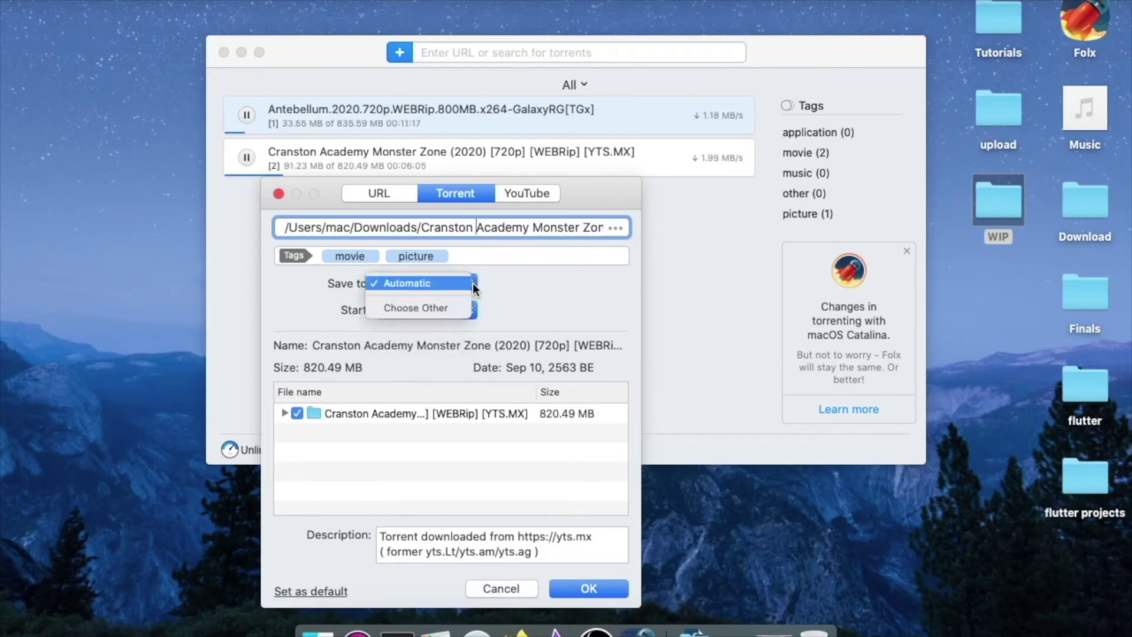
click(455, 311)
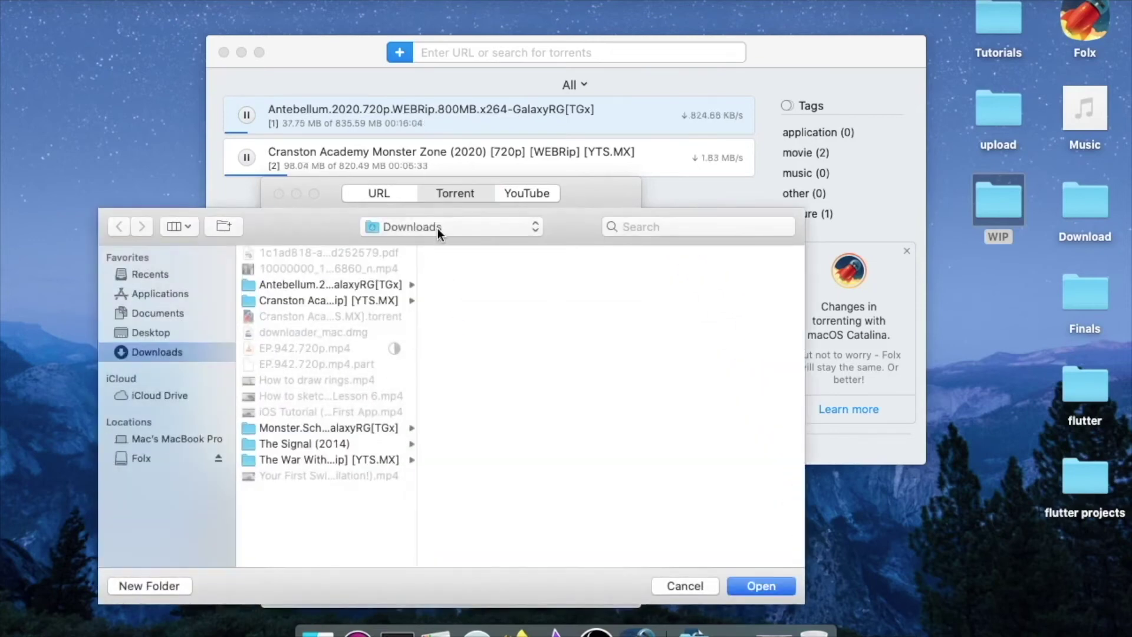
click(438, 227)
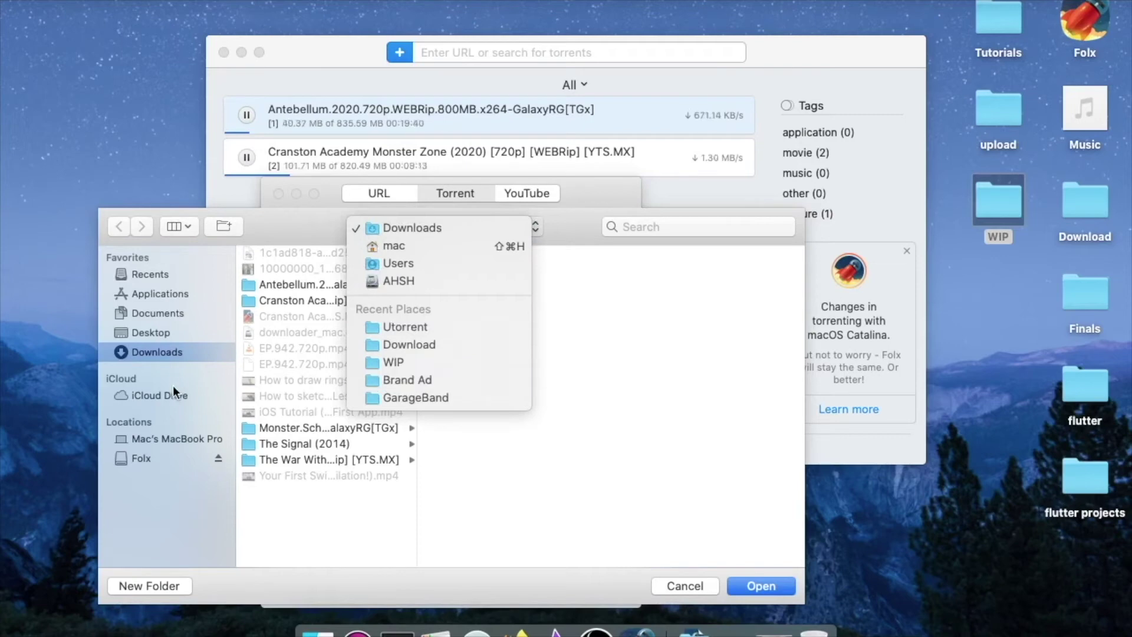
click(155, 329)
click(155, 329)
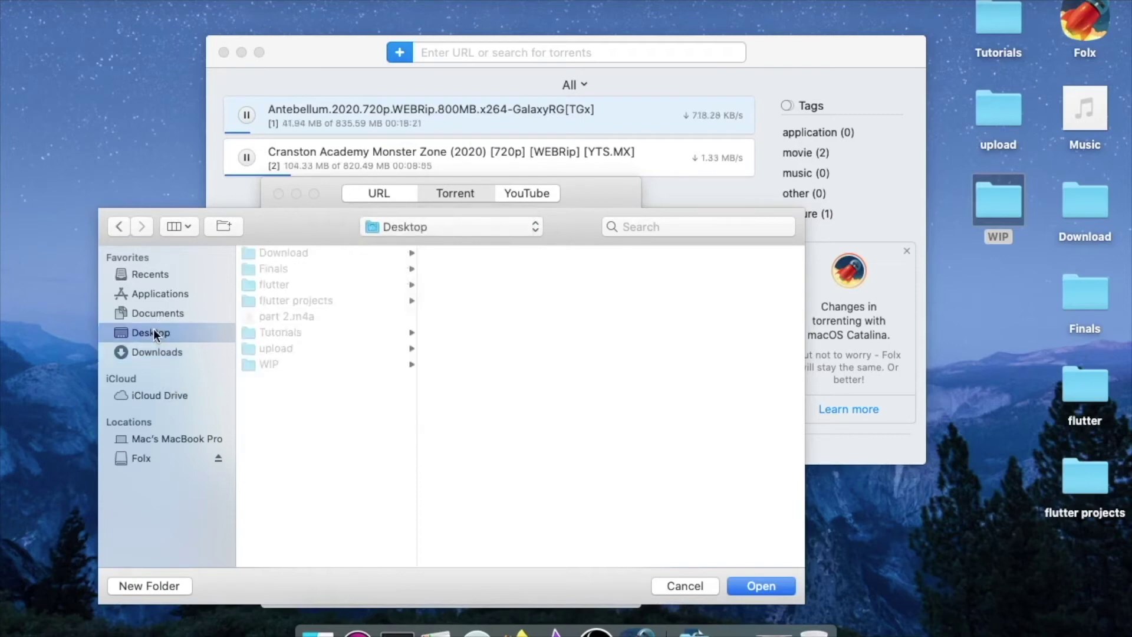
click(759, 585)
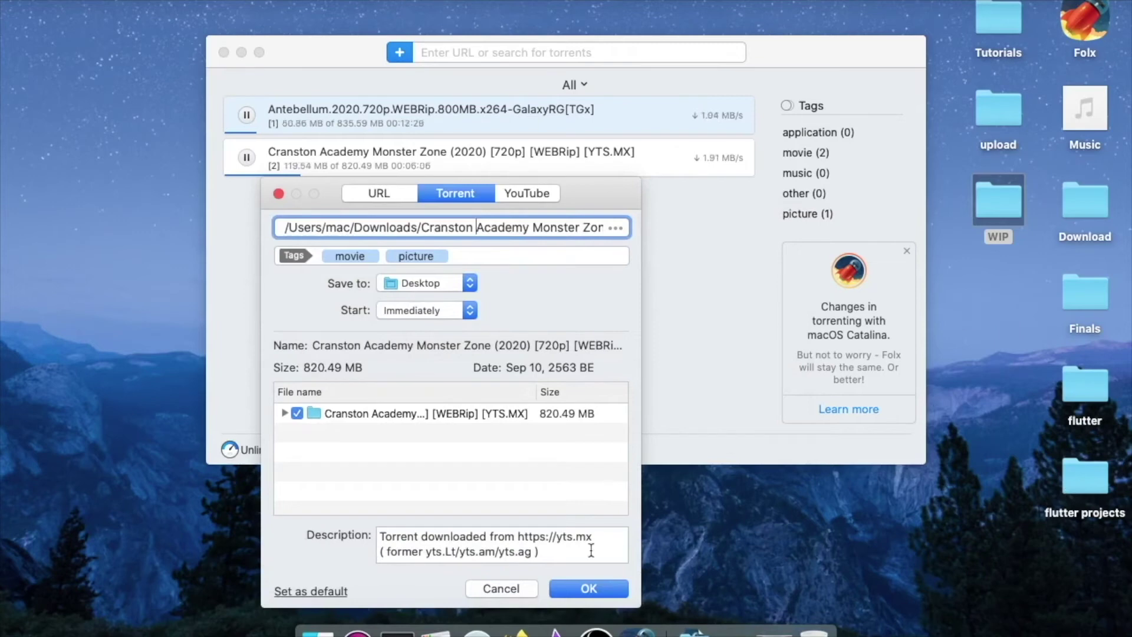
click(493, 585)
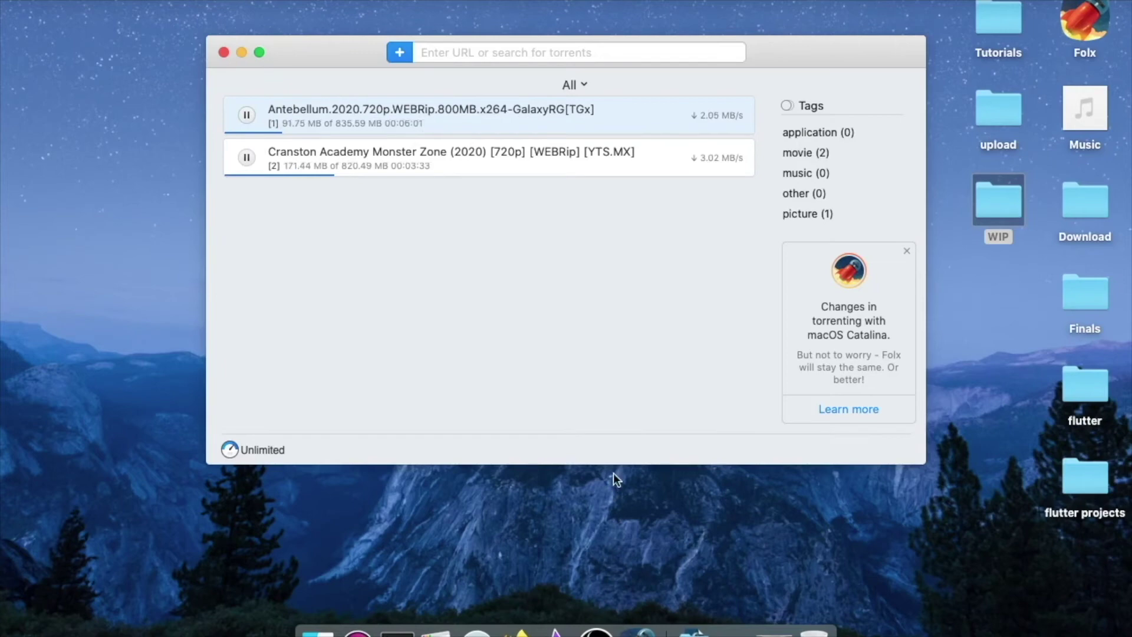
Pause the Cranston Academy Monster Zone download and resume it.
click(600, 543)
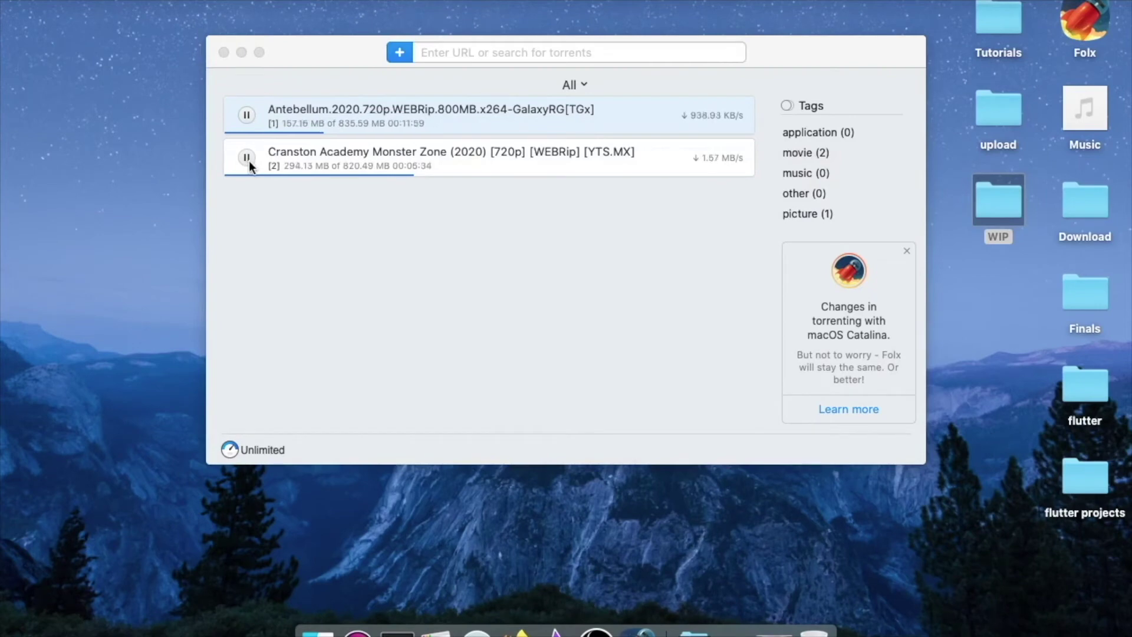
click(250, 161)
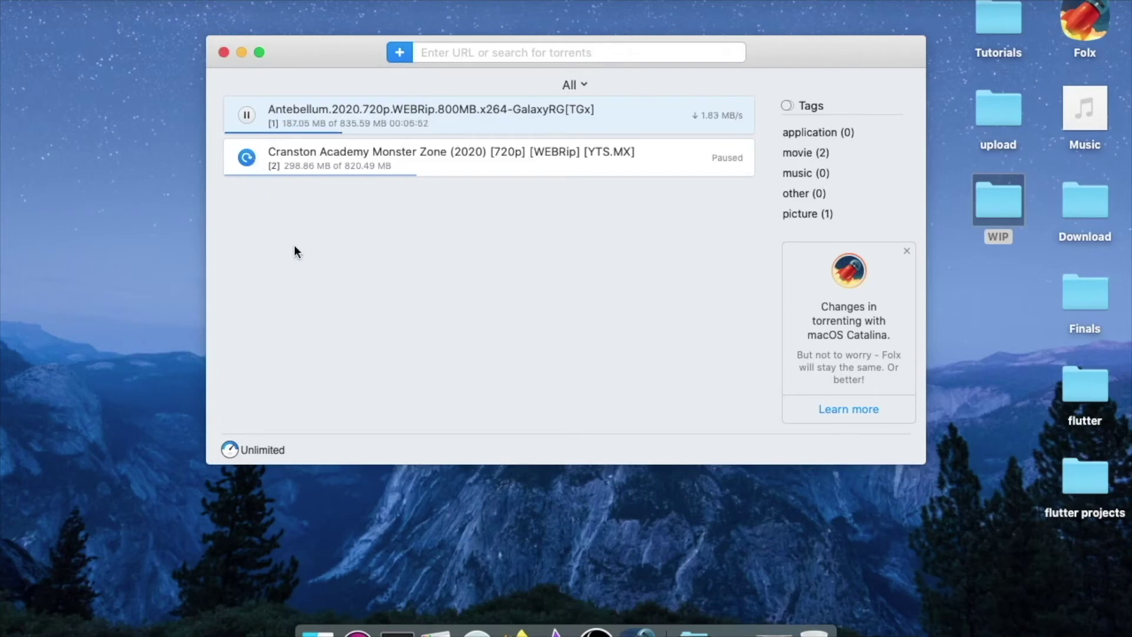
click(246, 158)
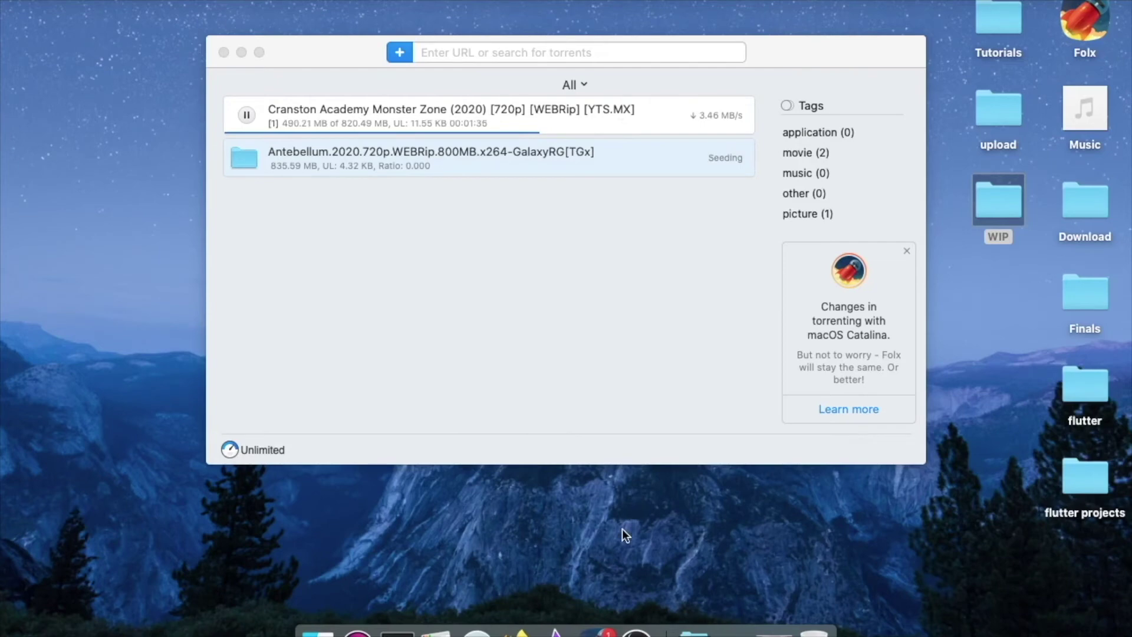
Show the finished Antebellum download in Finder, play its .mkv file to check it, and close the player and Finder windows.
click(670, 166)
right_click(670, 164)
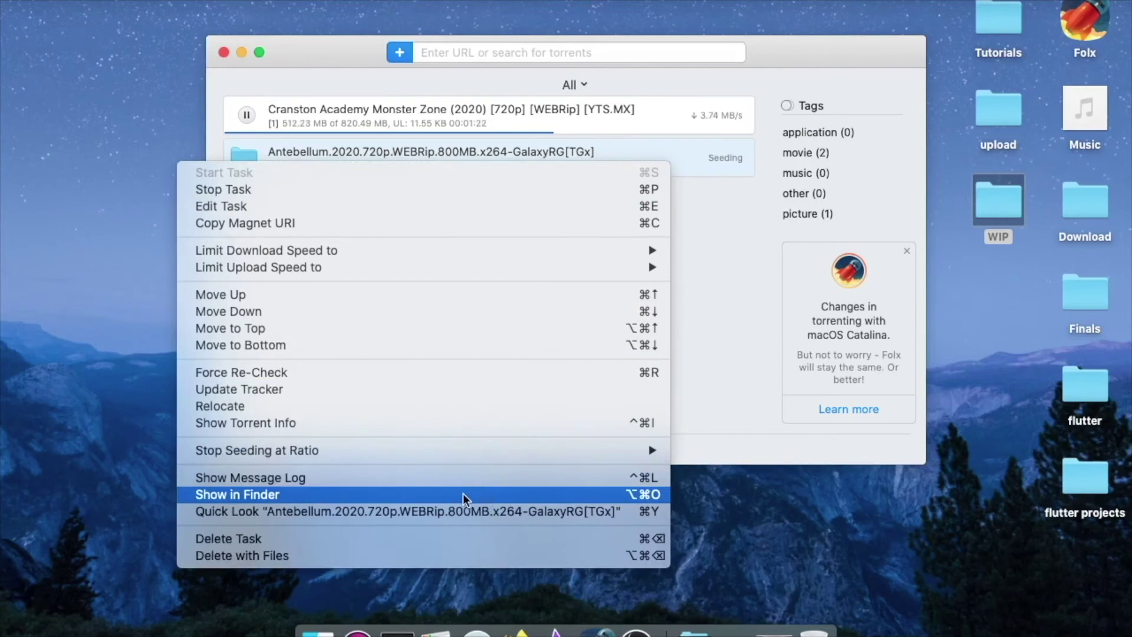
click(490, 495)
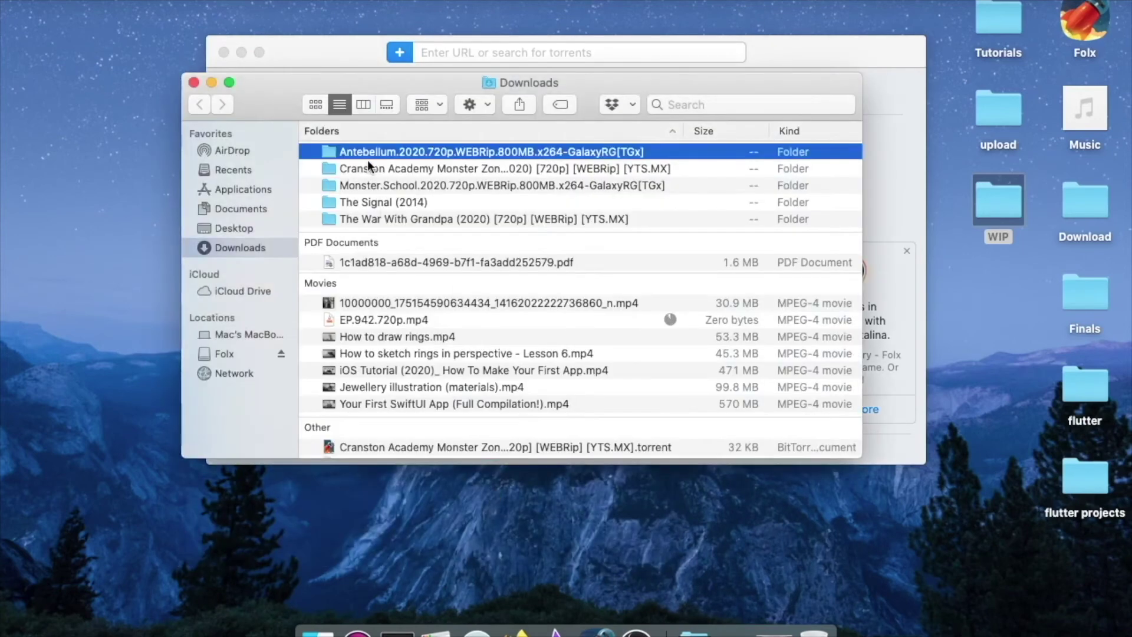
double_click(377, 151)
click(380, 173)
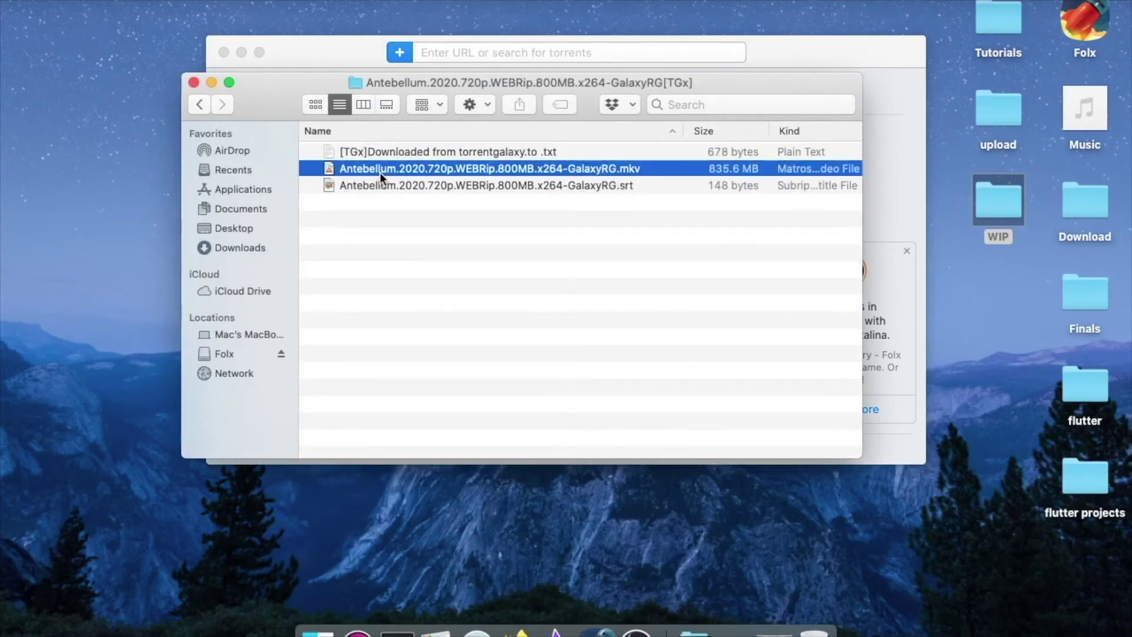
double_click(380, 168)
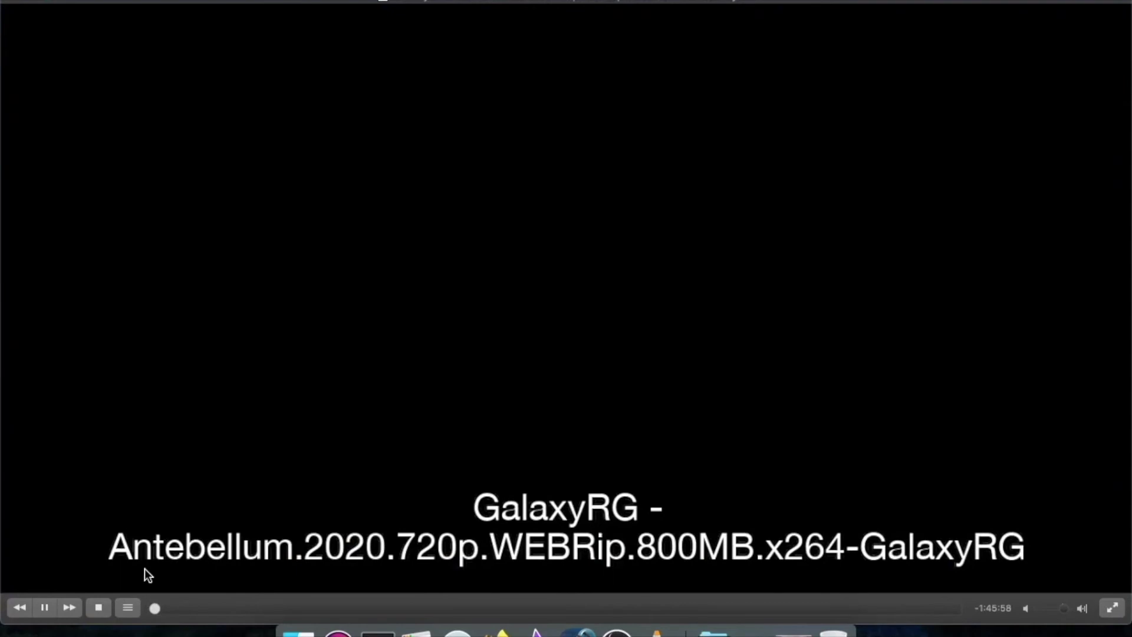
click(168, 607)
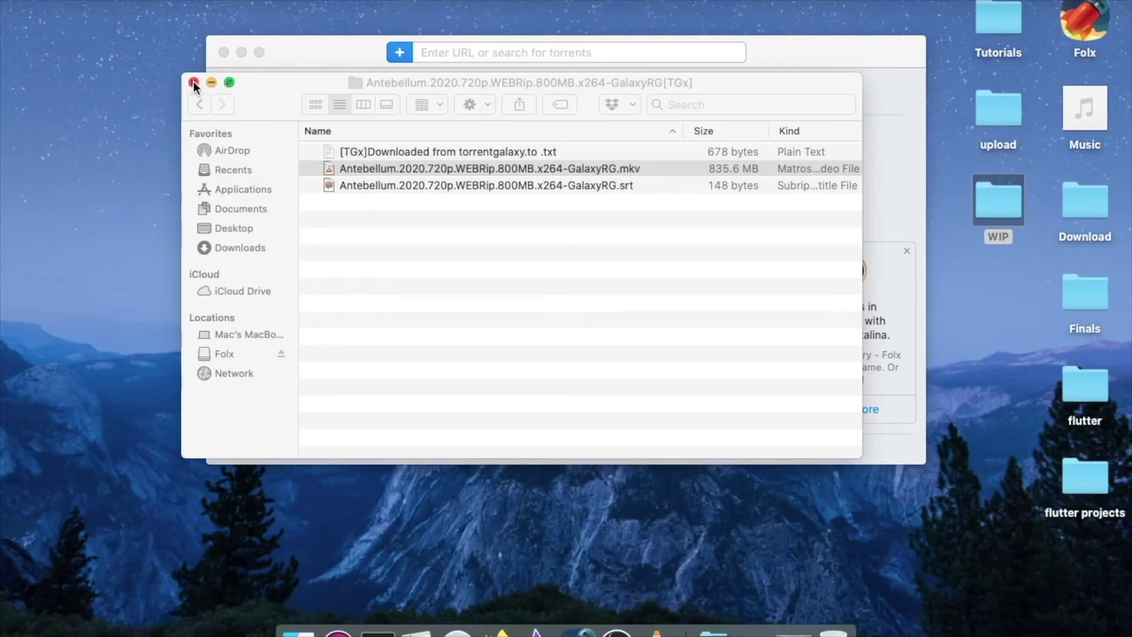
click(193, 81)
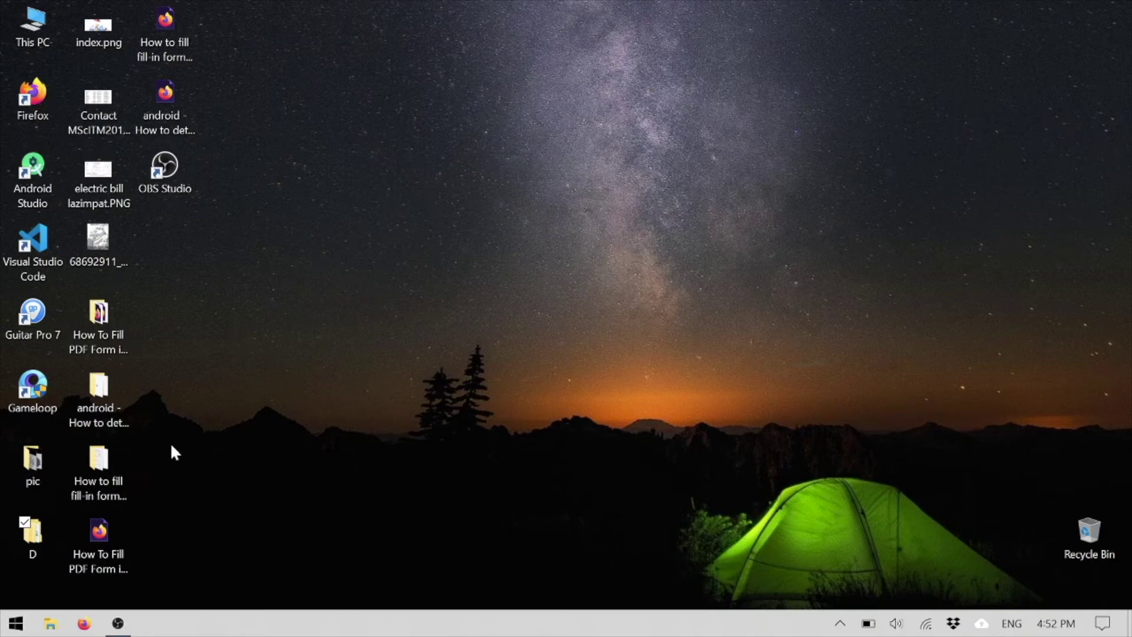
click(16, 625)
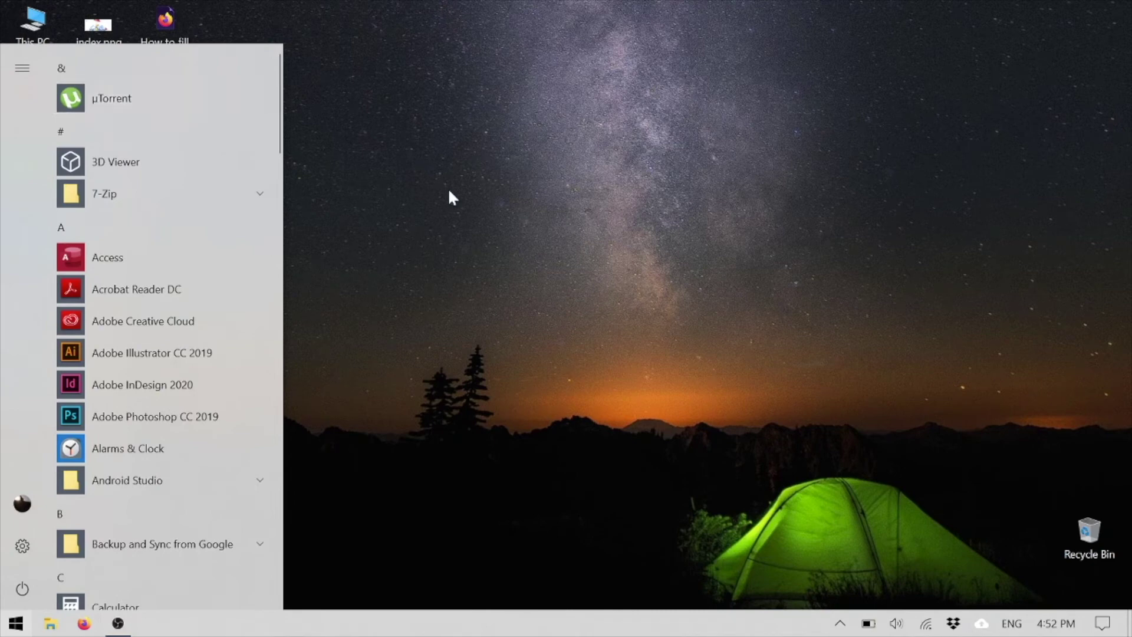
click(575, 211)
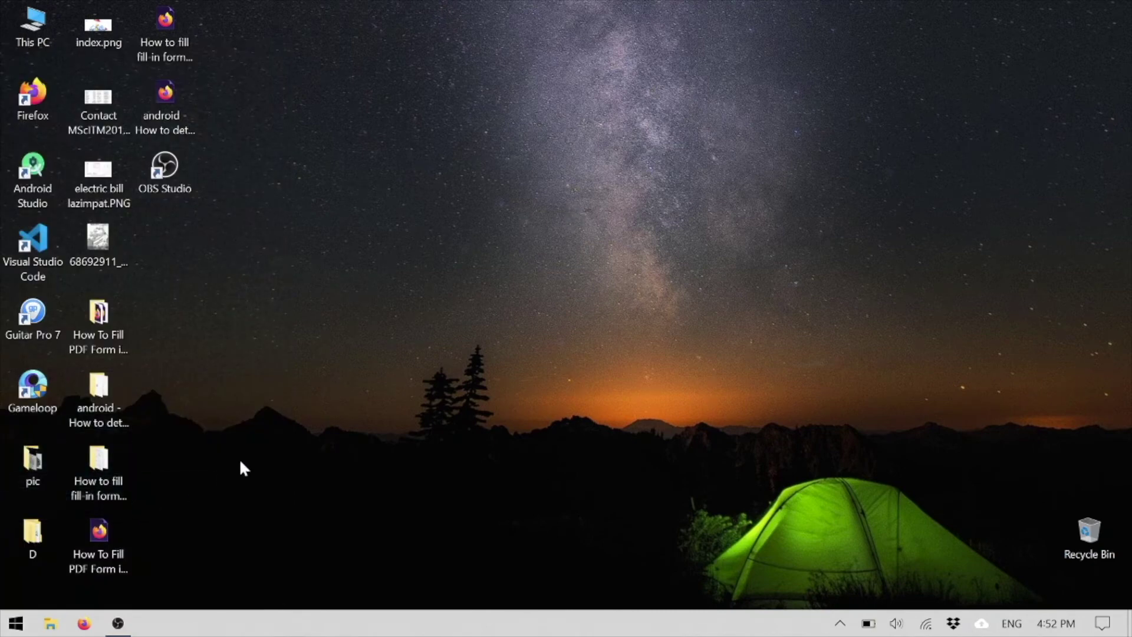
Open utorrent.com in a new Firefox window and reposition and enlarge the window for easier viewing.
click(84, 625)
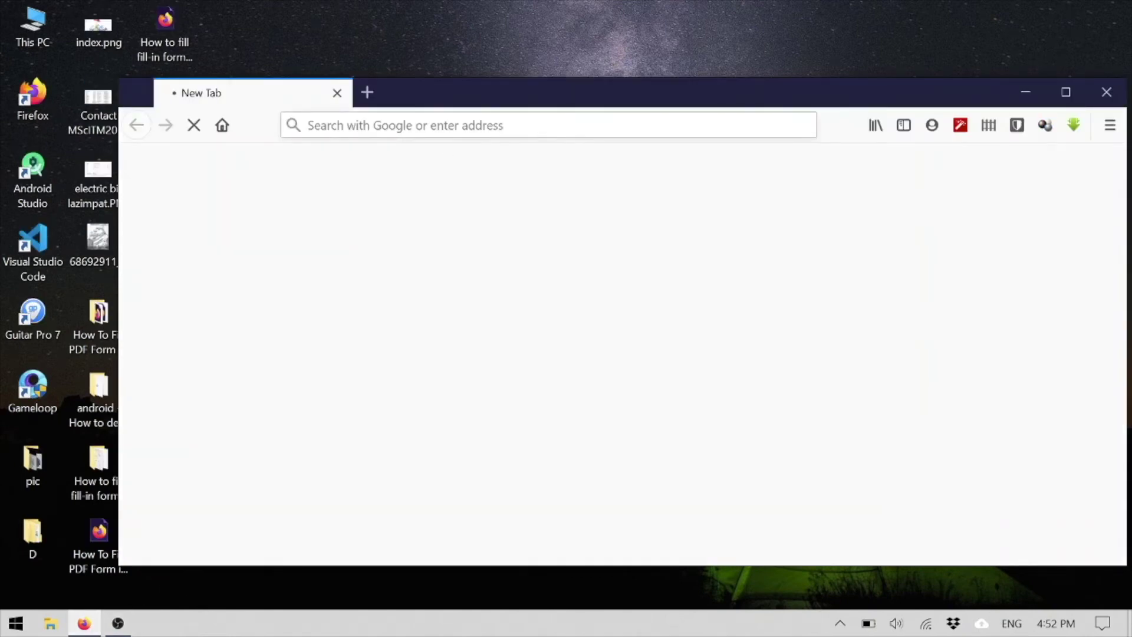
click(310, 125)
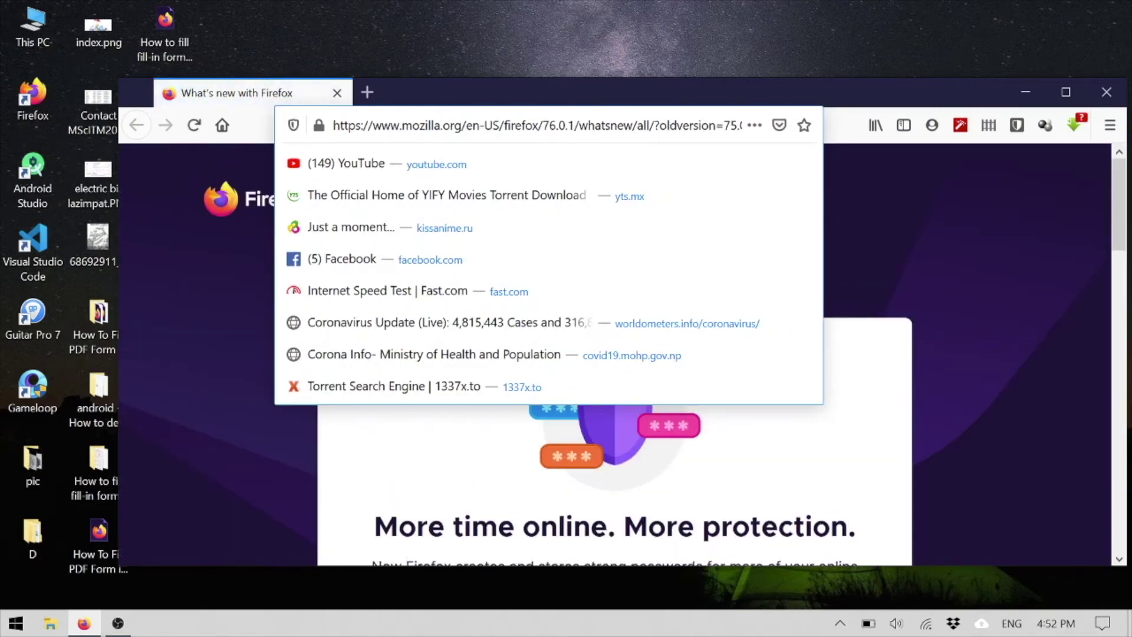
key(ctrl+a)
text(utoo)
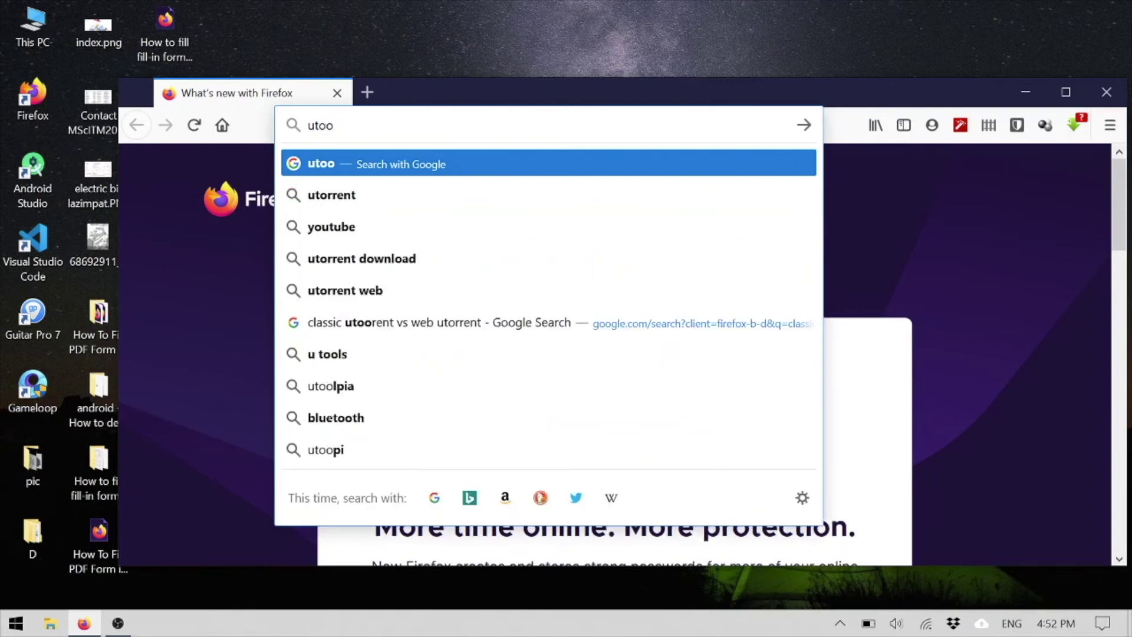
key(BackSpace)
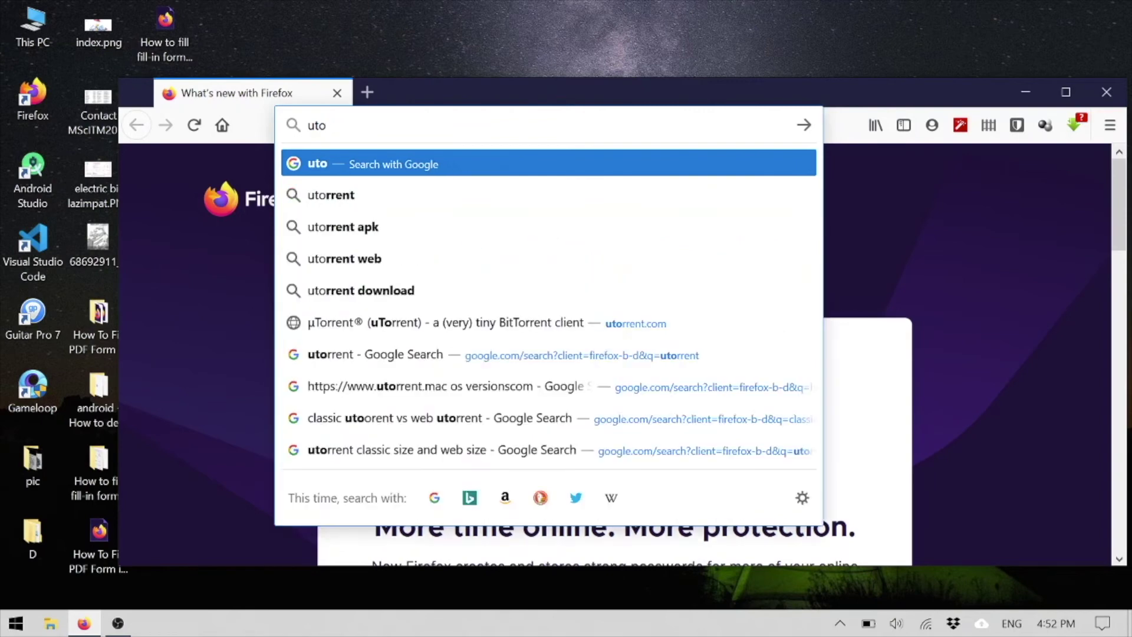
text(rrent.com/)
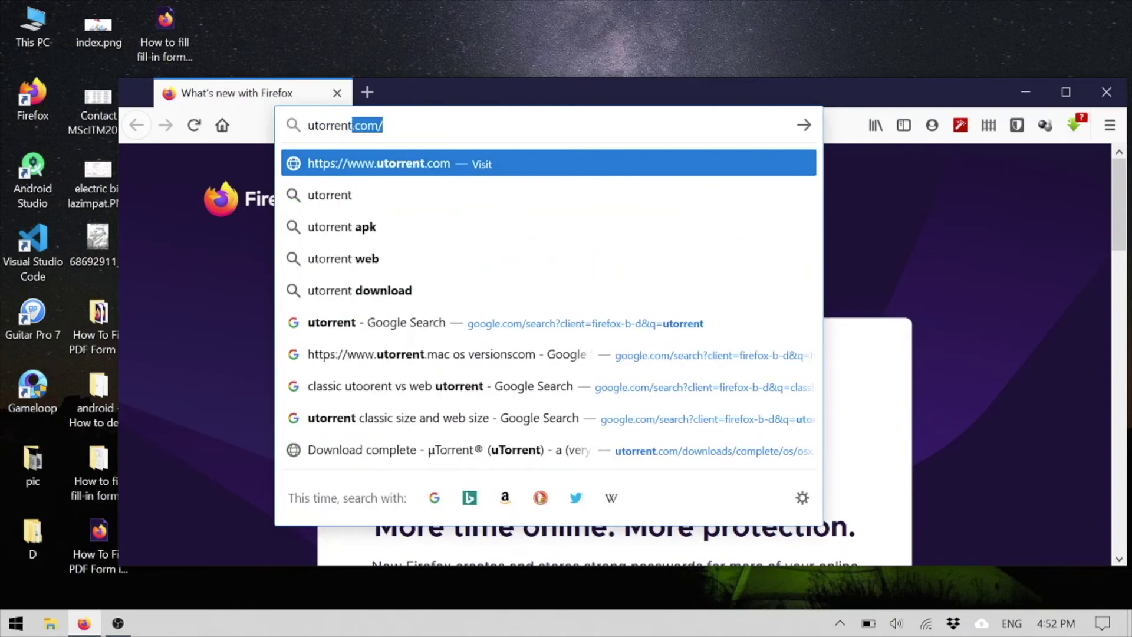
key(Return)
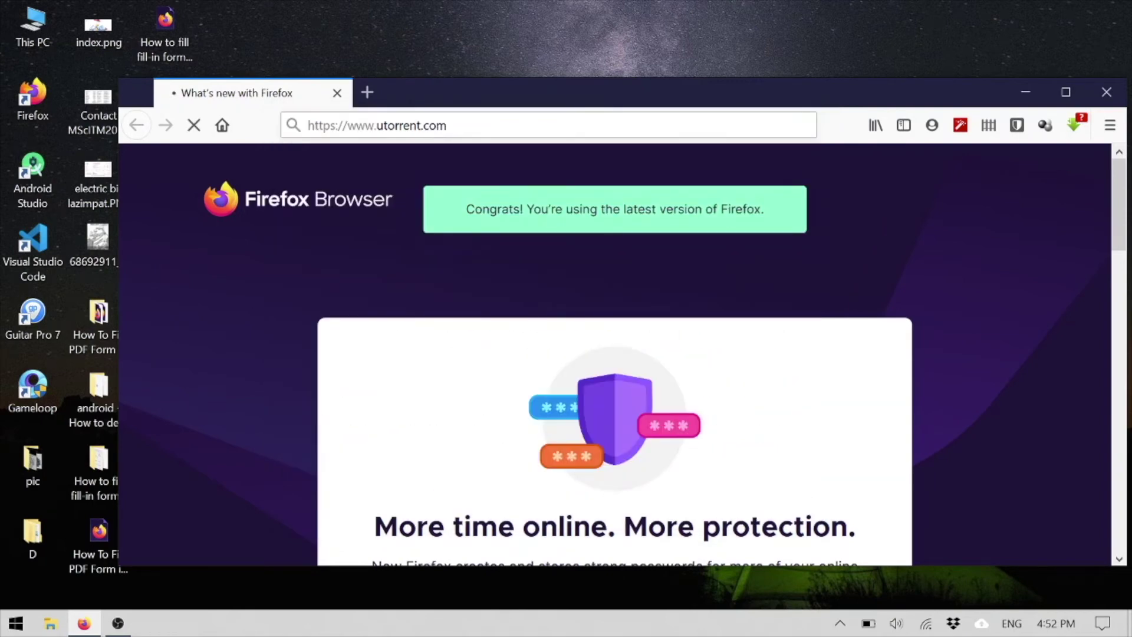
drag(628, 88, 599, 47)
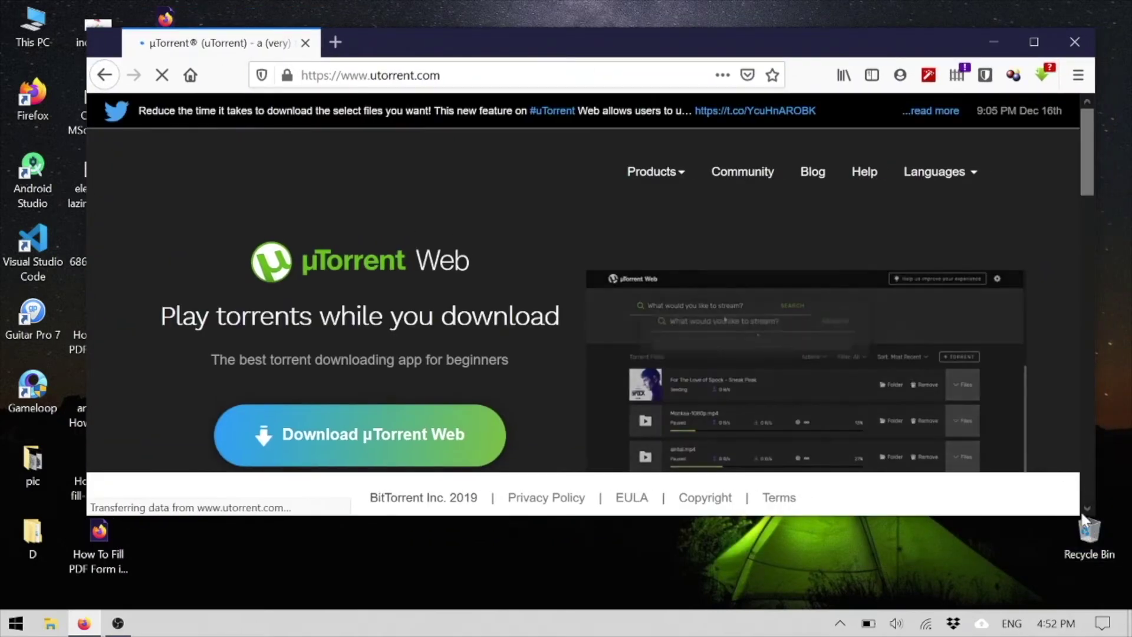
drag(1042, 515, 1046, 562)
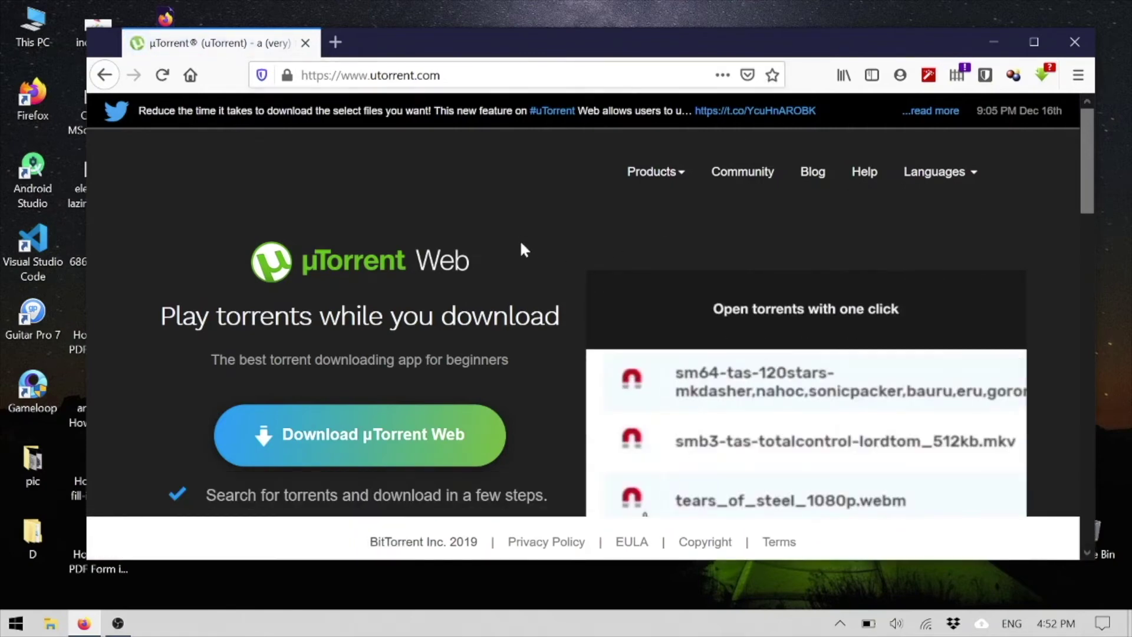
Choose µTorrent Classic, download its free Basic version for Windows, and save the uTorrent.exe file.
scroll(519, 239, down, 3)
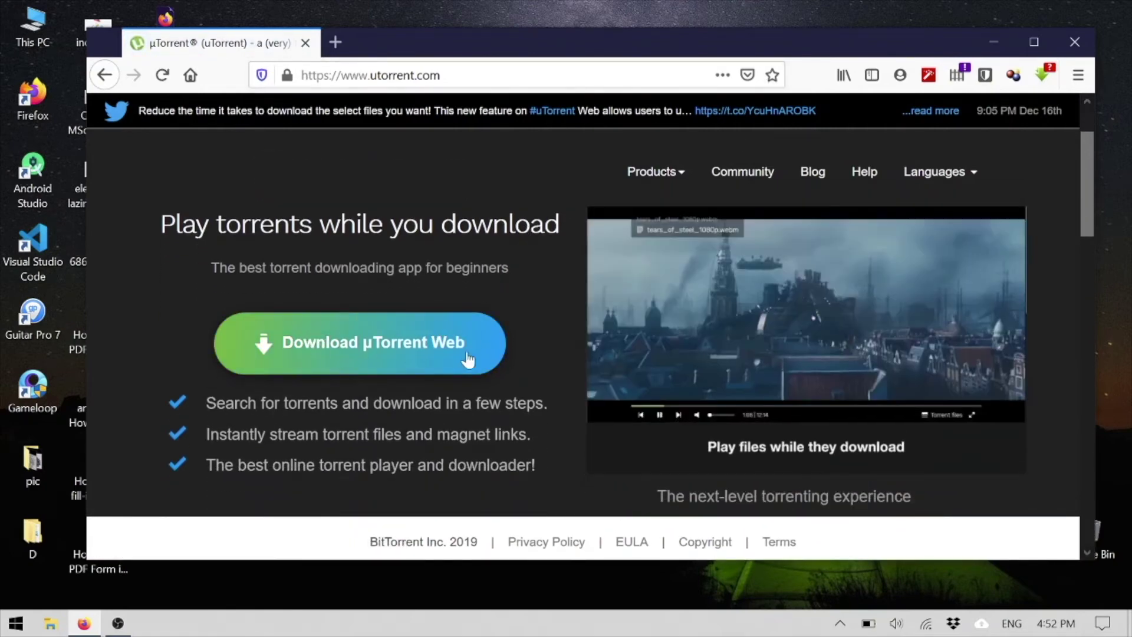
scroll(462, 278, down, 5)
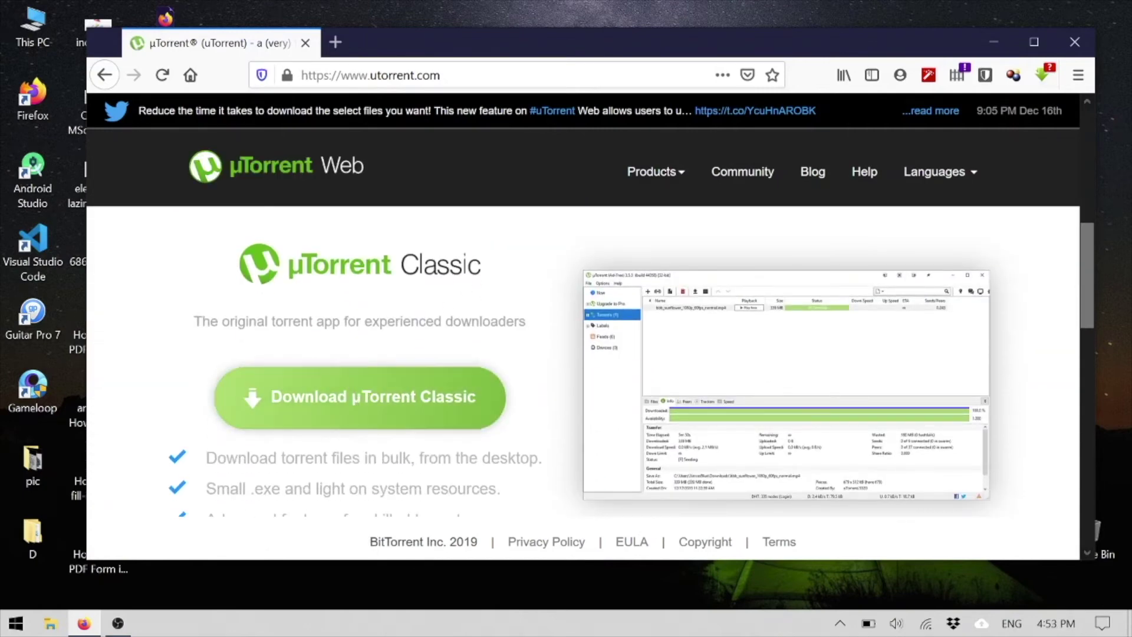
click(398, 407)
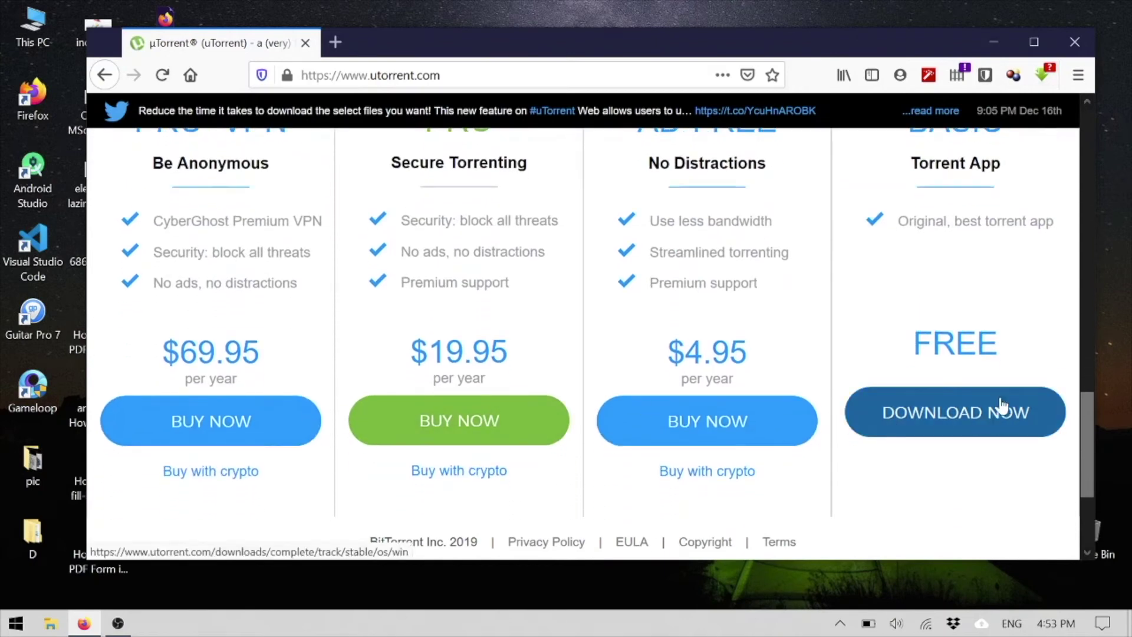
click(986, 420)
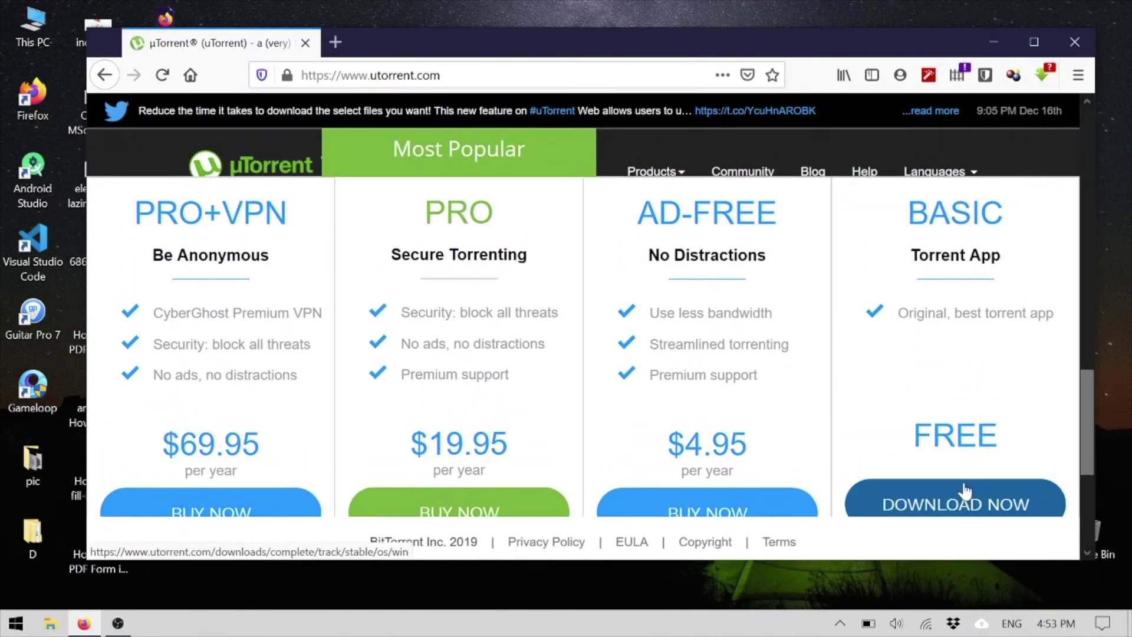
click(963, 504)
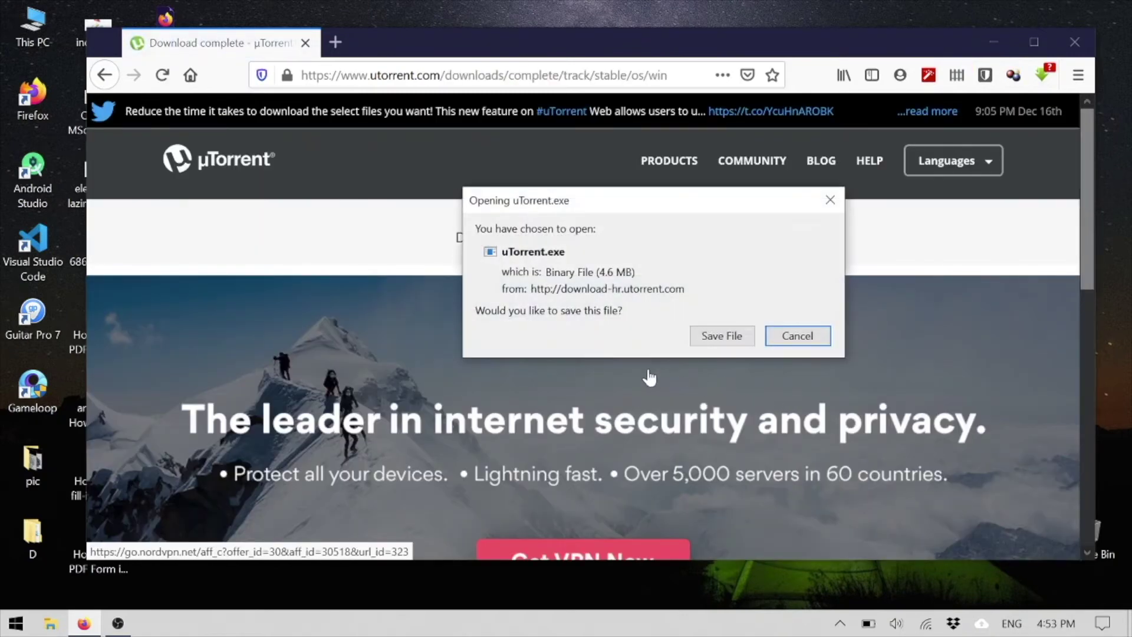
click(721, 336)
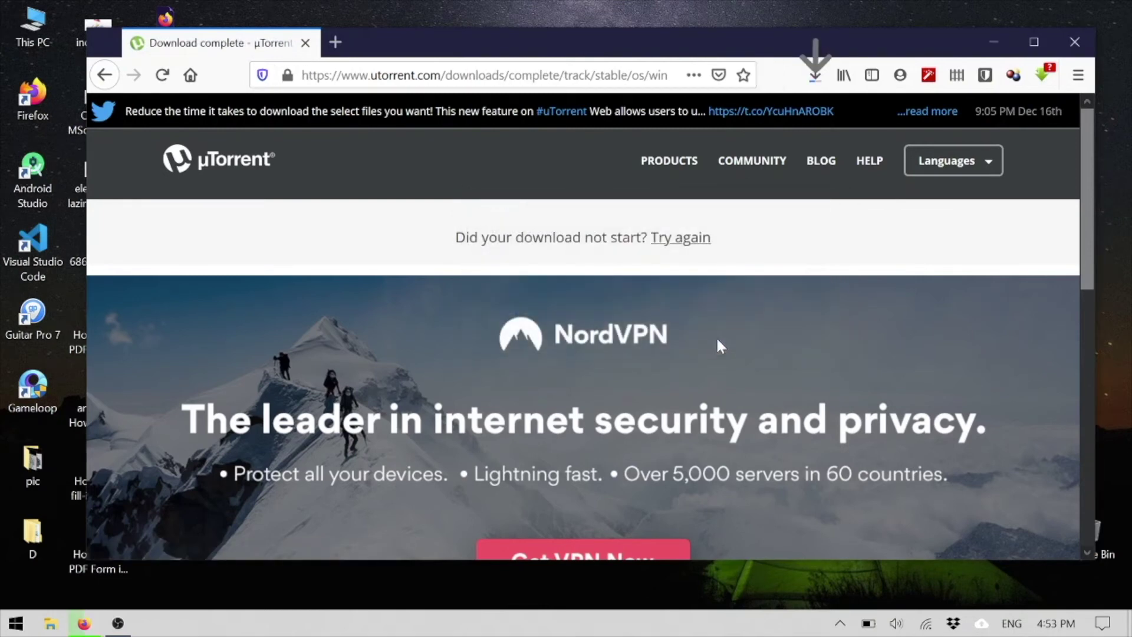
Launch the downloaded uTorrent.exe from its containing folder and close the Downloads folder and browser windows.
click(815, 77)
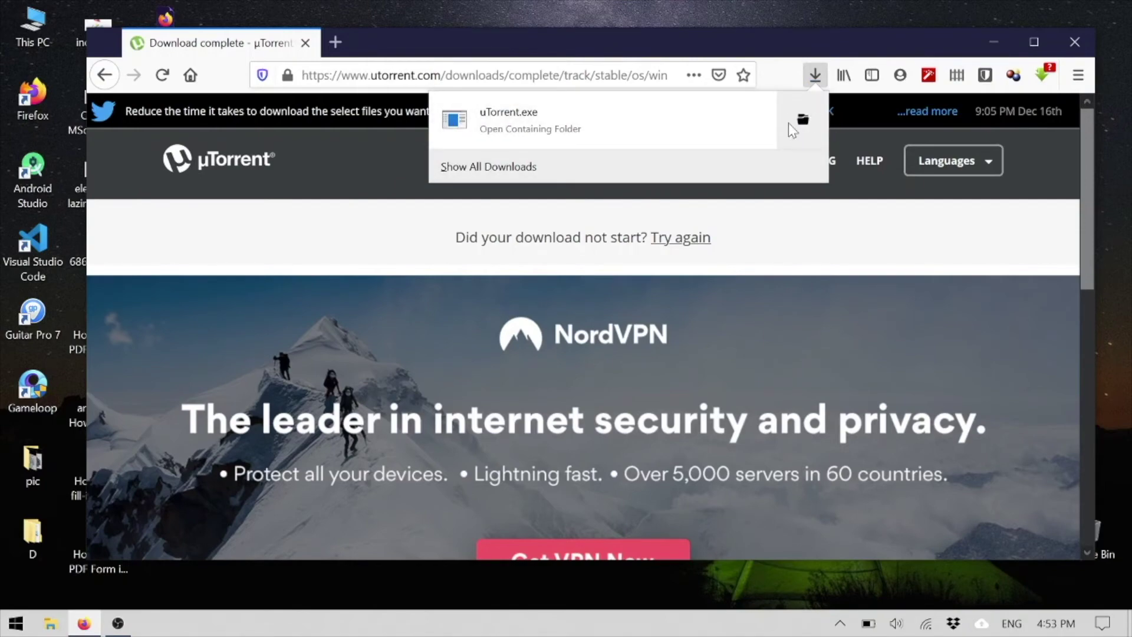
click(806, 124)
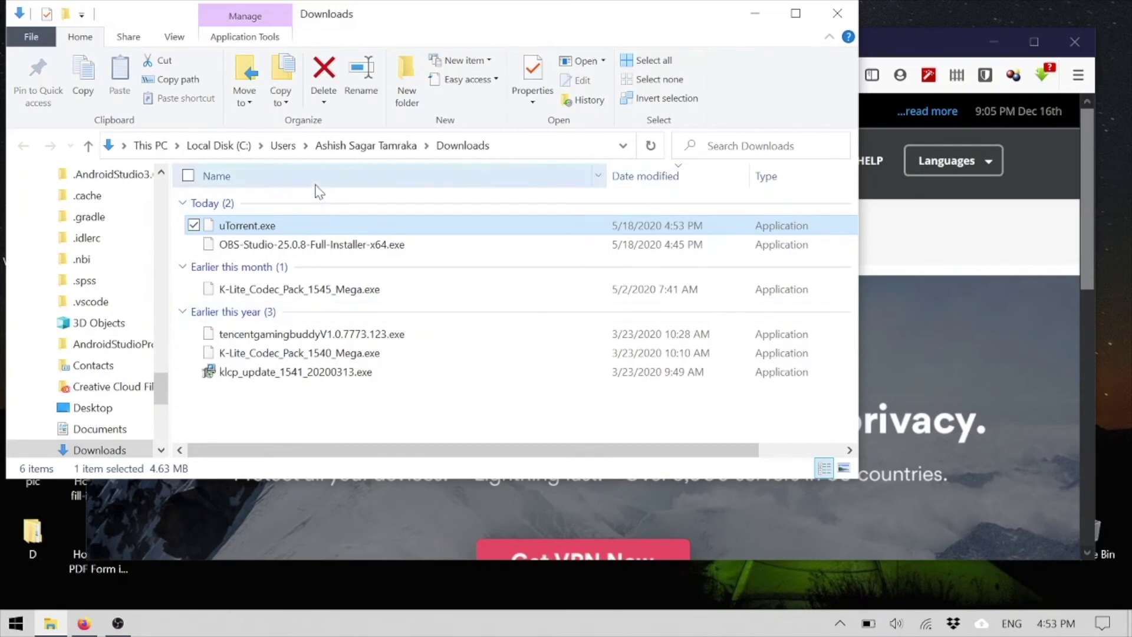
double_click(237, 227)
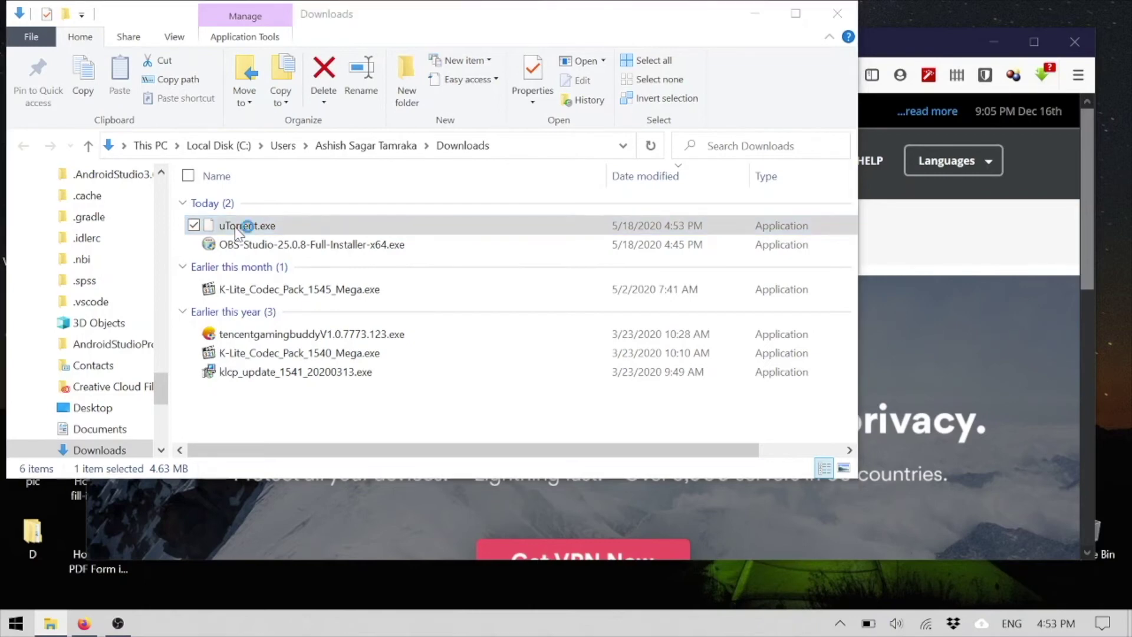
click(838, 13)
click(1073, 37)
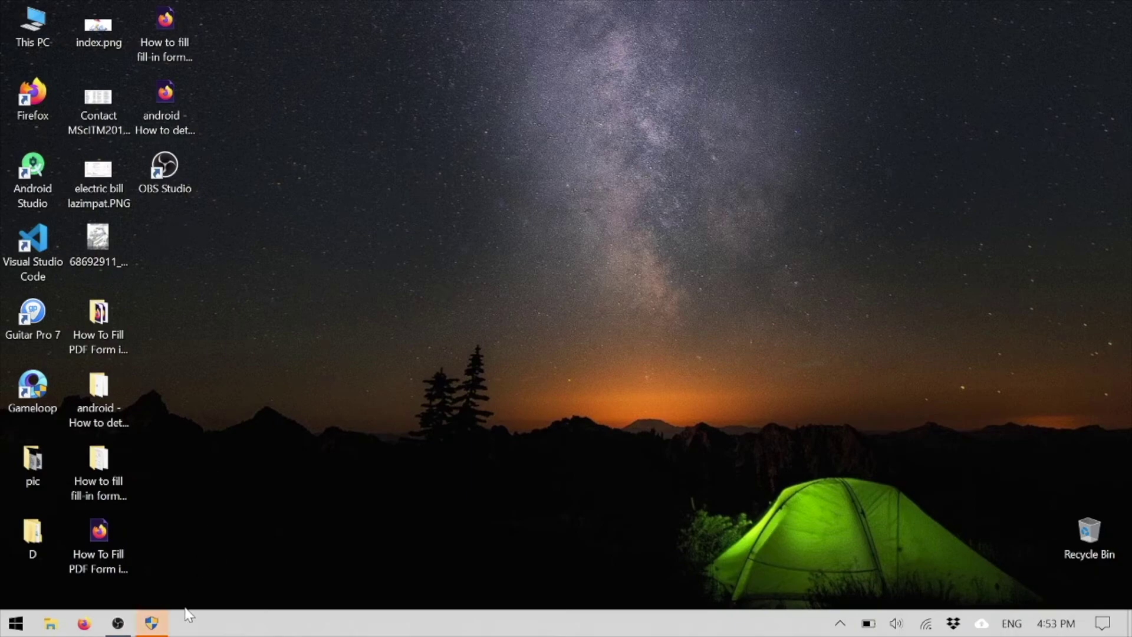
Bring up the waiting µTorrent installer, pass its welcome and warning pages, and agree to the license and privacy policy.
click(151, 626)
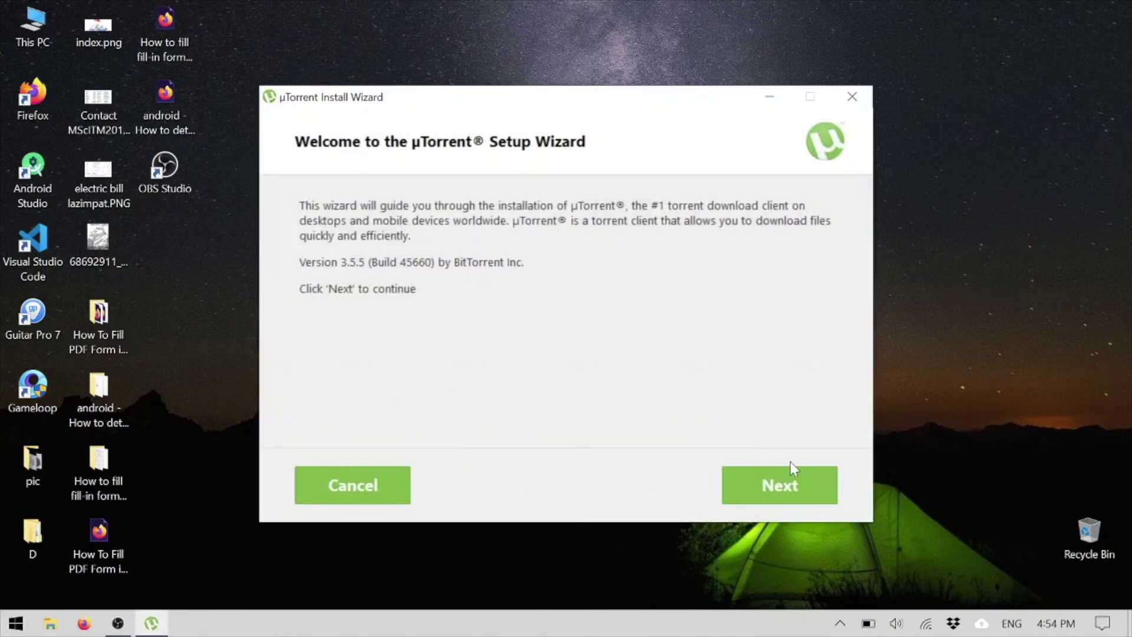
click(778, 497)
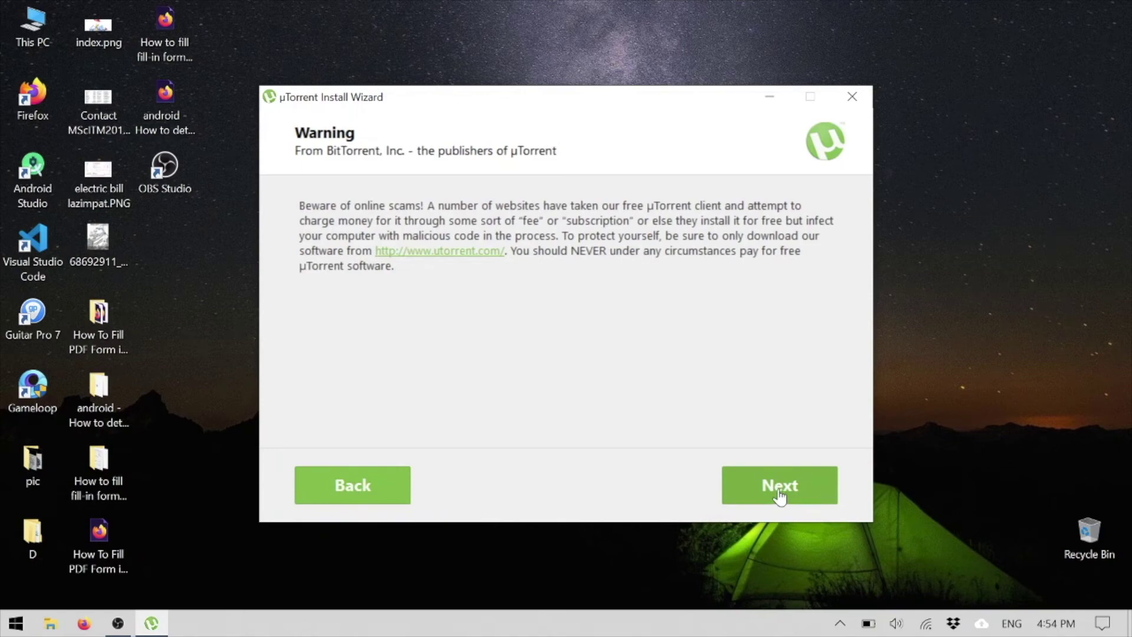
click(779, 497)
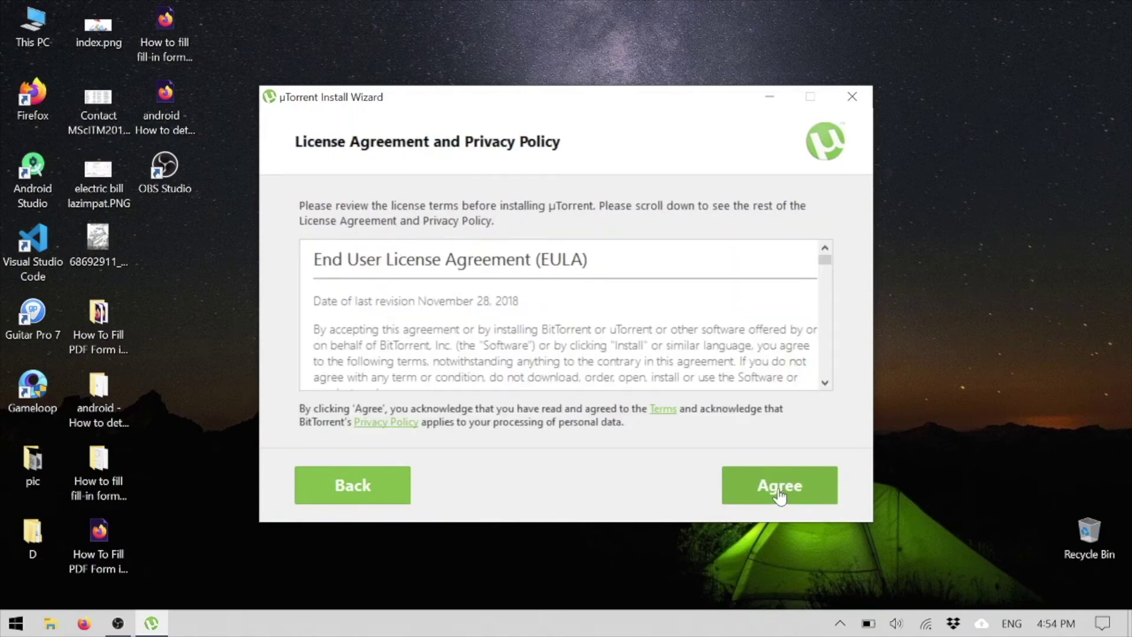
click(780, 493)
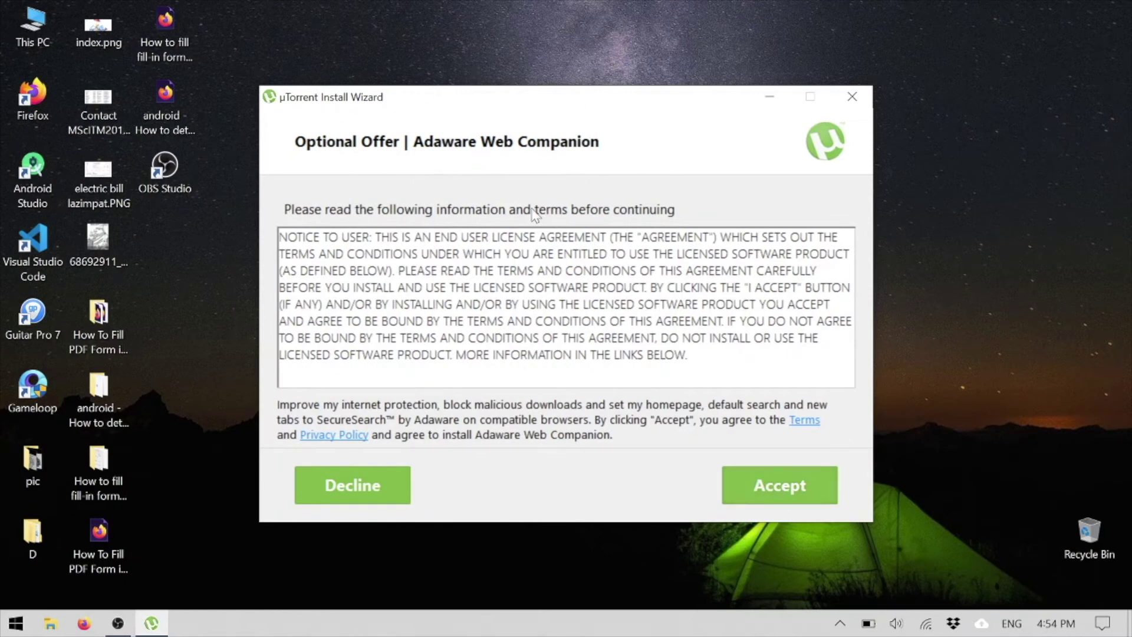
Decline the optional Adaware Web Companion offer and proceed past the Opera browser offer to the install options.
click(362, 491)
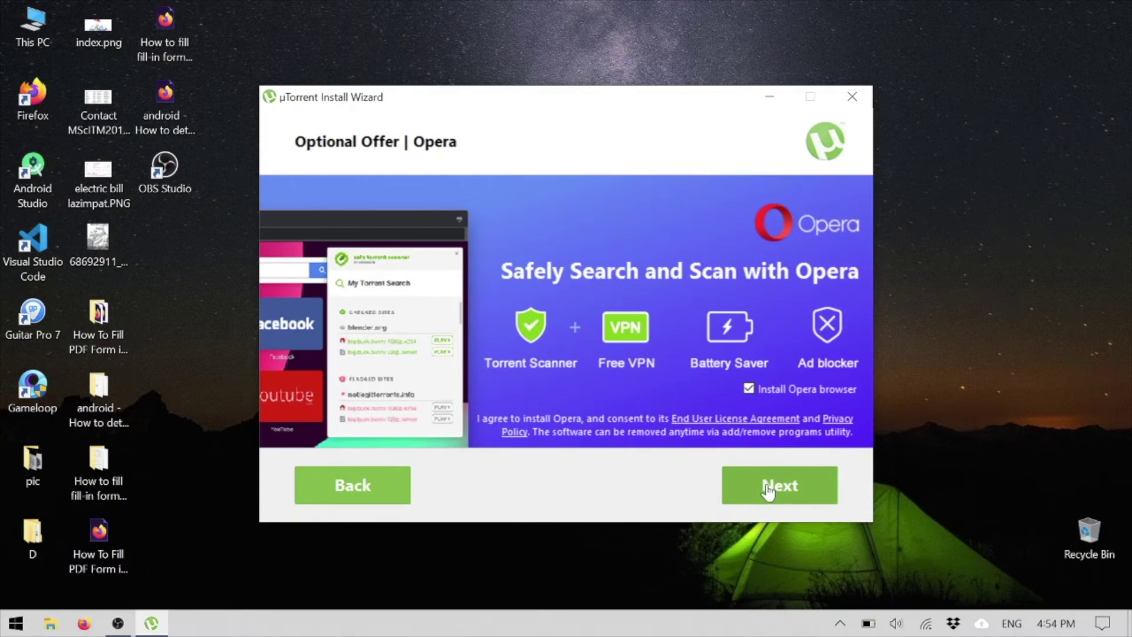
click(337, 487)
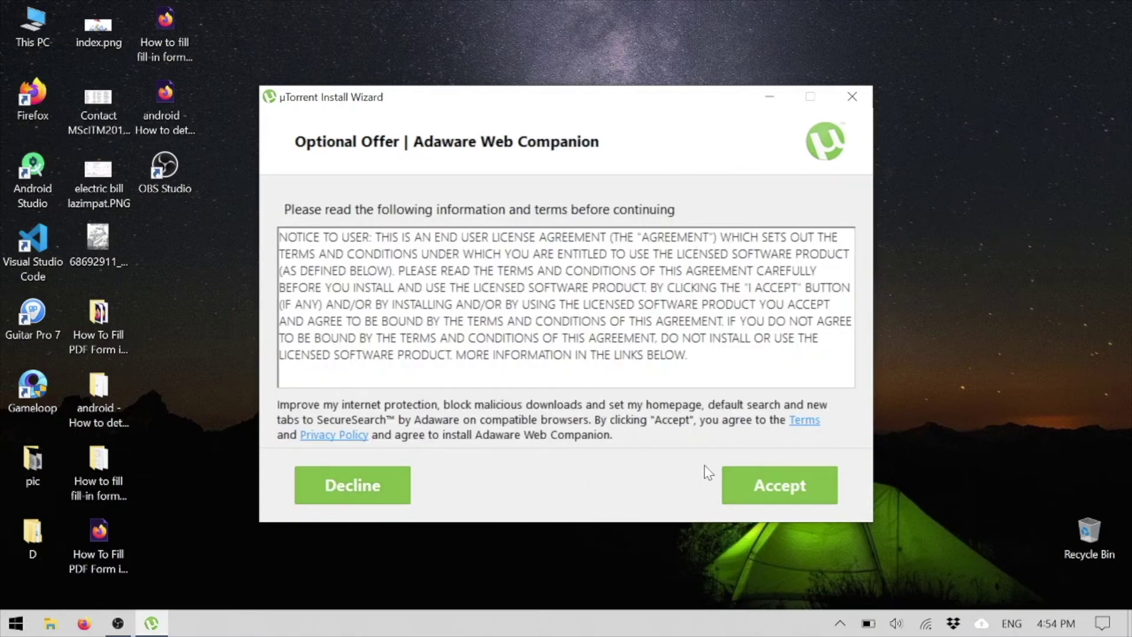
click(363, 485)
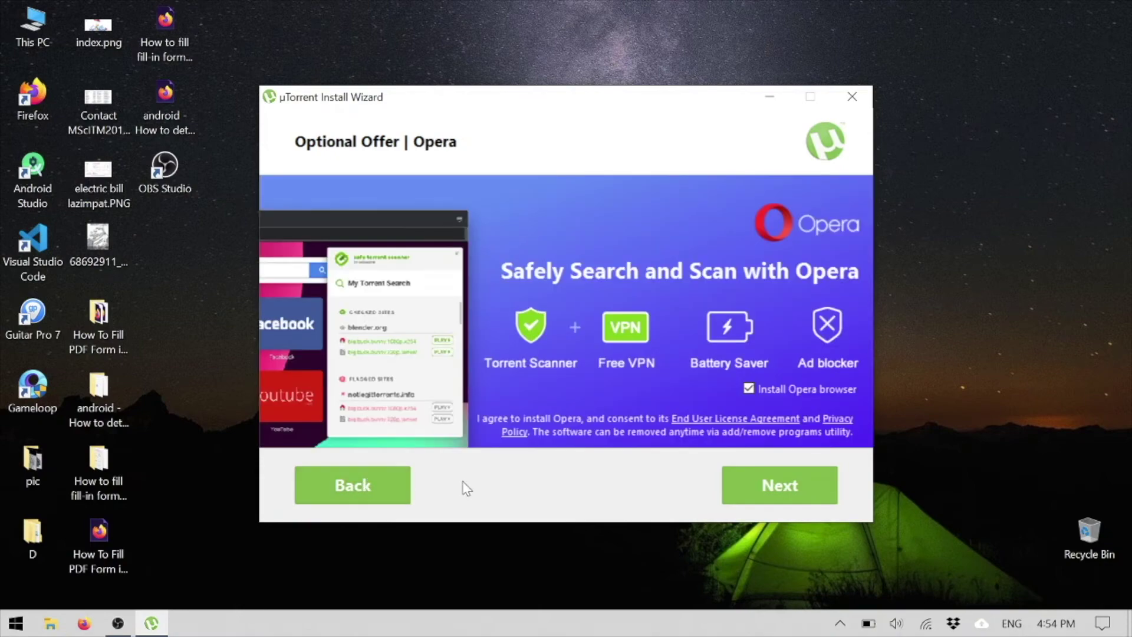
click(781, 487)
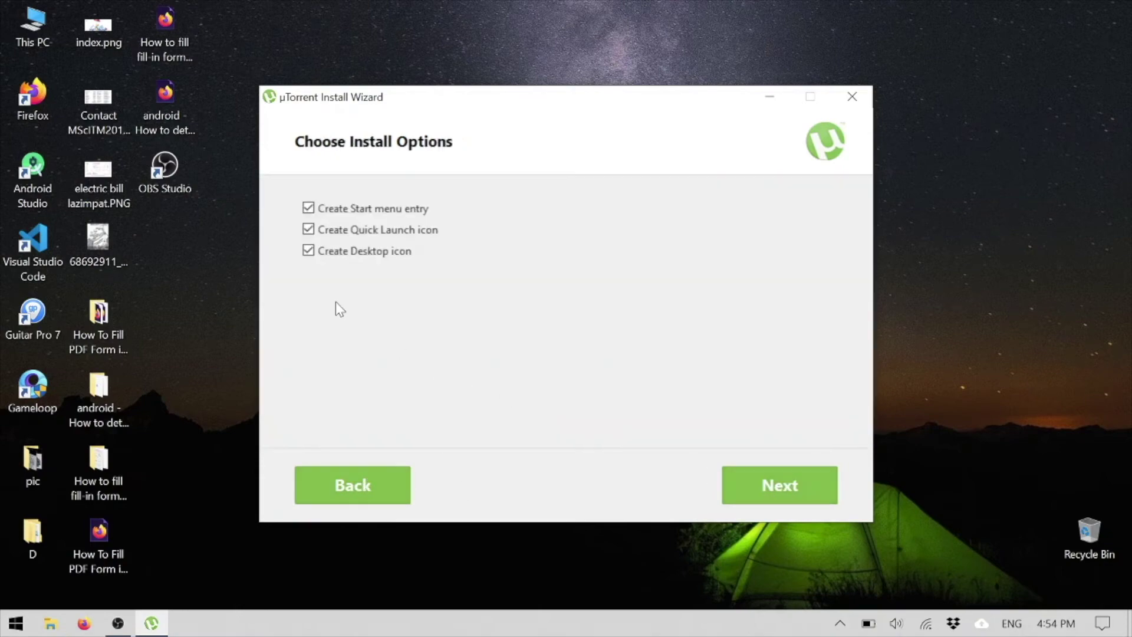
click(355, 486)
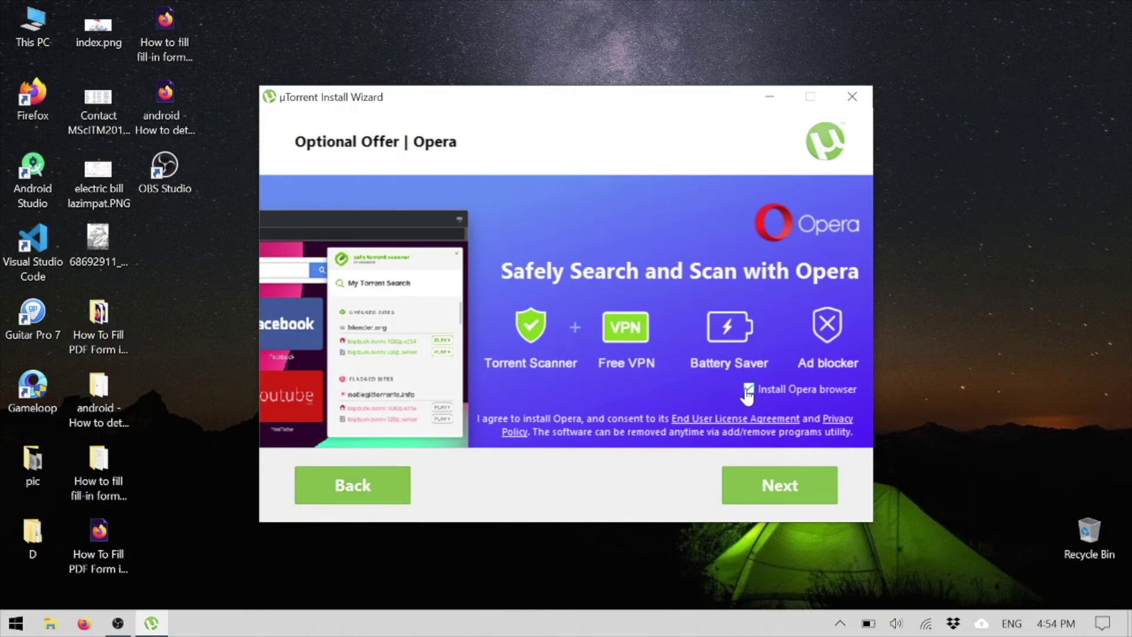
click(752, 489)
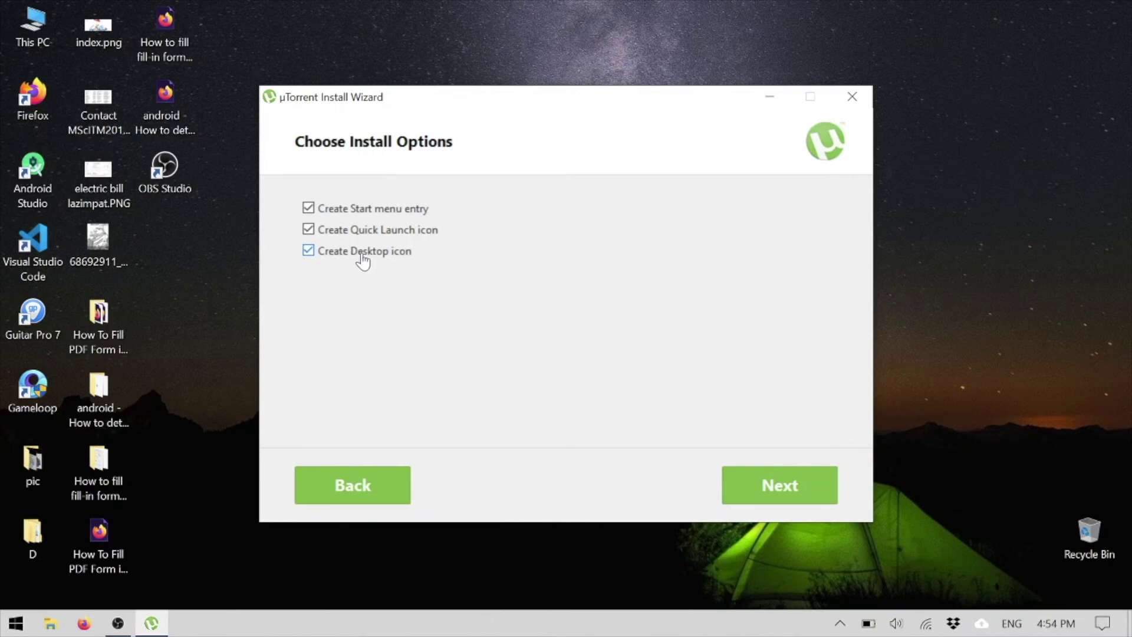
Disable the Start menu entry, Quick Launch icon, Desktop icon and starting with Windows options, and install µTorrent.
click(15, 623)
click(531, 8)
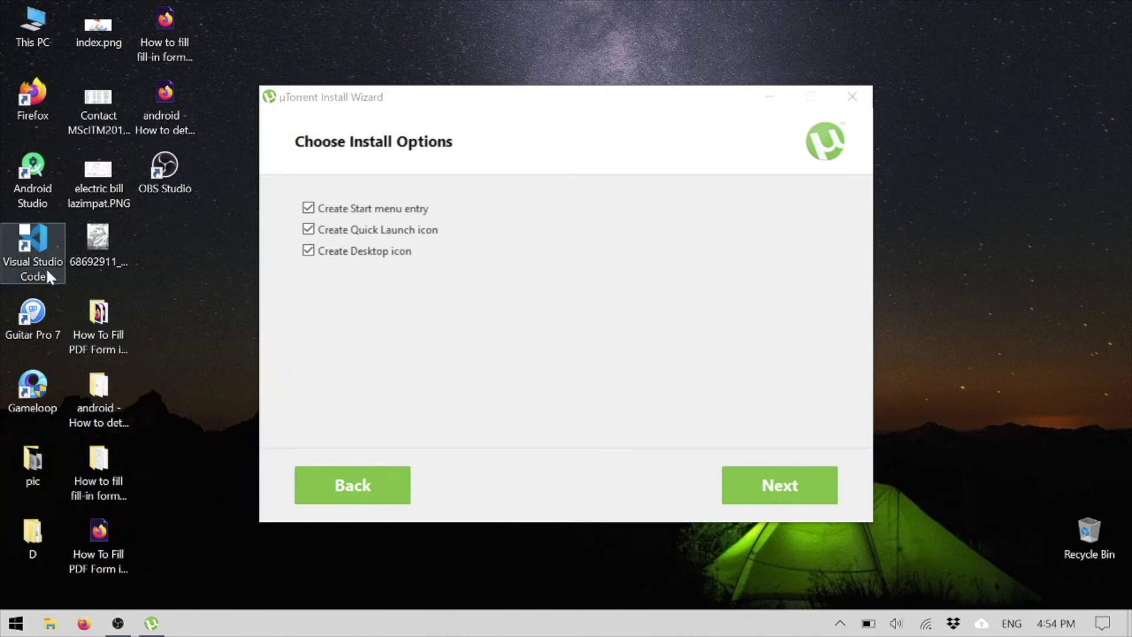
click(308, 251)
click(308, 229)
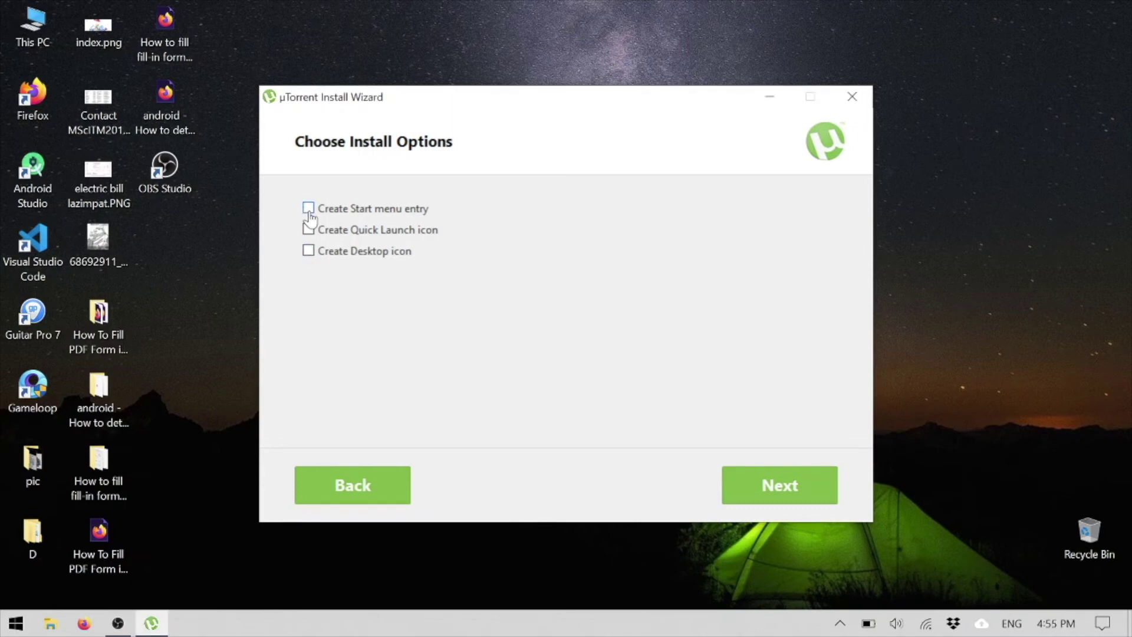
click(807, 498)
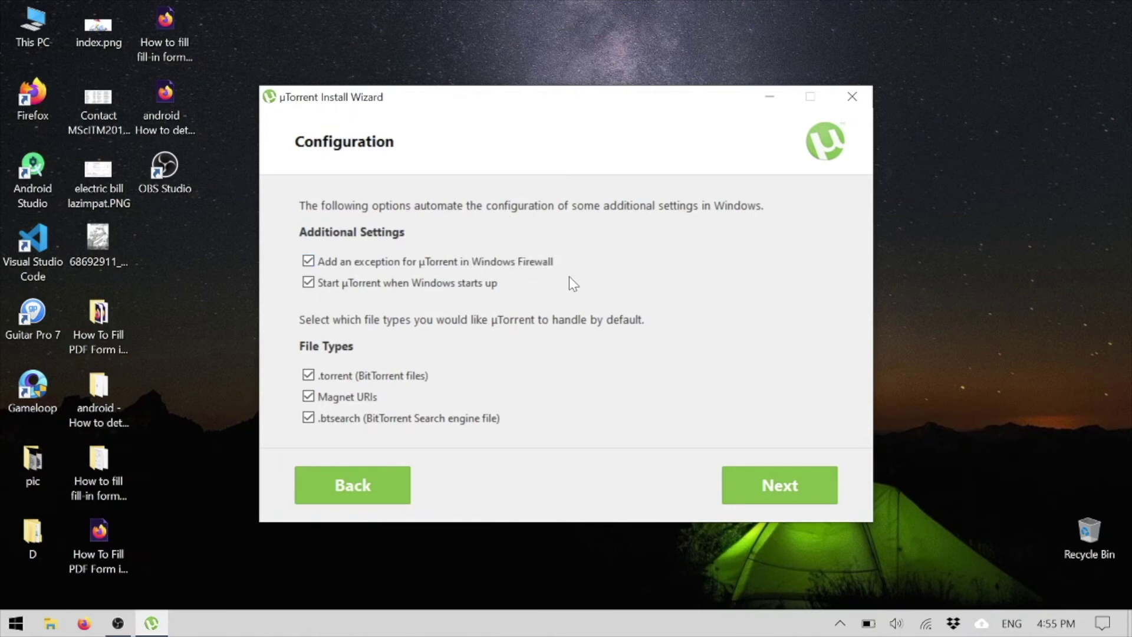
click(309, 289)
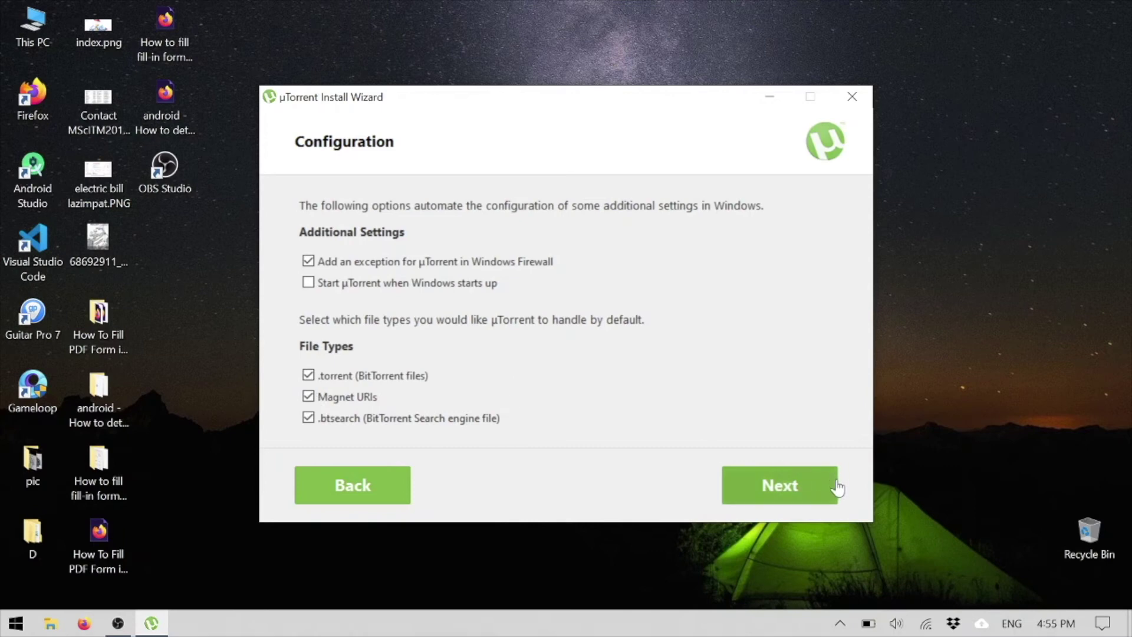
click(812, 476)
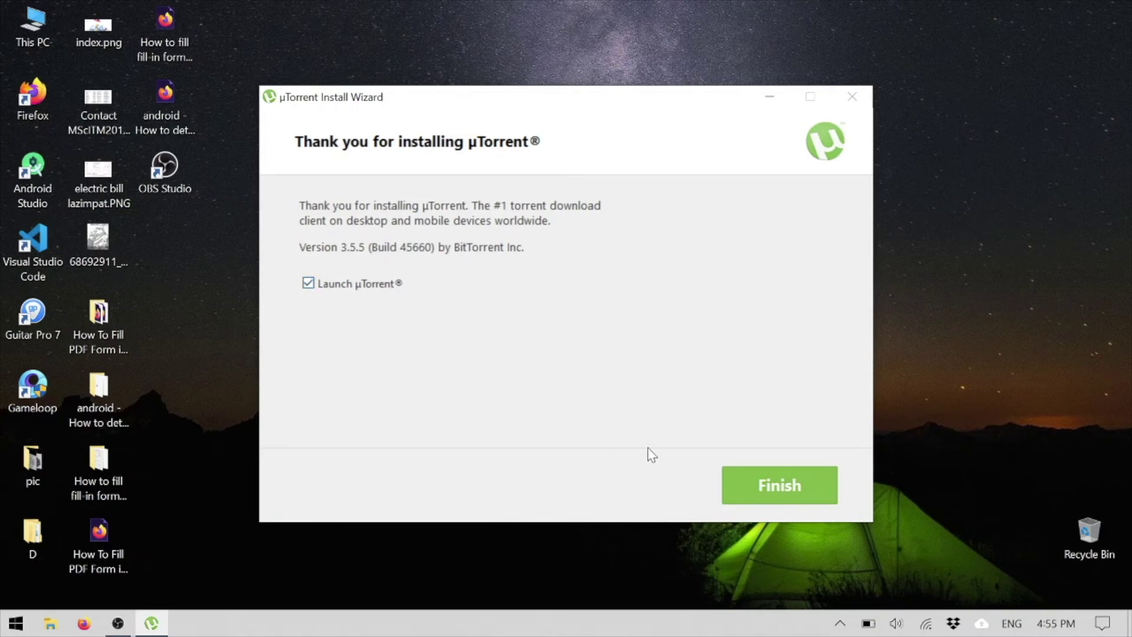
Finish the µTorrent install wizard with the option to launch µTorrent kept enabled.
click(16, 624)
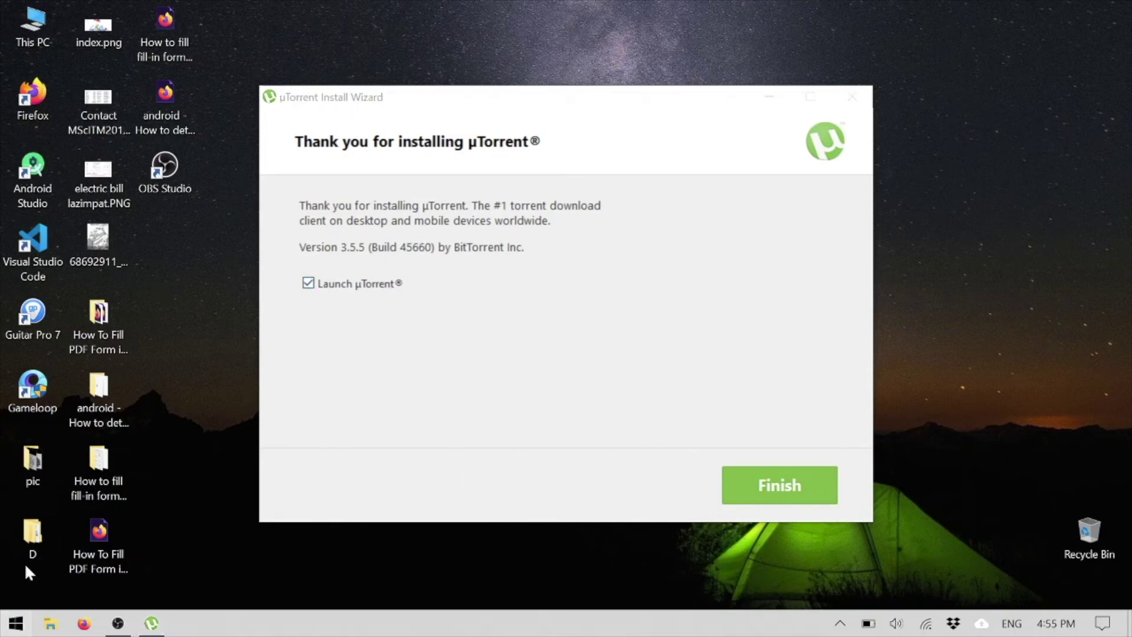
click(670, 409)
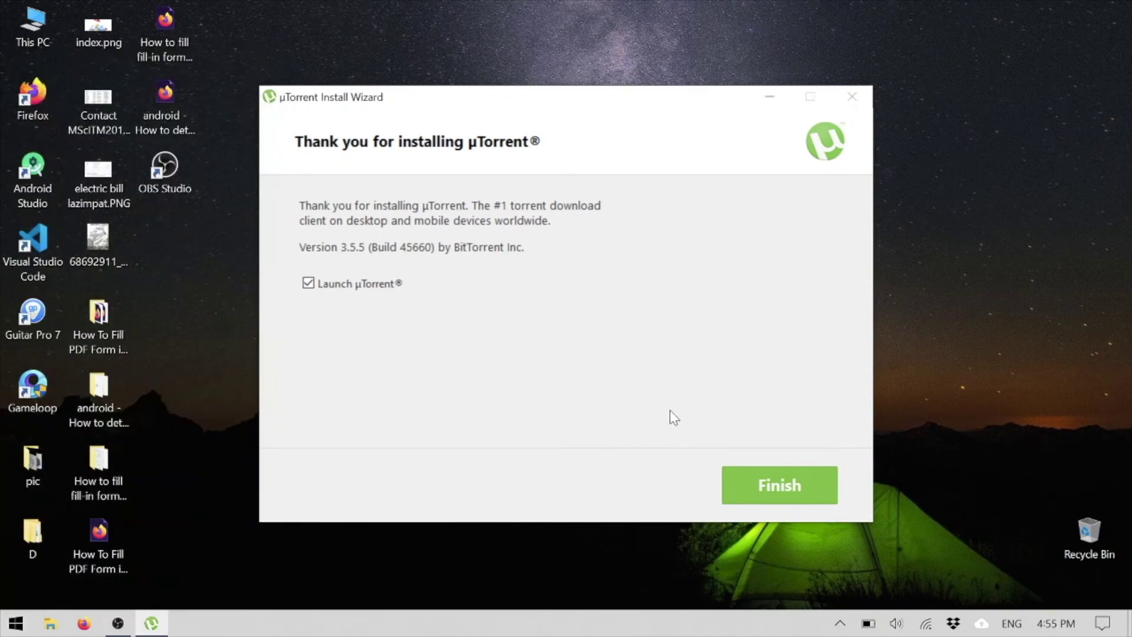
click(772, 487)
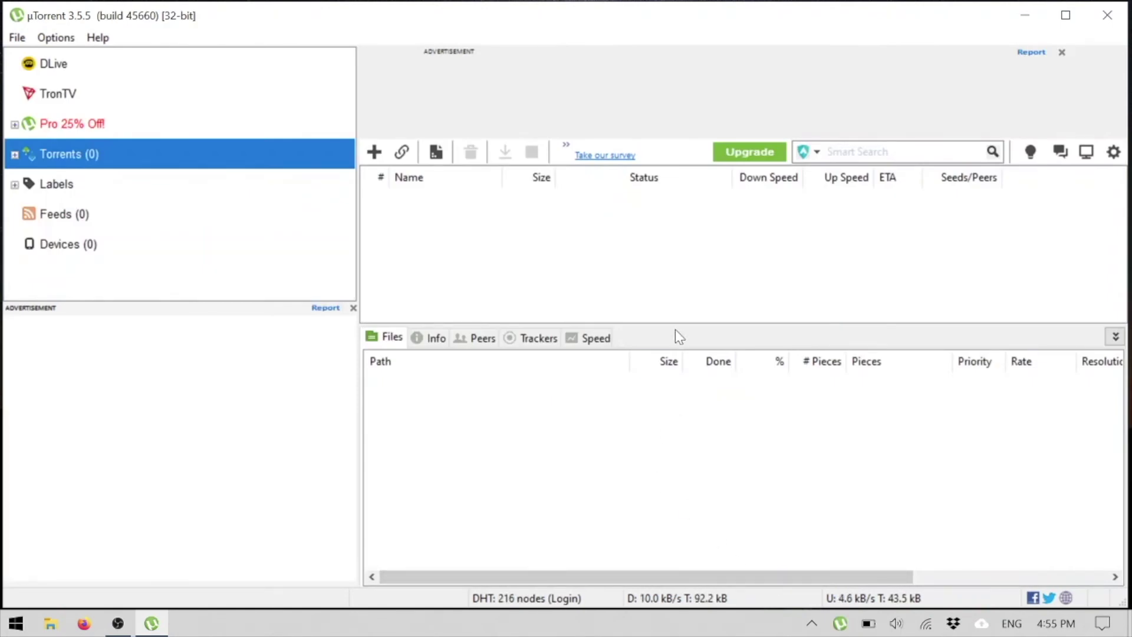
Close the µTorrent and new browser windows, bring µTorrent back from the system tray, and close its window again.
click(1107, 17)
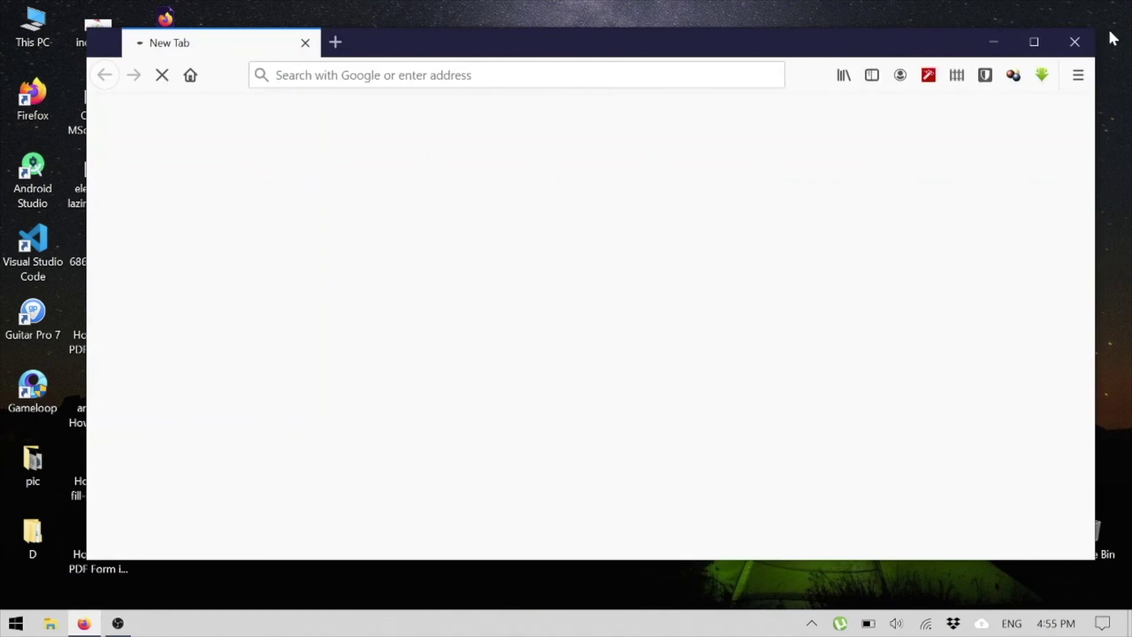
click(1073, 43)
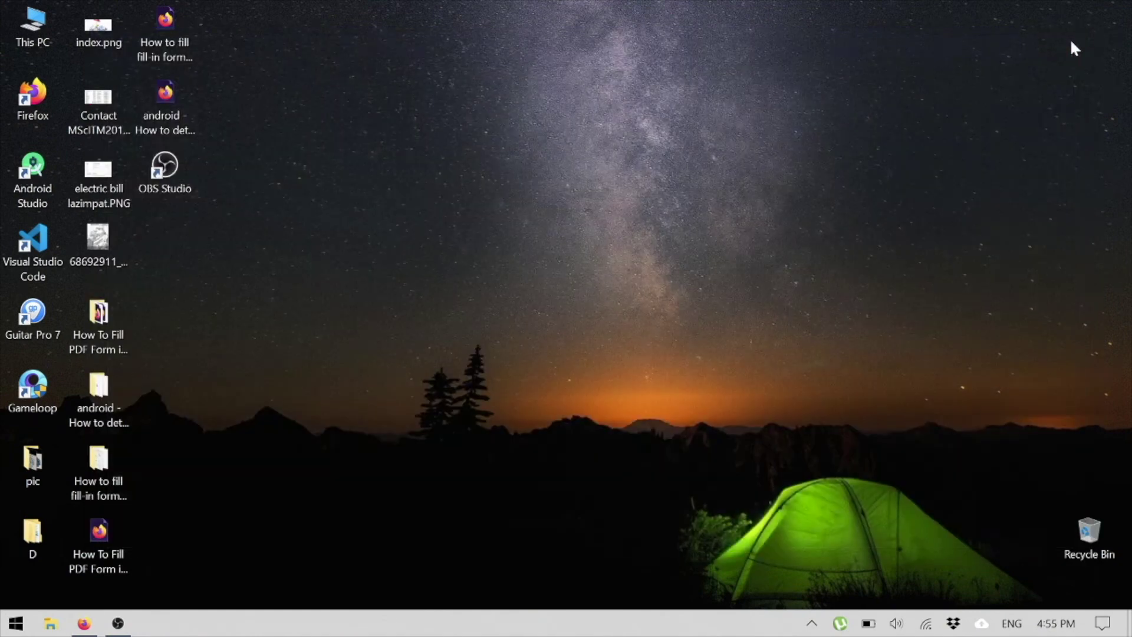
click(840, 625)
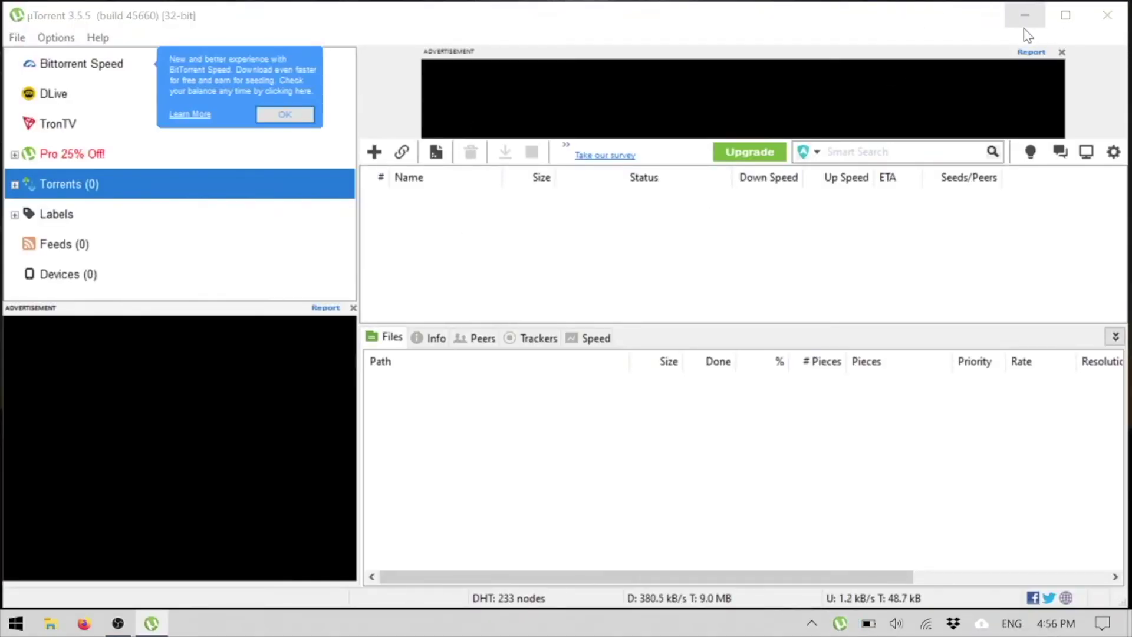
click(1112, 15)
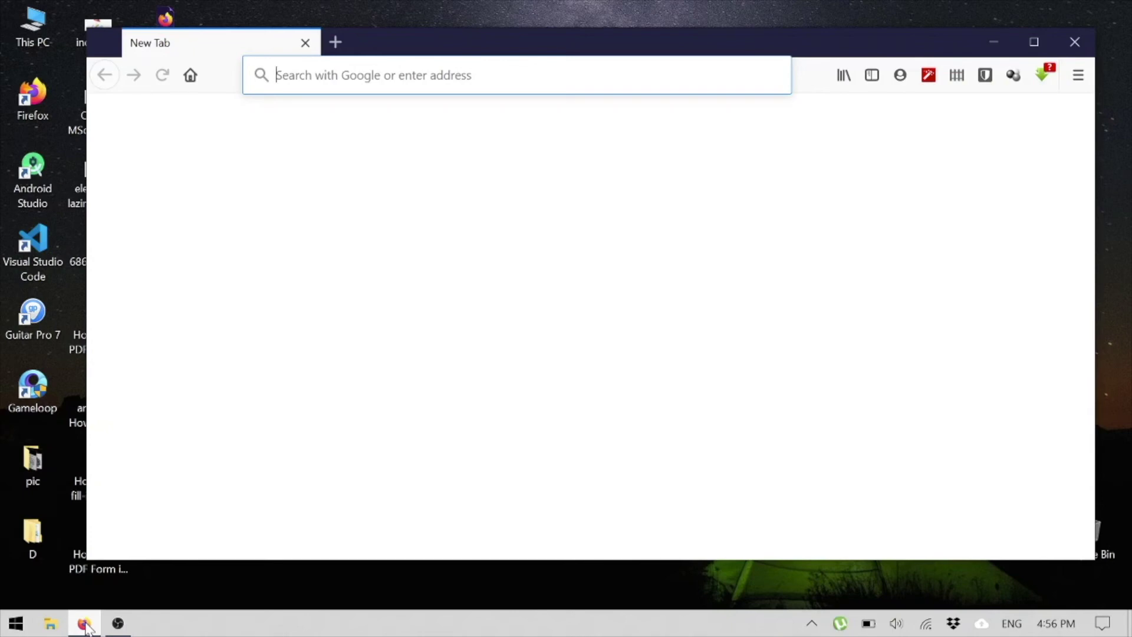
Go to the yts.mx website in Firefox.
text(yts.)
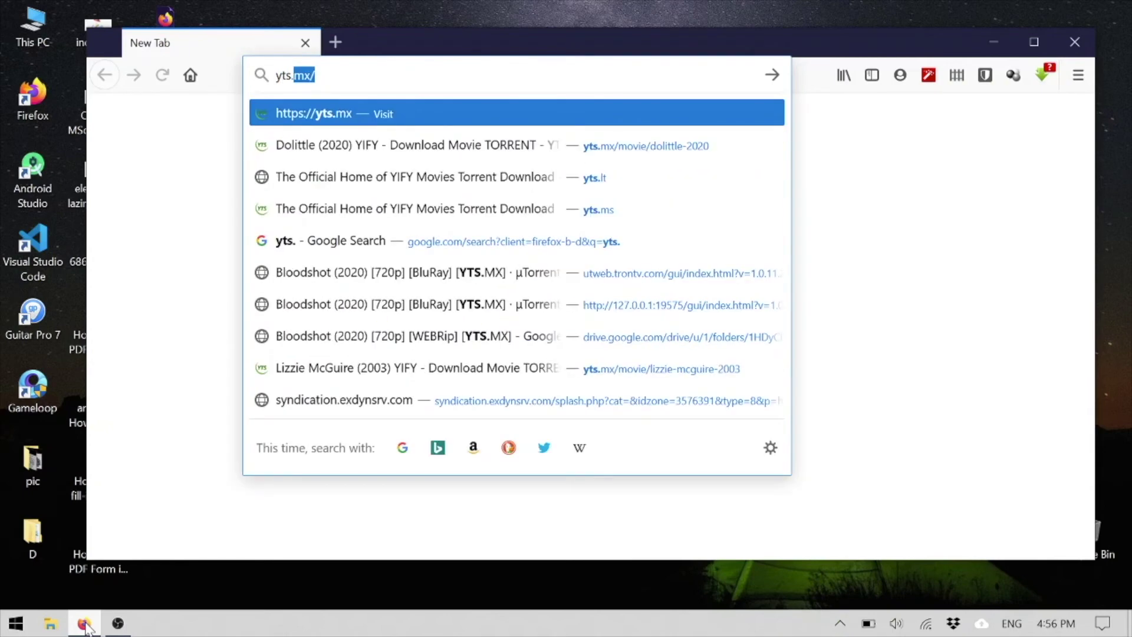
text(mx)
key(Return)
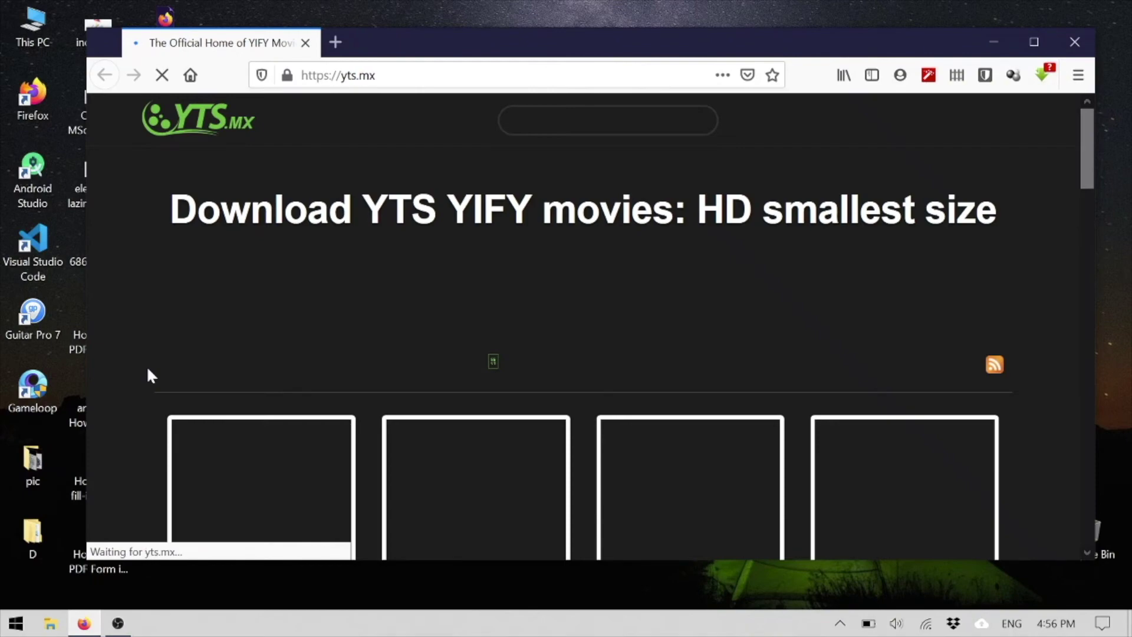
Browse the Popular Downloads on the YTS home page and open the details page of The Invisible Man (2020).
scroll(324, 270, down, 3)
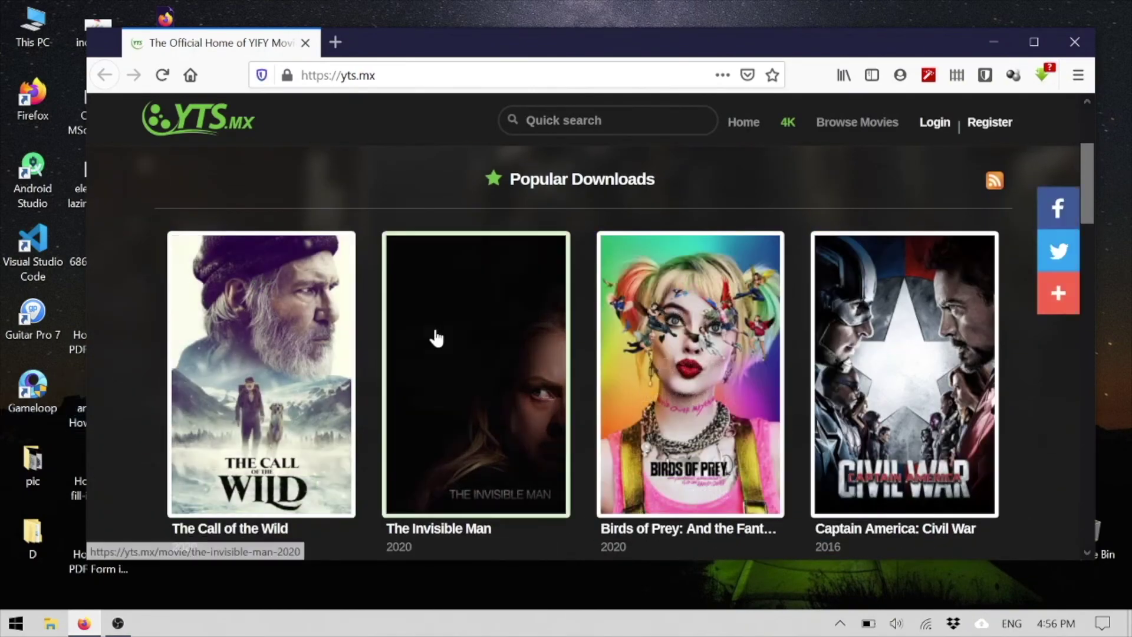
scroll(433, 339, down, 2)
scroll(433, 339, down, 4)
scroll(431, 337, up, 7)
scroll(434, 348, down, 4)
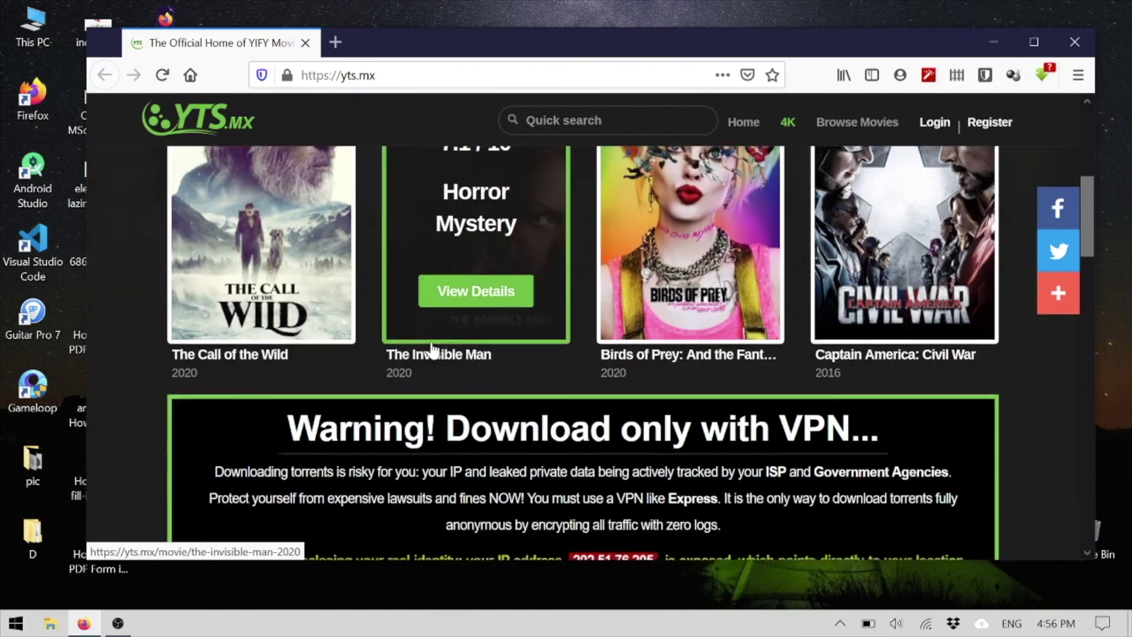
scroll(432, 351, up, 2)
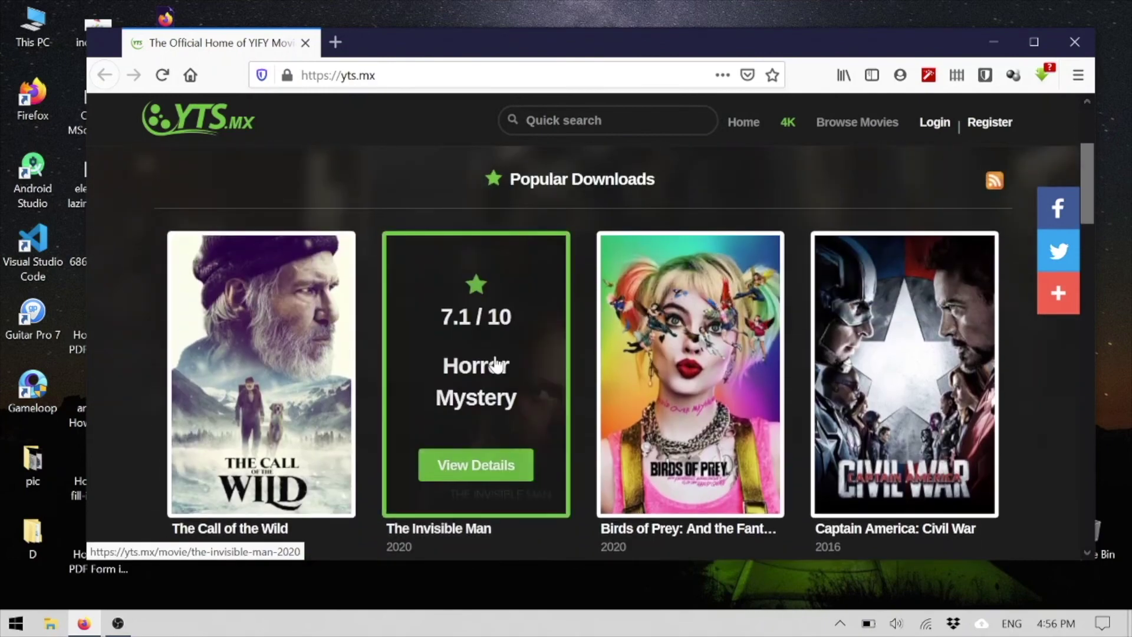
click(547, 335)
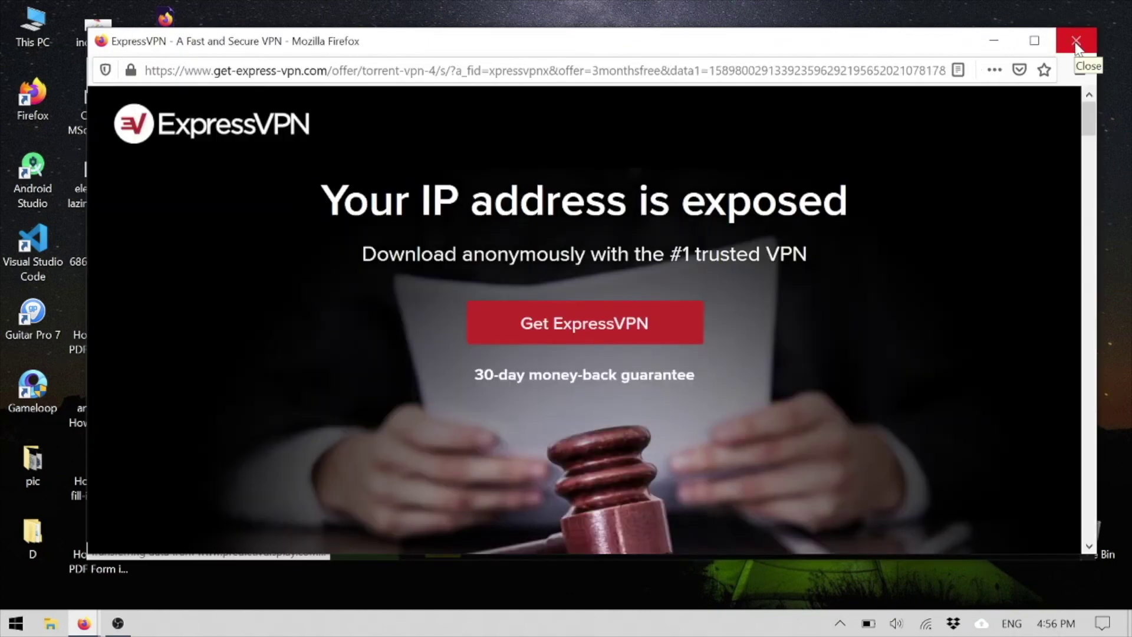
Close the ExpressVPN pop-up window and skip the survey ad covering the movie page.
click(1076, 42)
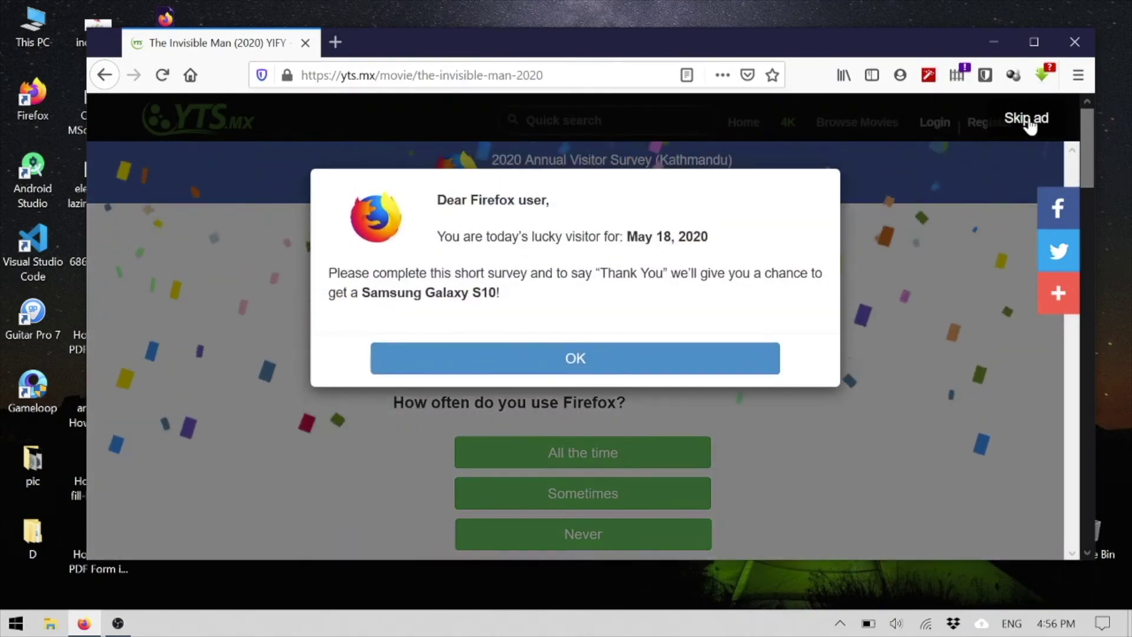
click(1029, 122)
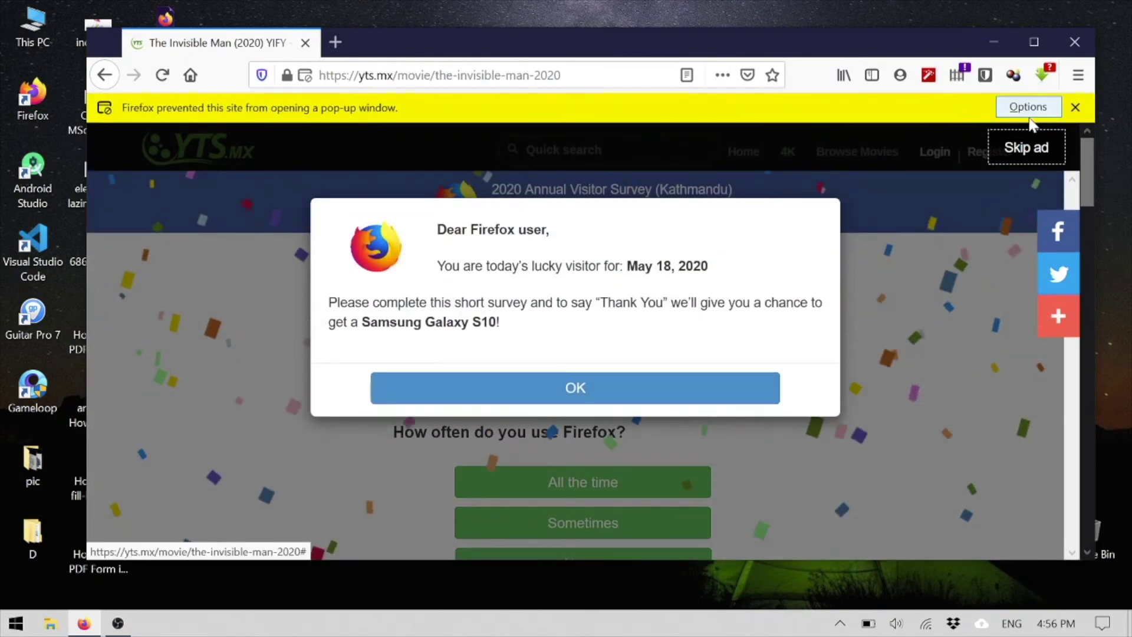
click(1029, 145)
scroll(488, 304, down, 3)
scroll(549, 422, up, 3)
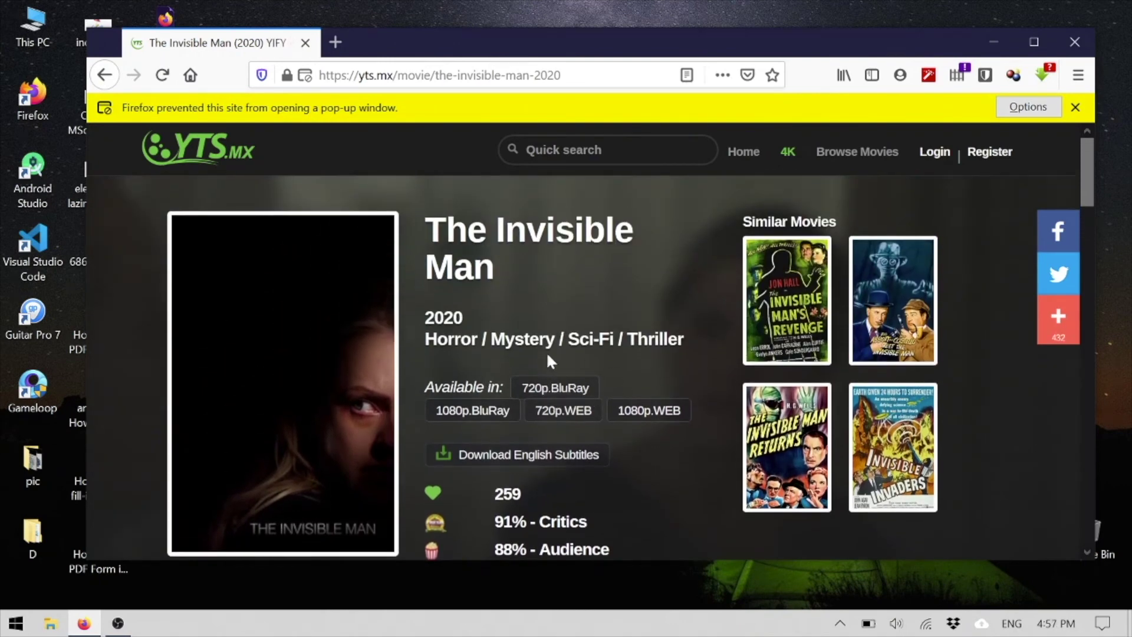
Save the 720p.BluRay torrent file of The Invisible Man and open it in µTorrent from its containing folder.
click(557, 392)
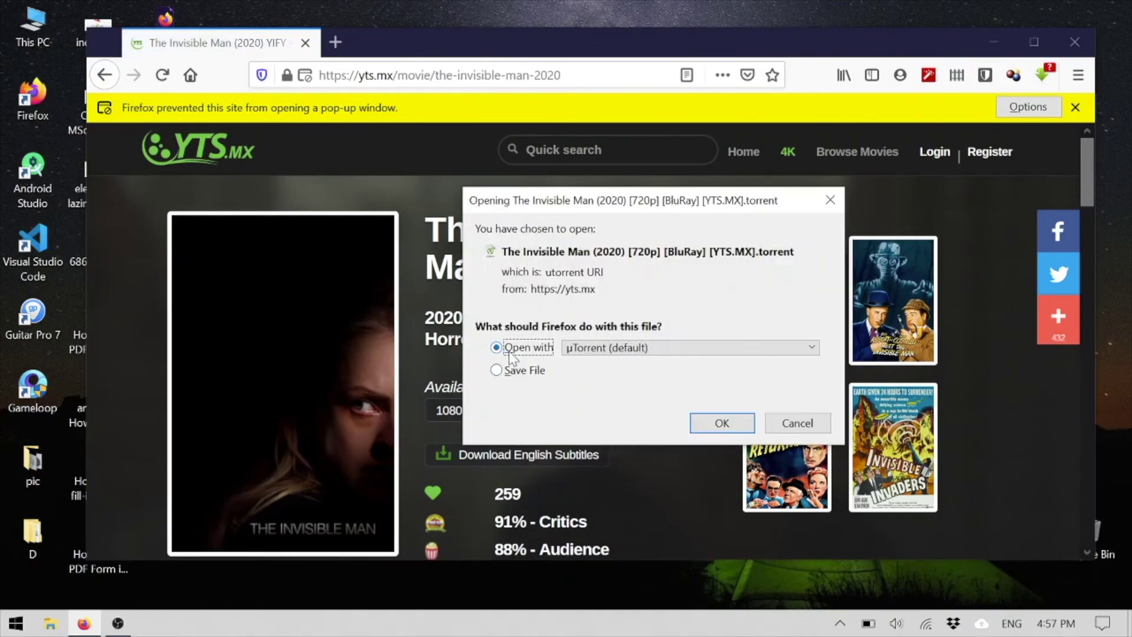
click(497, 370)
click(724, 426)
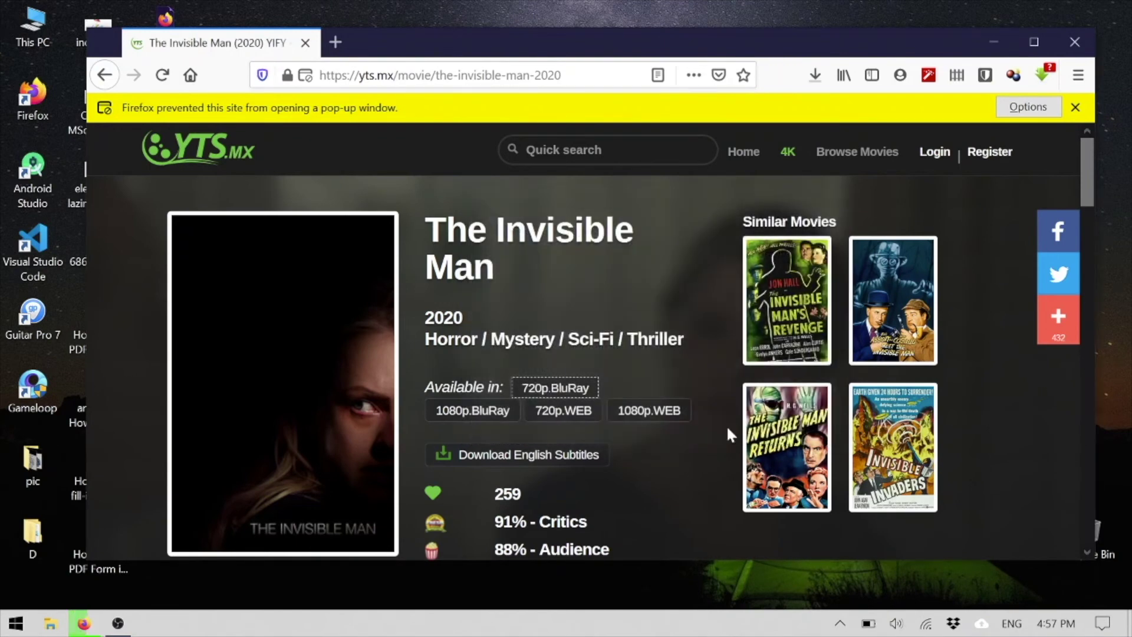
click(816, 82)
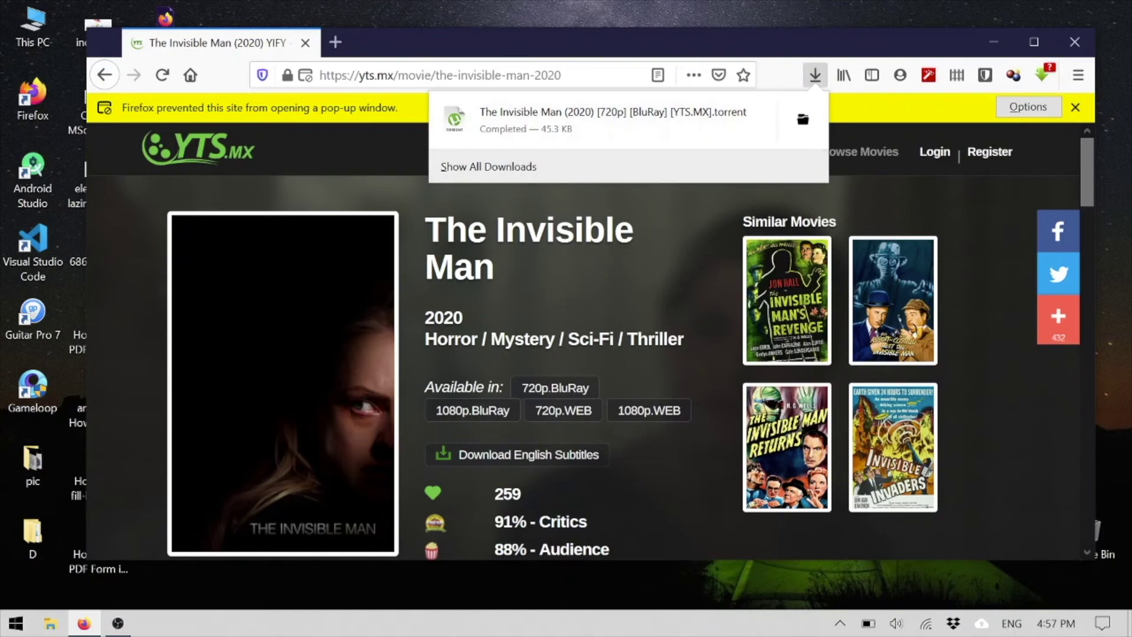
click(807, 122)
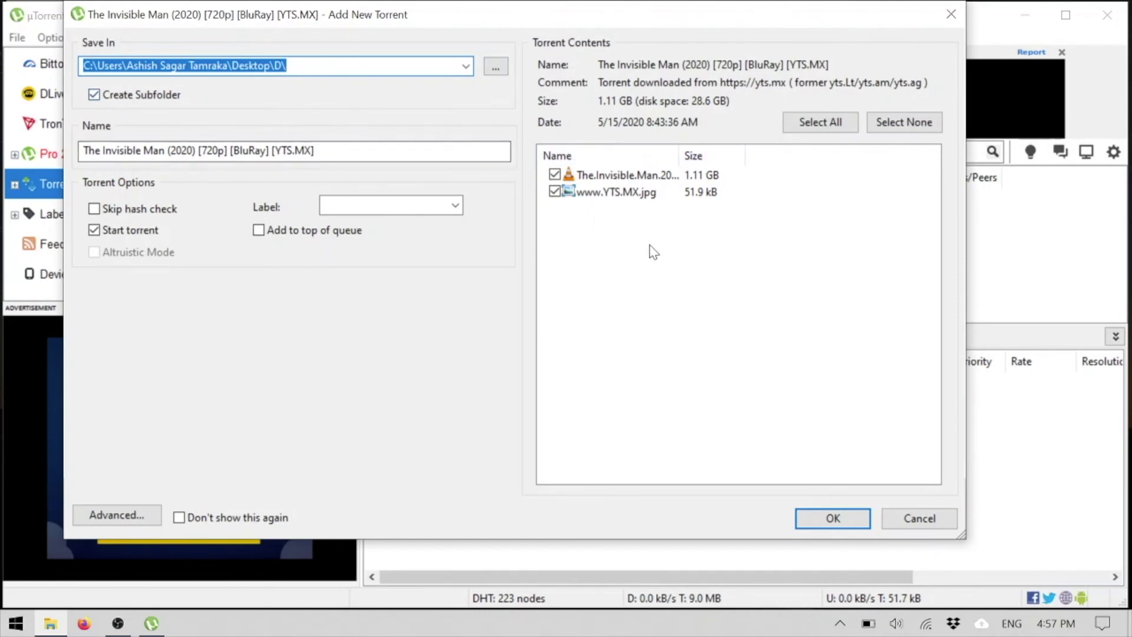
click(555, 191)
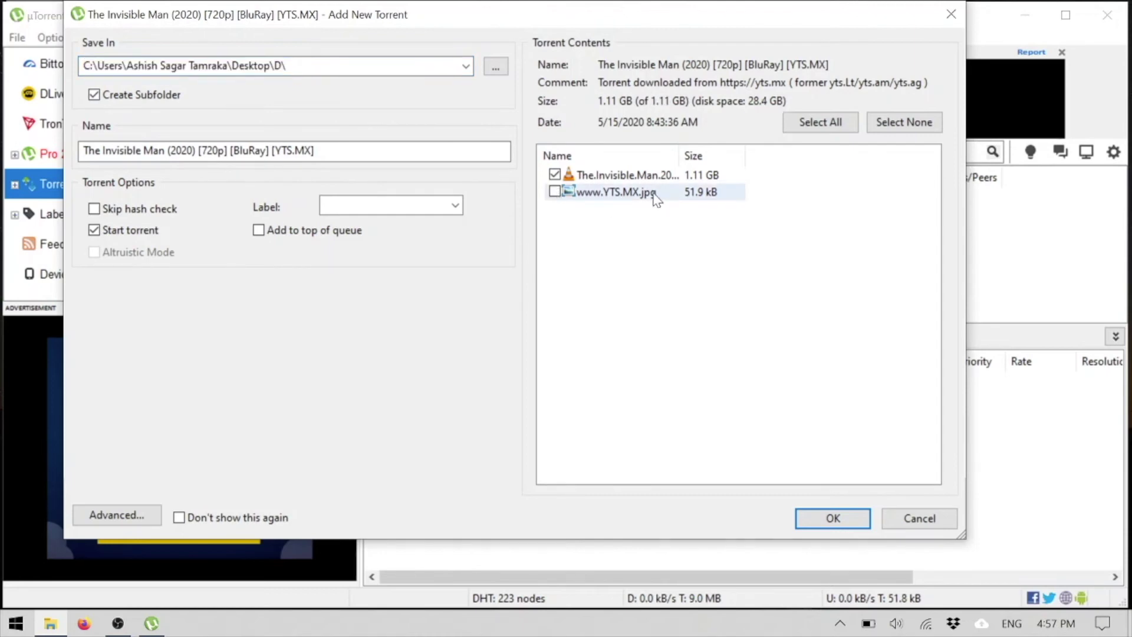
drag(82, 150, 315, 151)
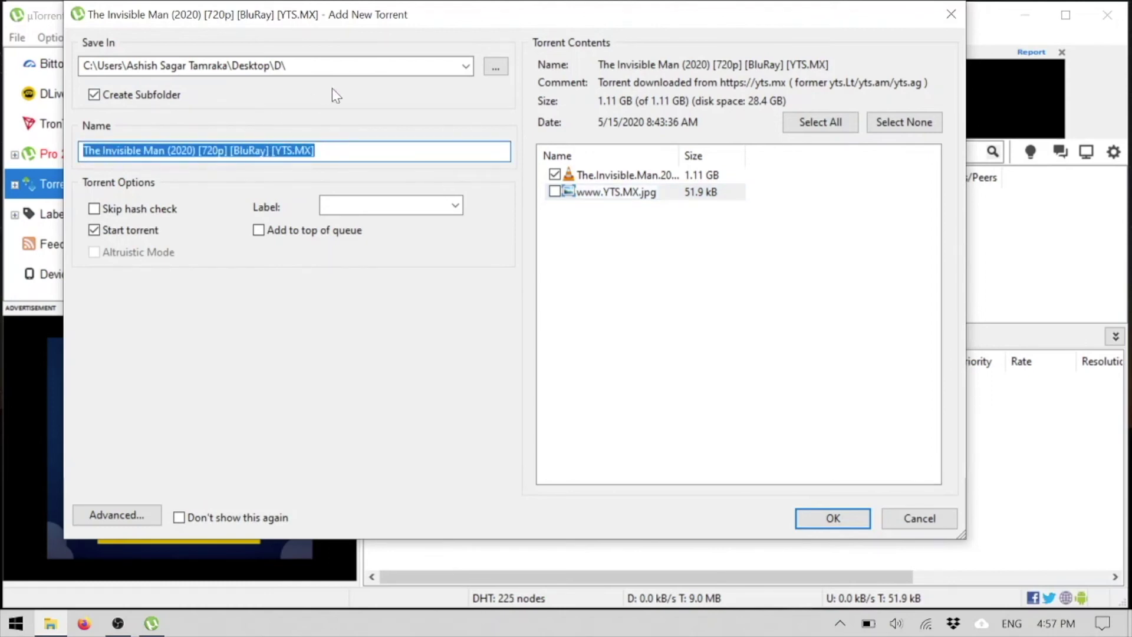
click(466, 65)
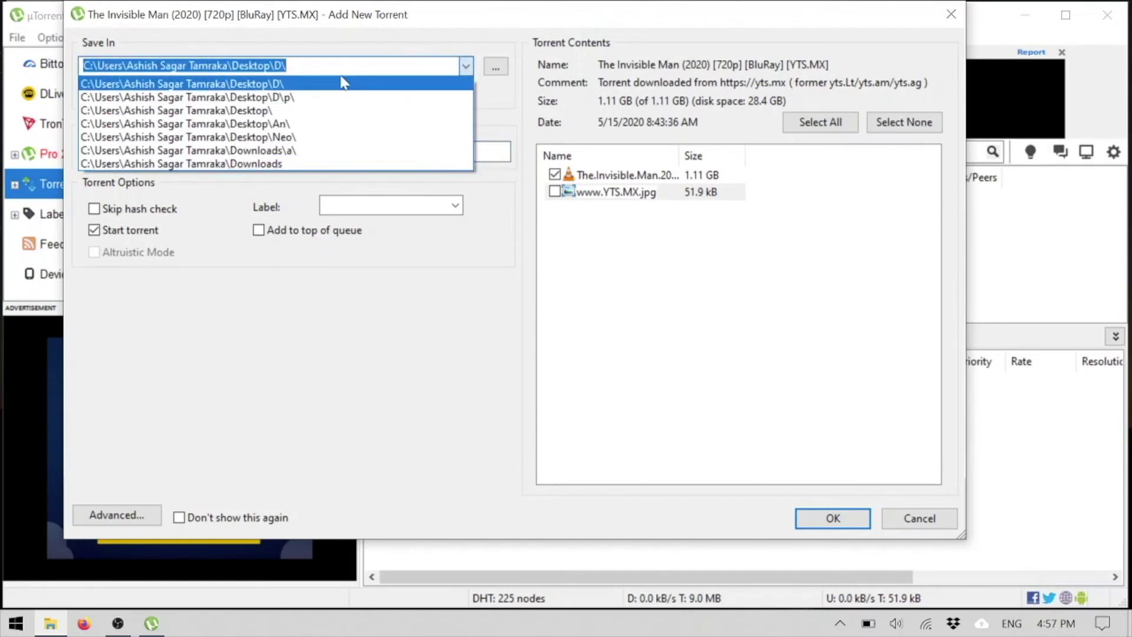
click(328, 112)
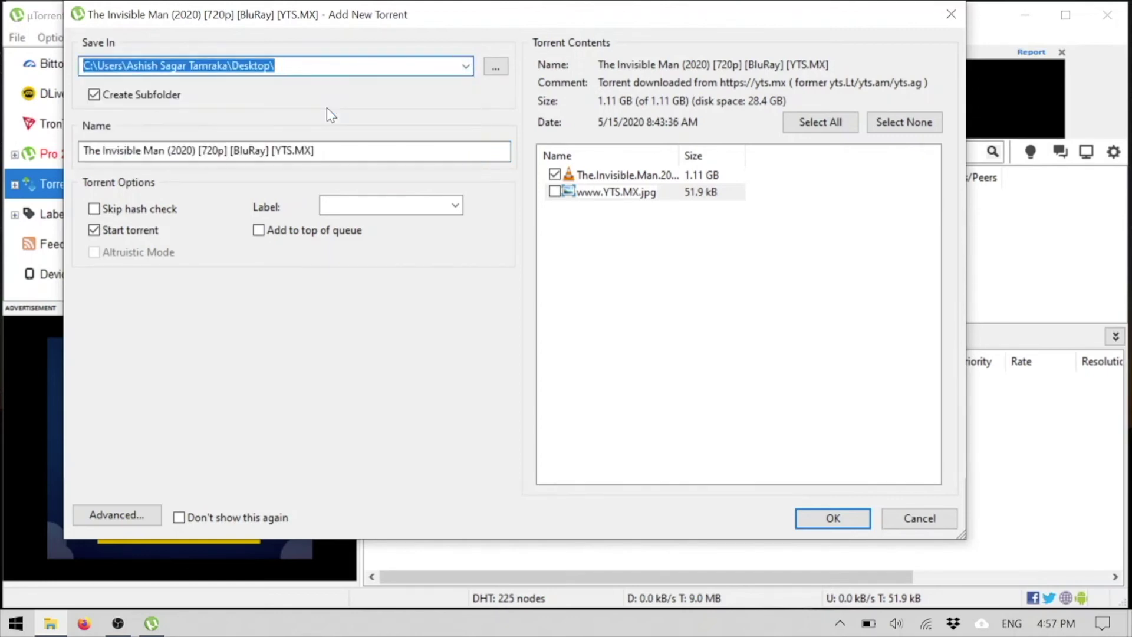
click(834, 521)
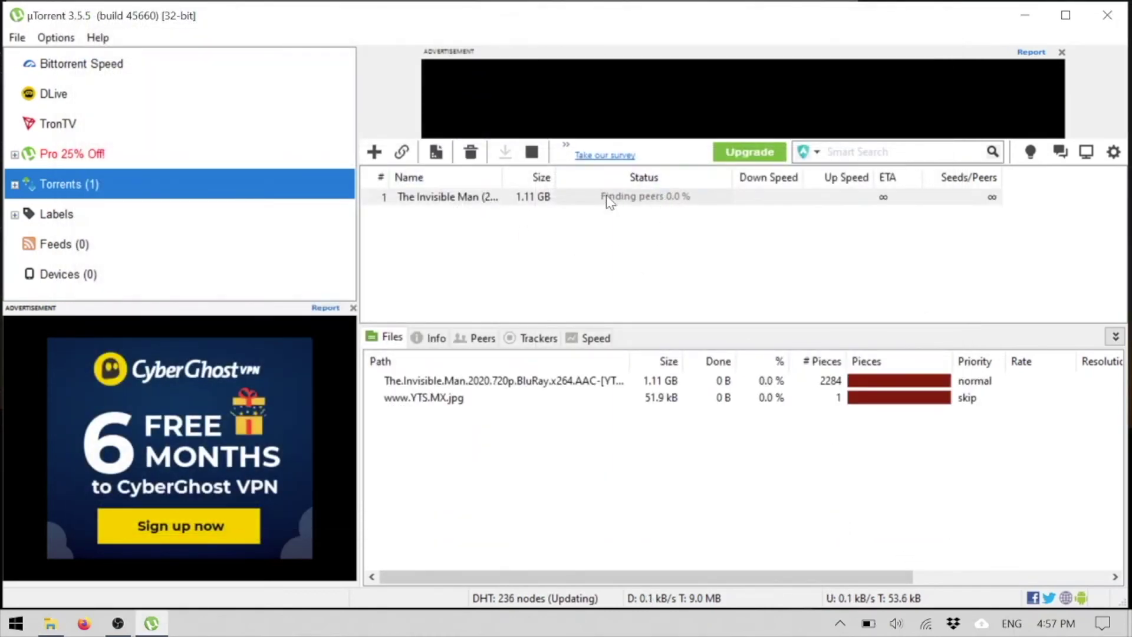